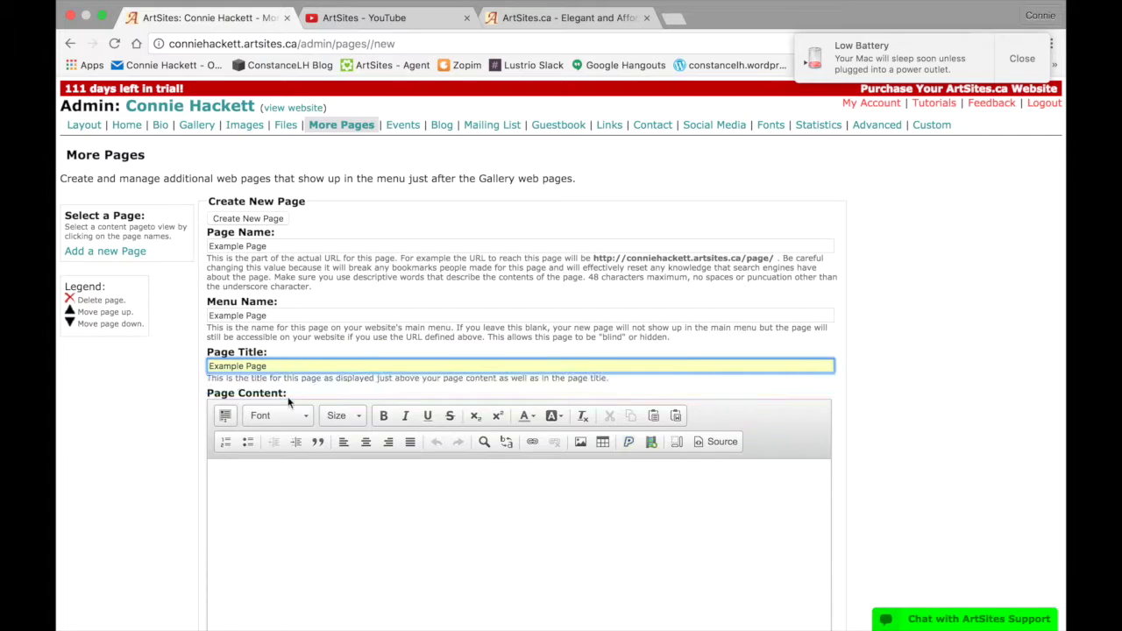
# Type the body text 'This is an example.' into the page content area, fixing the typo
pyautogui.click(289, 506)
pyautogui.write('This is an exm')
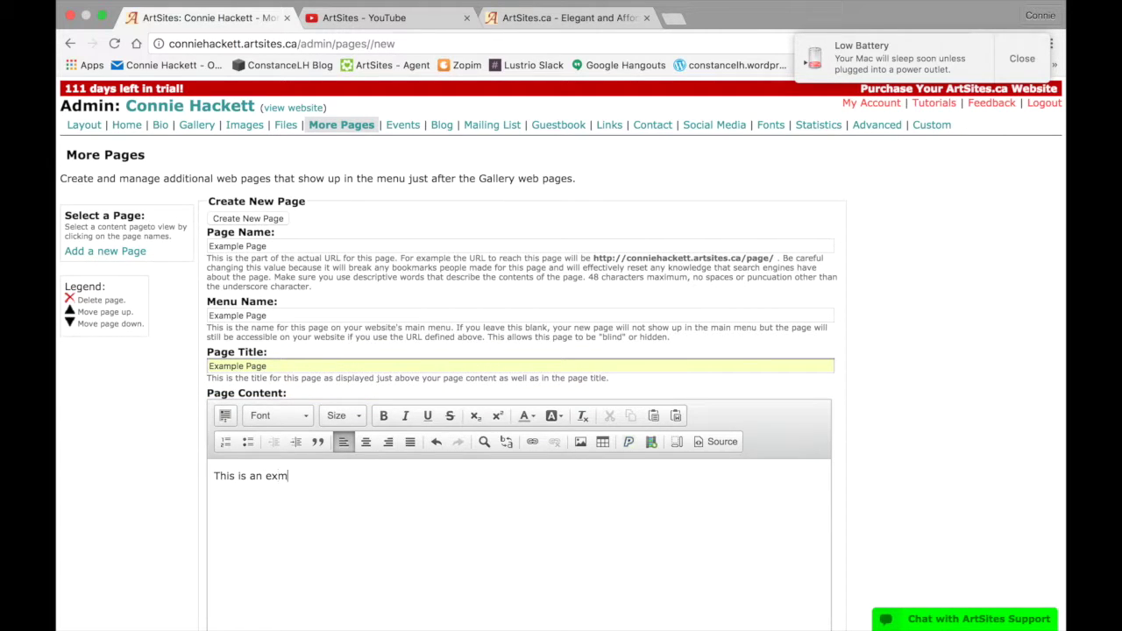
pyautogui.press('BackSpace')
pyautogui.write('ample.')
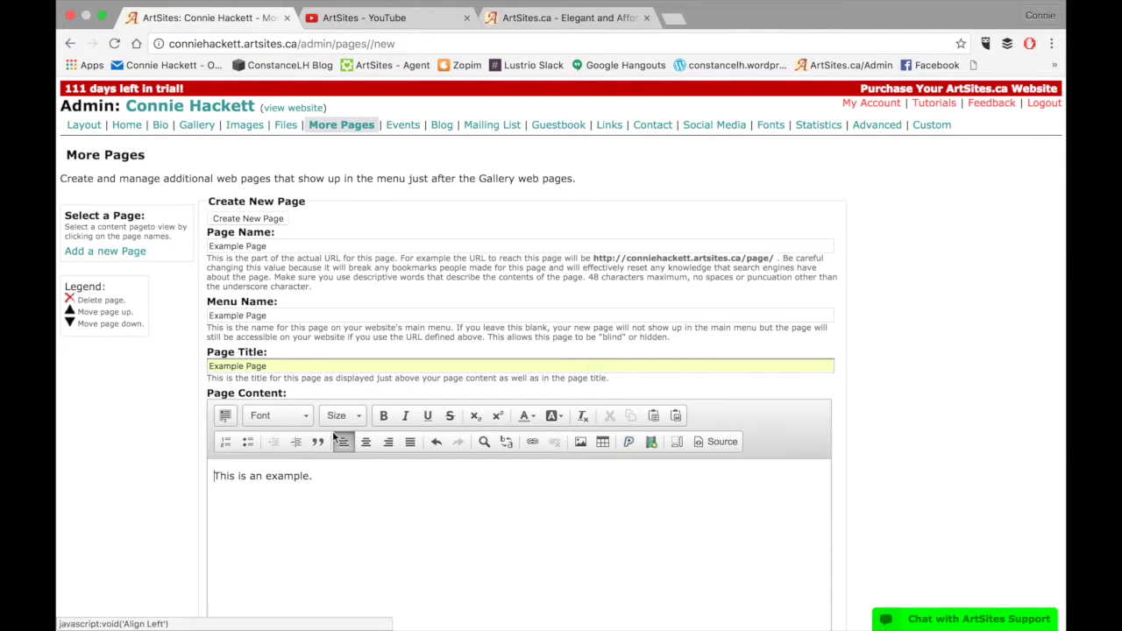
# Select the whole sentence 'This is an example.', finishing with Chrome's Edit > Select All
pyautogui.click(225, 417)
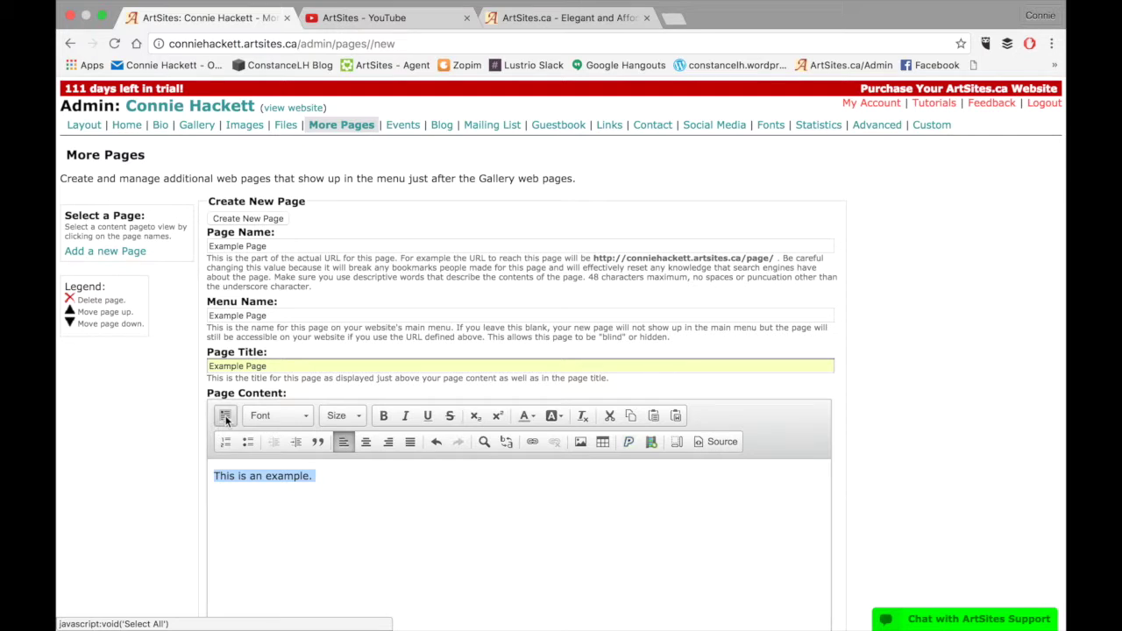
pyautogui.click(331, 475)
pyautogui.moveTo(336, 475); pyautogui.dragTo(205, 470)
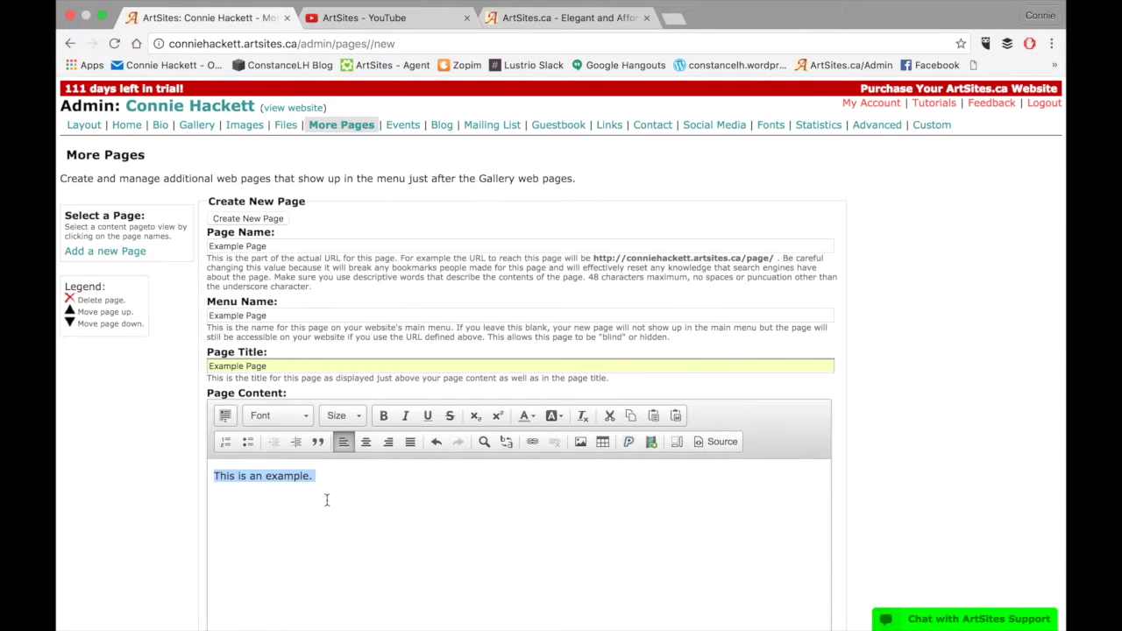
pyautogui.click(342, 476)
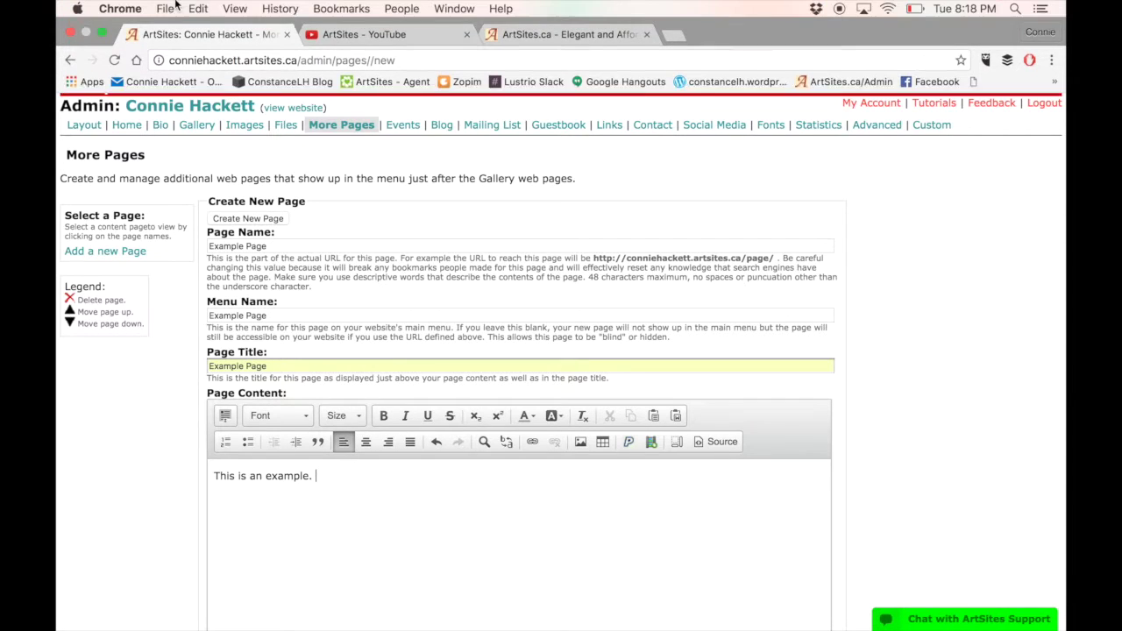
pyautogui.click(197, 8)
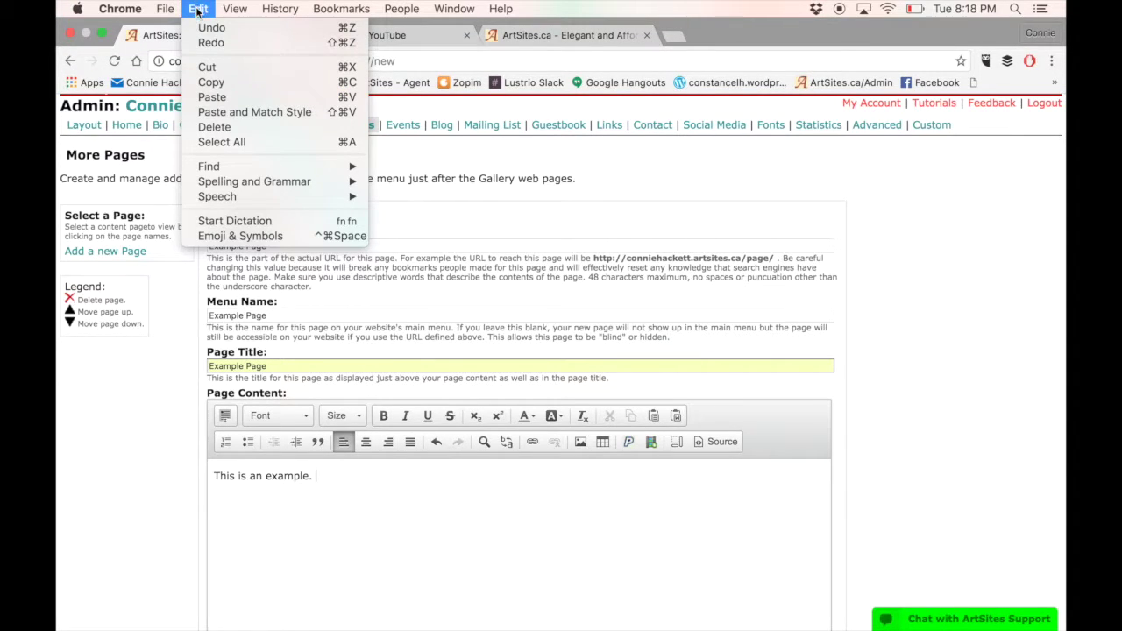
pyautogui.click(219, 144)
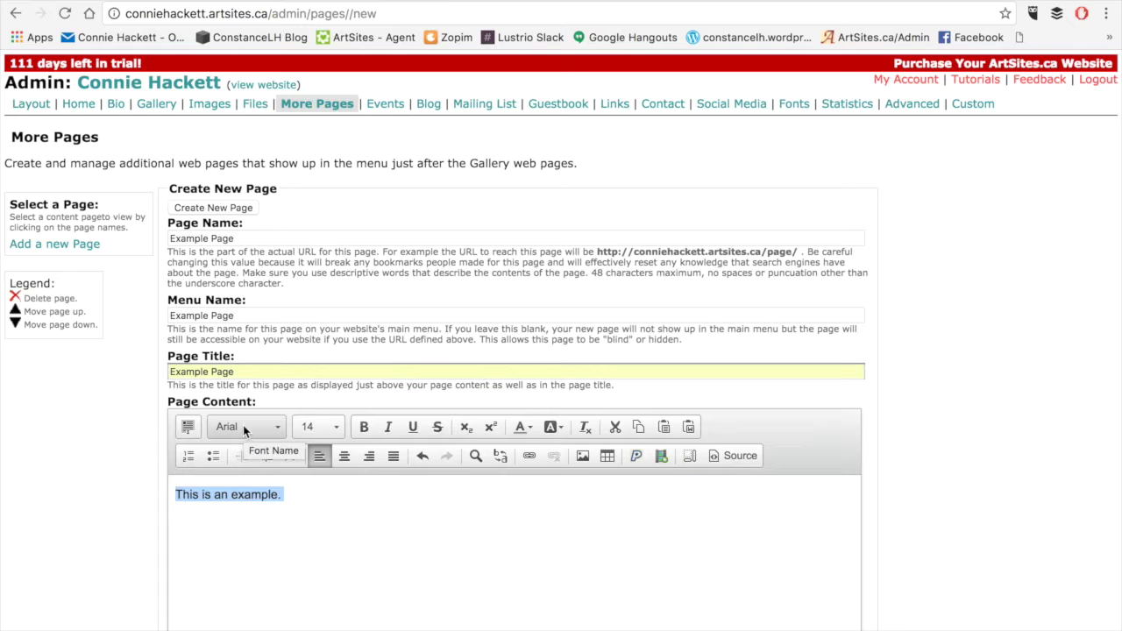
# Set the selected sentence in the Rock Salt font
pyautogui.click(242, 426)
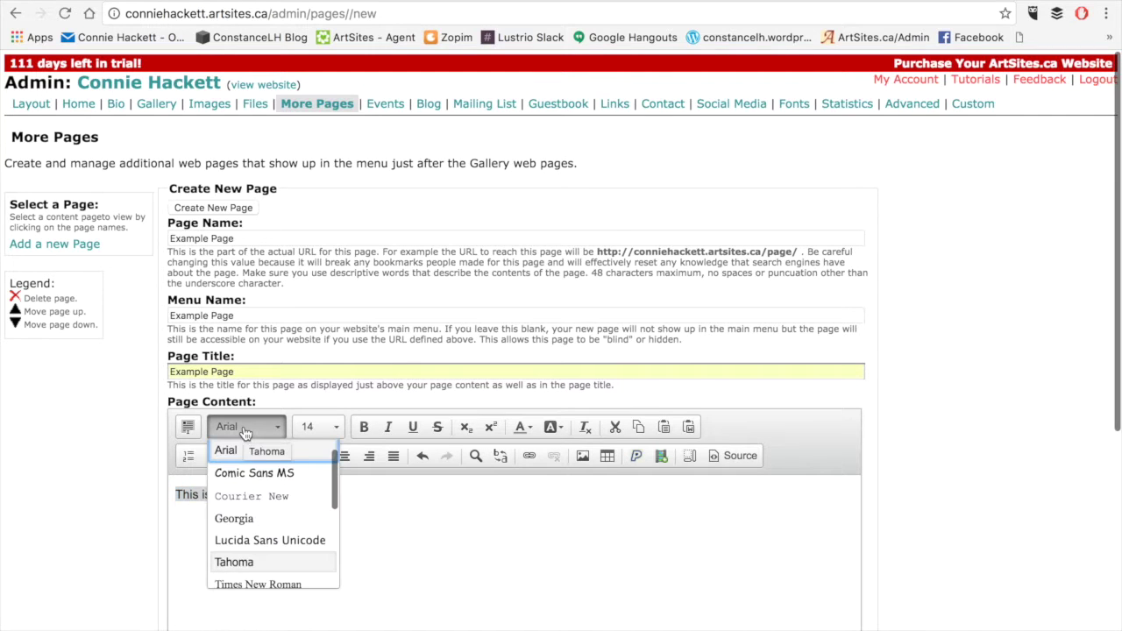
pyautogui.scroll(-1, 266, 527)
pyautogui.scroll(-4, 267, 527)
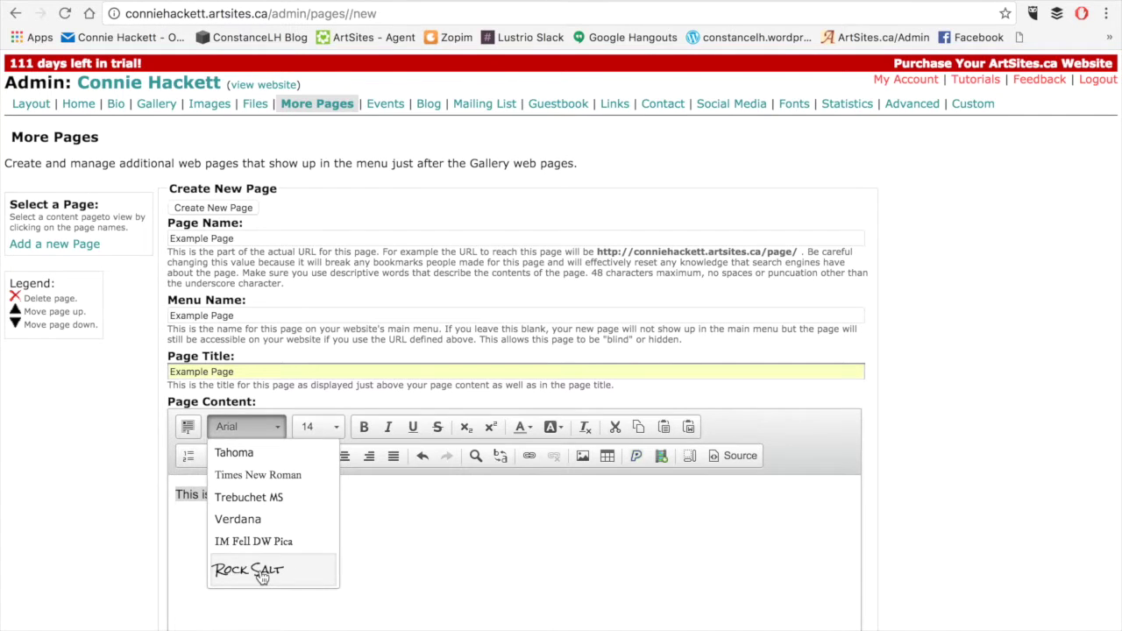
pyautogui.click(262, 574)
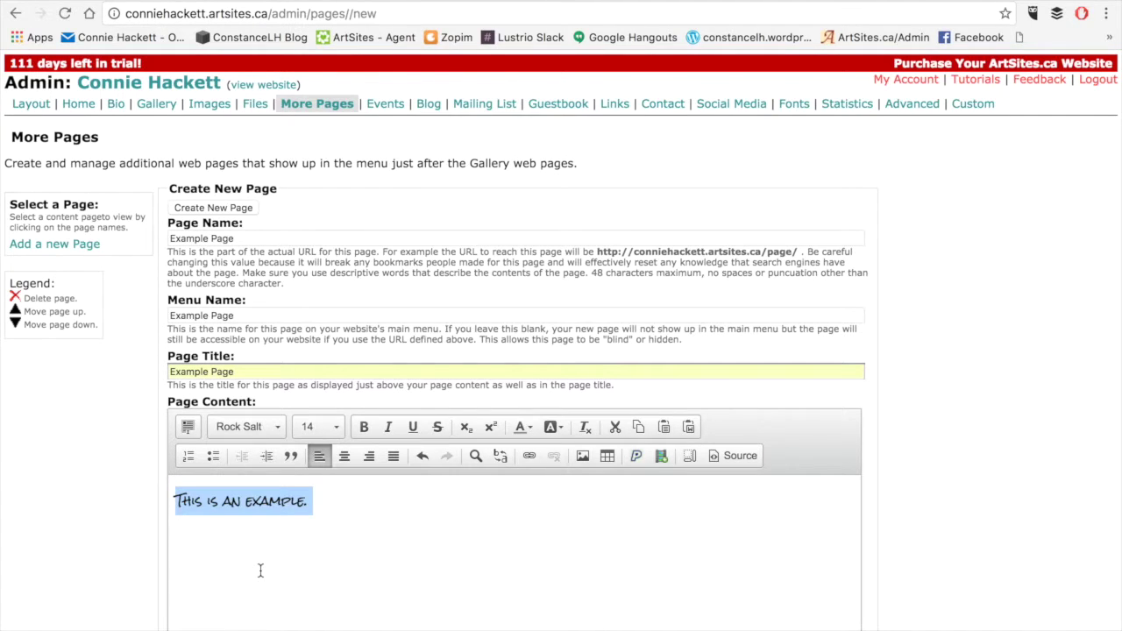
# Try font sizes 8 and 72, then settle on size 20
pyautogui.click(322, 425)
pyautogui.scroll(5, 327, 500)
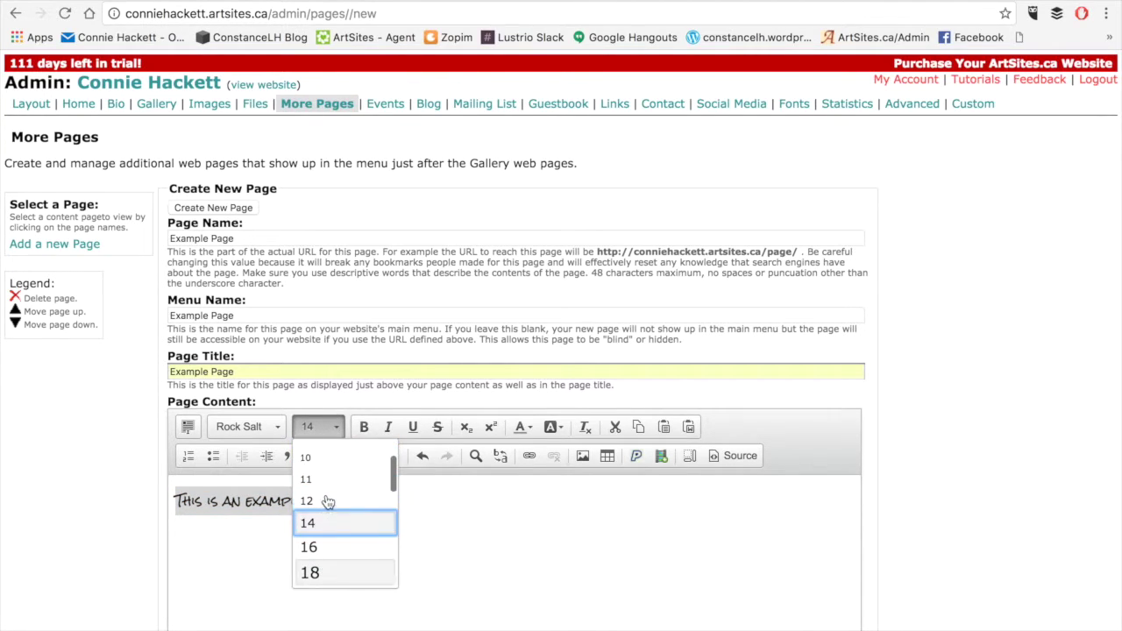
pyautogui.click(326, 474)
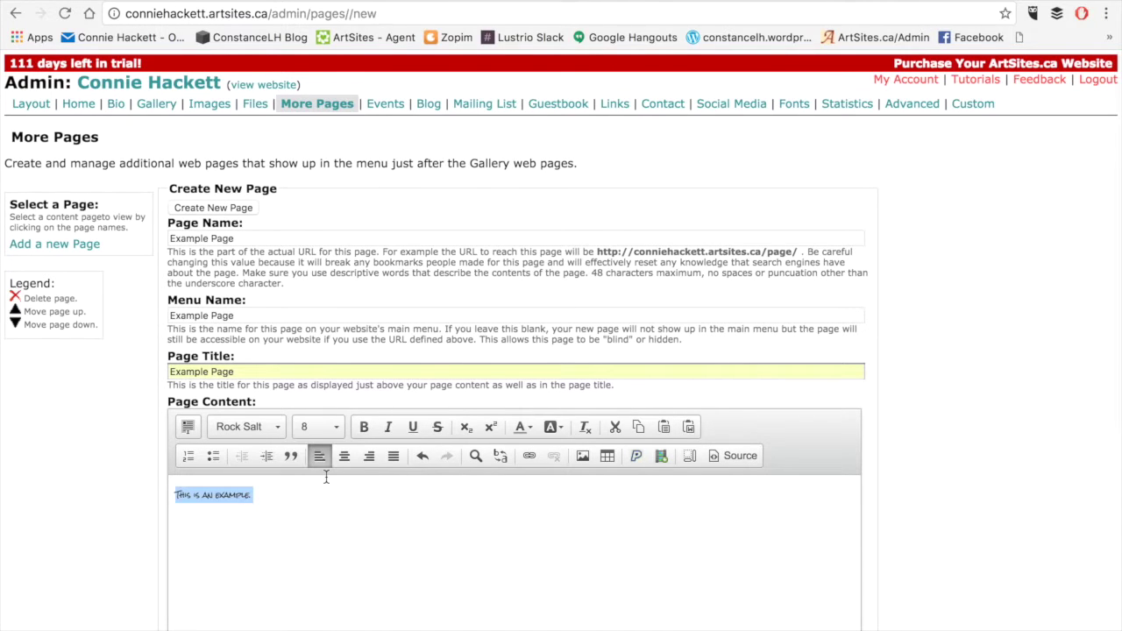
pyautogui.click(309, 426)
pyautogui.scroll(-5, 331, 543)
pyautogui.scroll(-10, 331, 543)
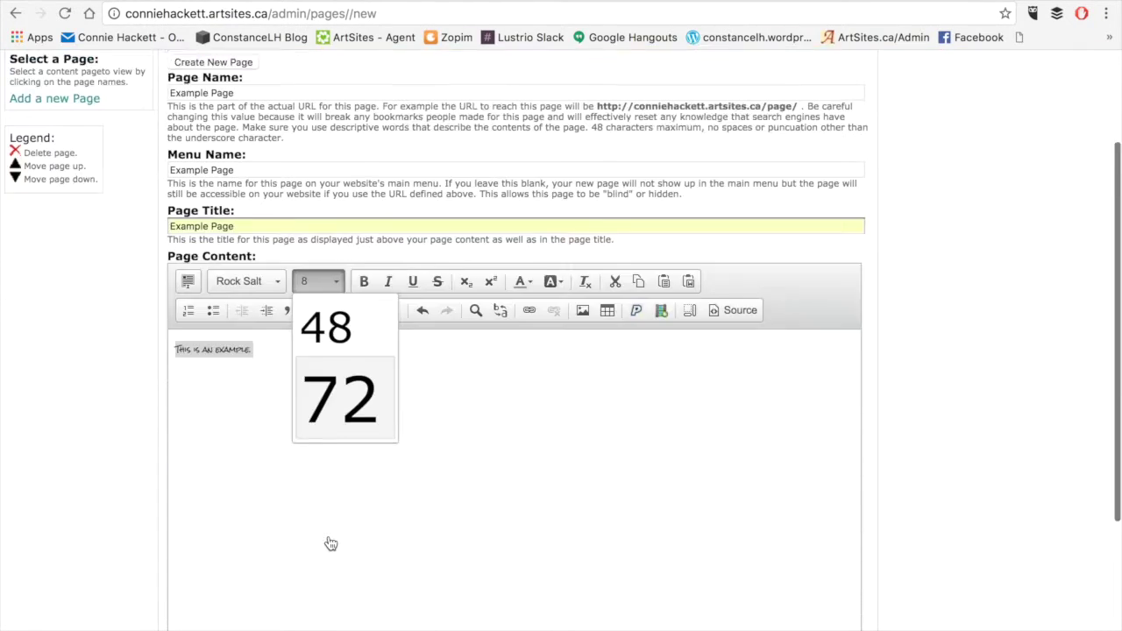
pyautogui.click(341, 366)
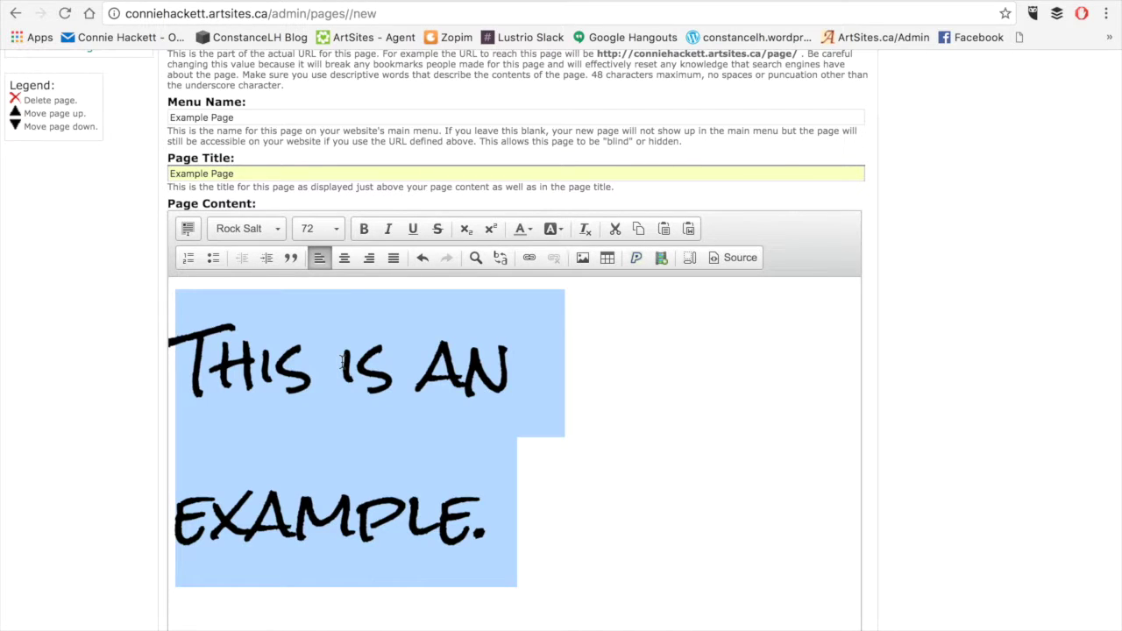
pyautogui.click(320, 227)
pyautogui.scroll(8, 342, 342)
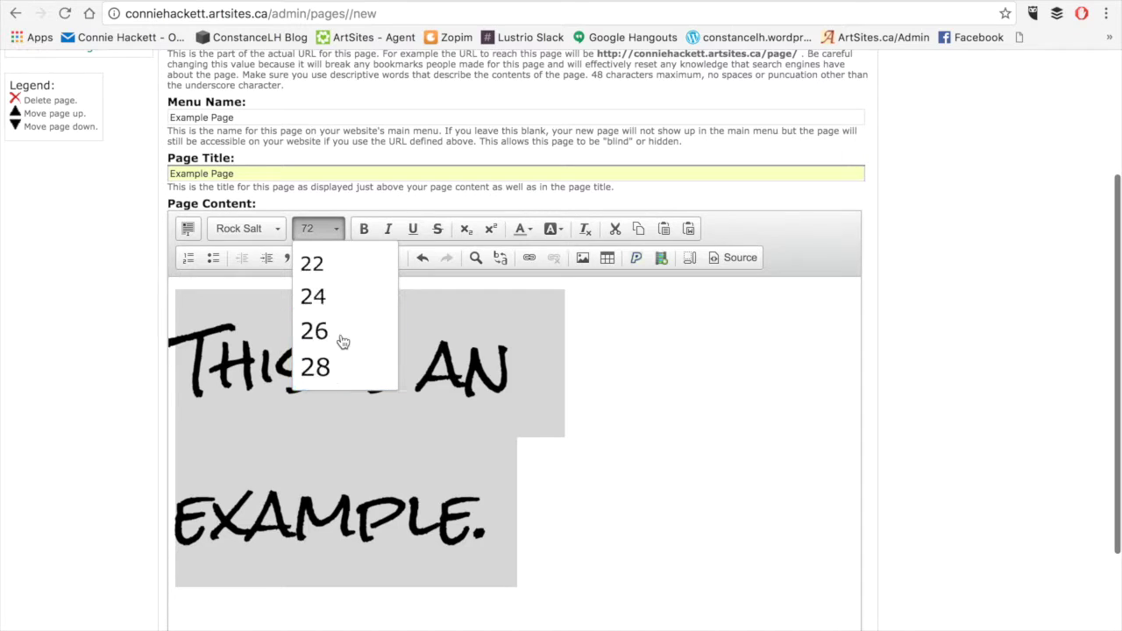
pyautogui.scroll(-2, 341, 342)
pyautogui.click(339, 341)
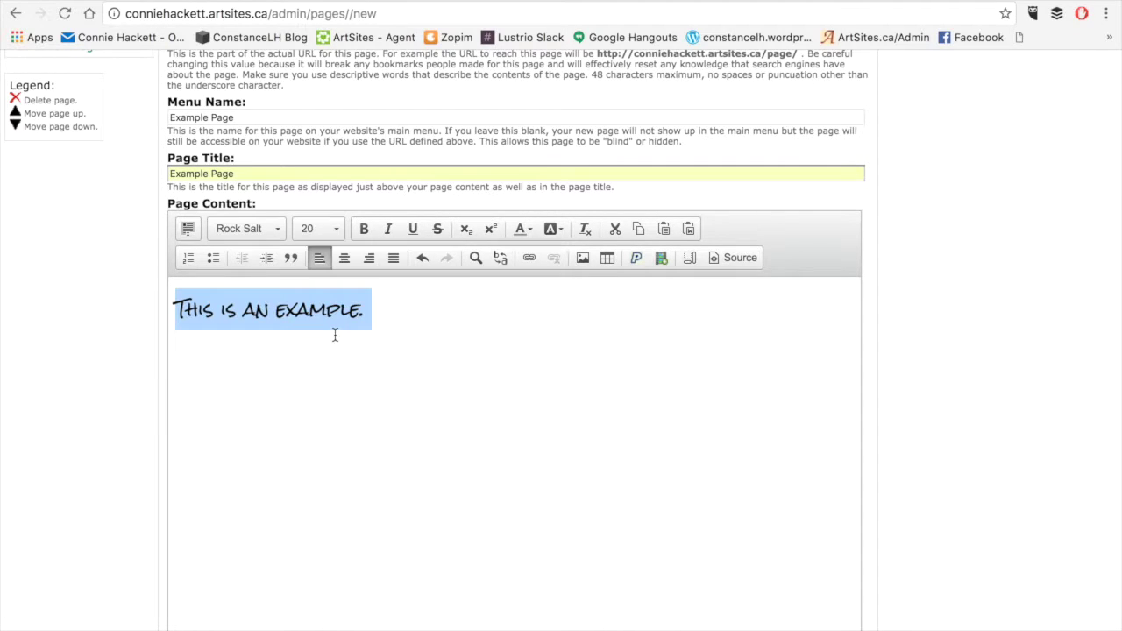
pyautogui.click(364, 229)
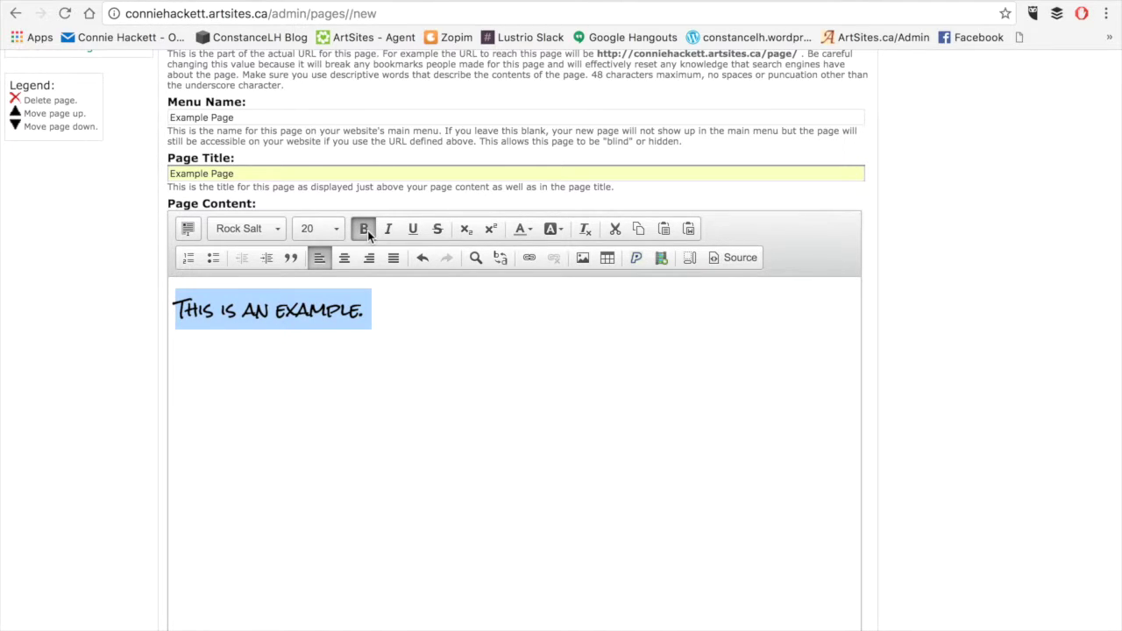
pyautogui.click(365, 228)
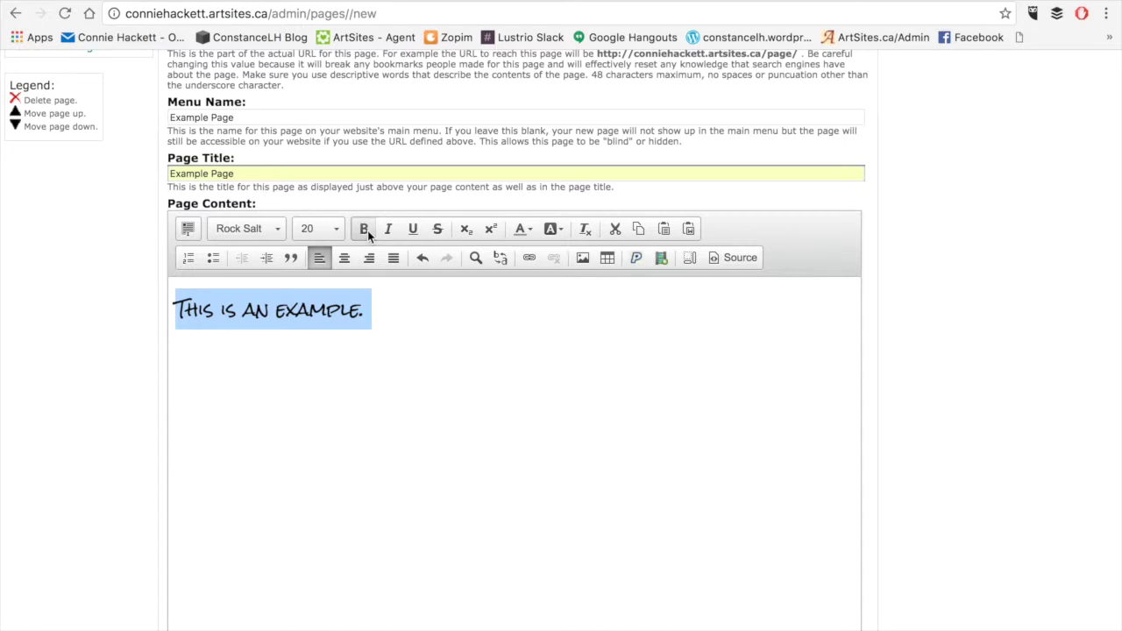
pyautogui.click(365, 228)
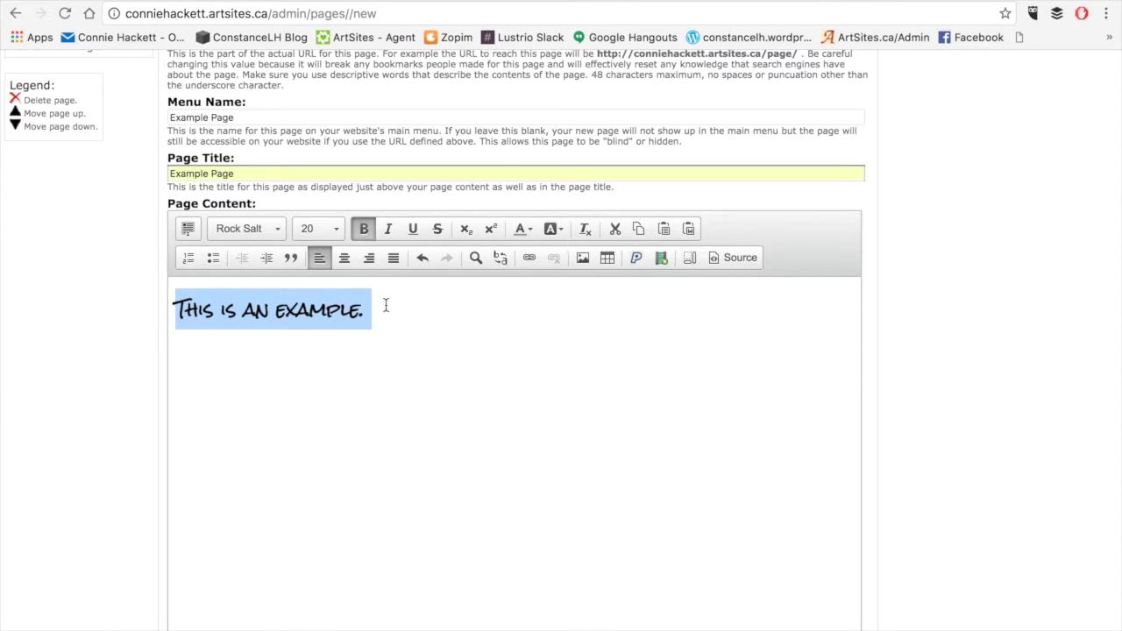
pyautogui.click(365, 233)
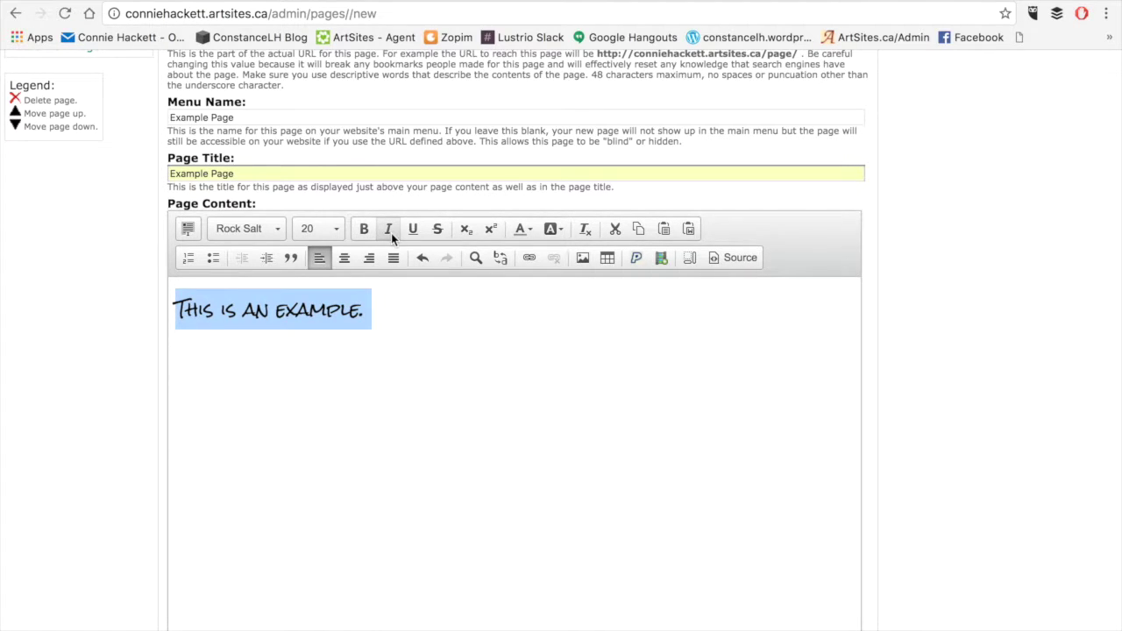
pyautogui.click(388, 232)
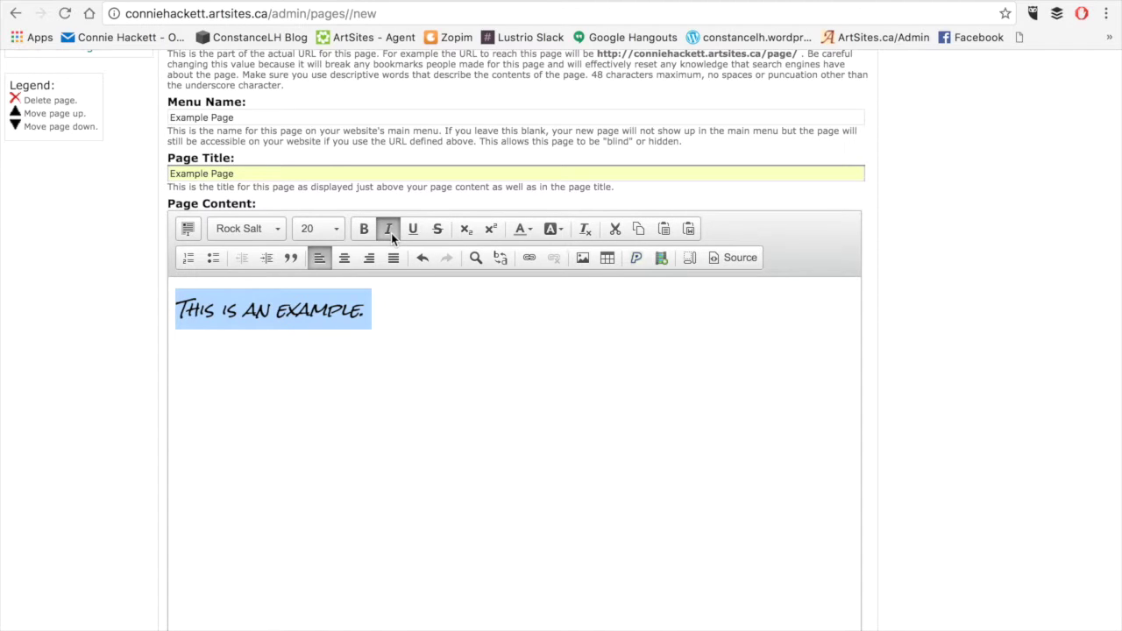
pyautogui.click(391, 233)
pyautogui.click(391, 233)
pyautogui.click(391, 234)
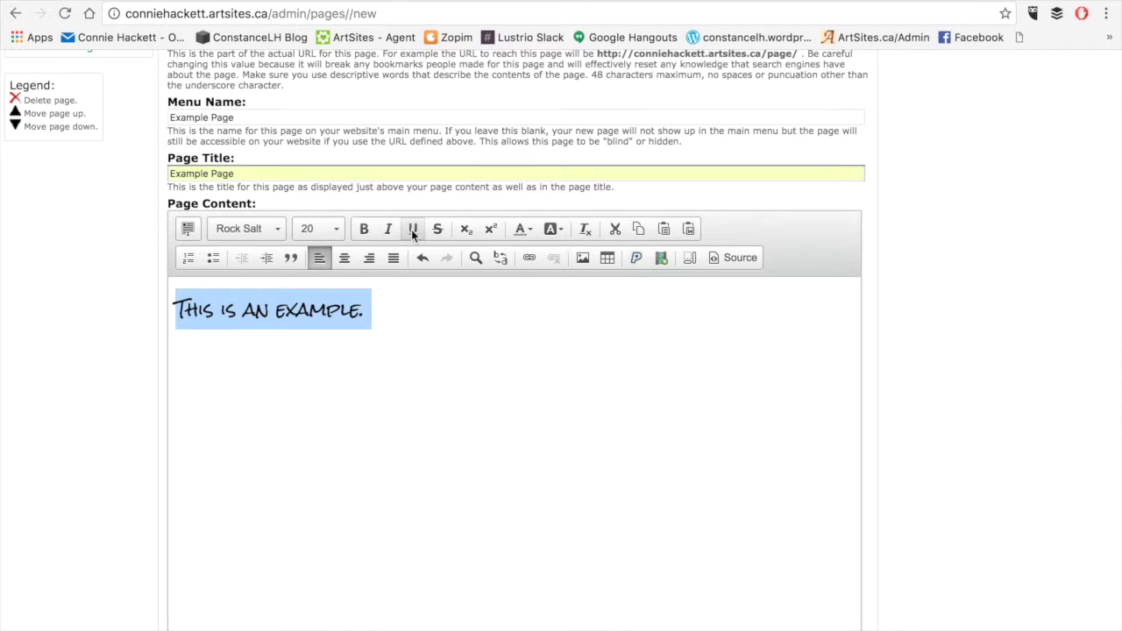
pyautogui.click(413, 232)
pyautogui.click(412, 231)
pyautogui.click(413, 232)
pyautogui.click(412, 231)
pyautogui.click(436, 232)
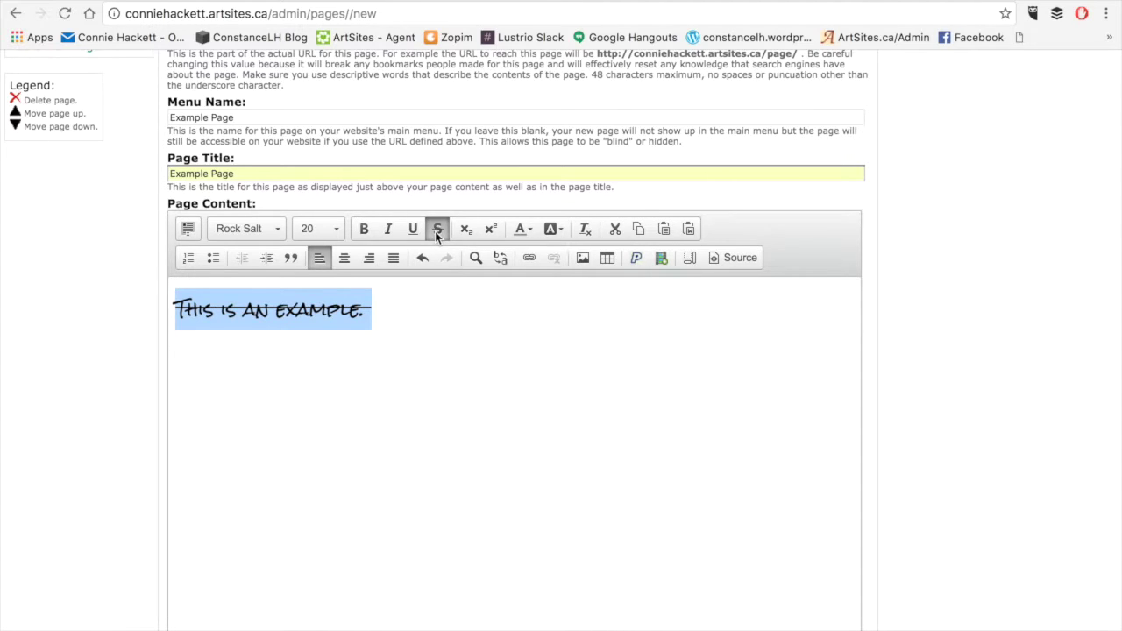
pyautogui.click(436, 232)
pyautogui.click(436, 231)
pyautogui.click(437, 232)
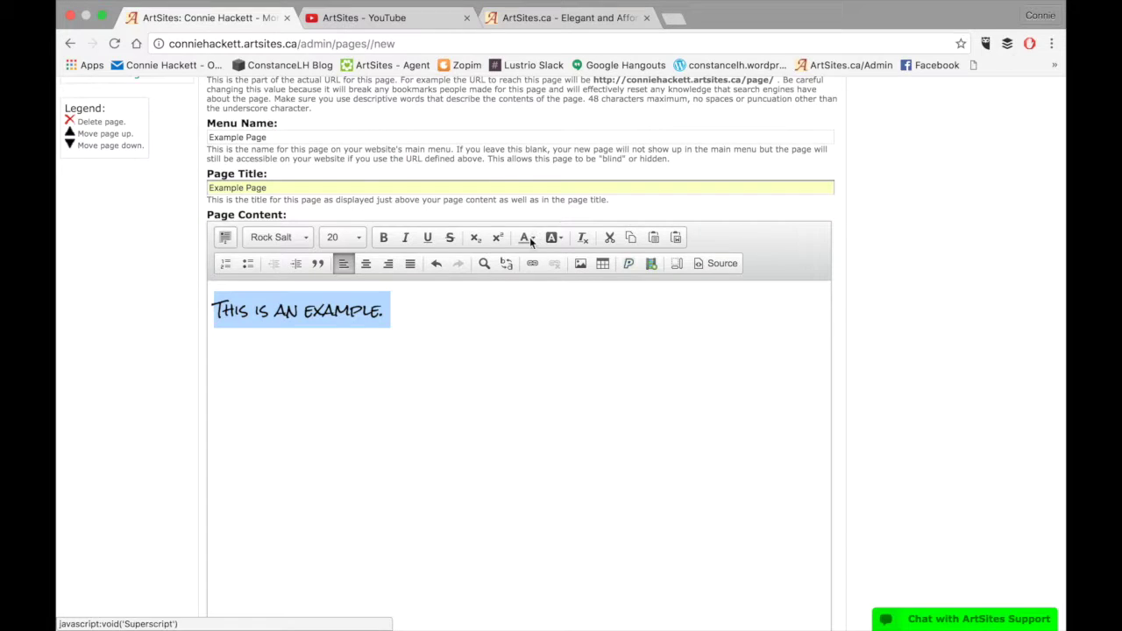
# Colour the sentence's text maroon
pyautogui.click(531, 242)
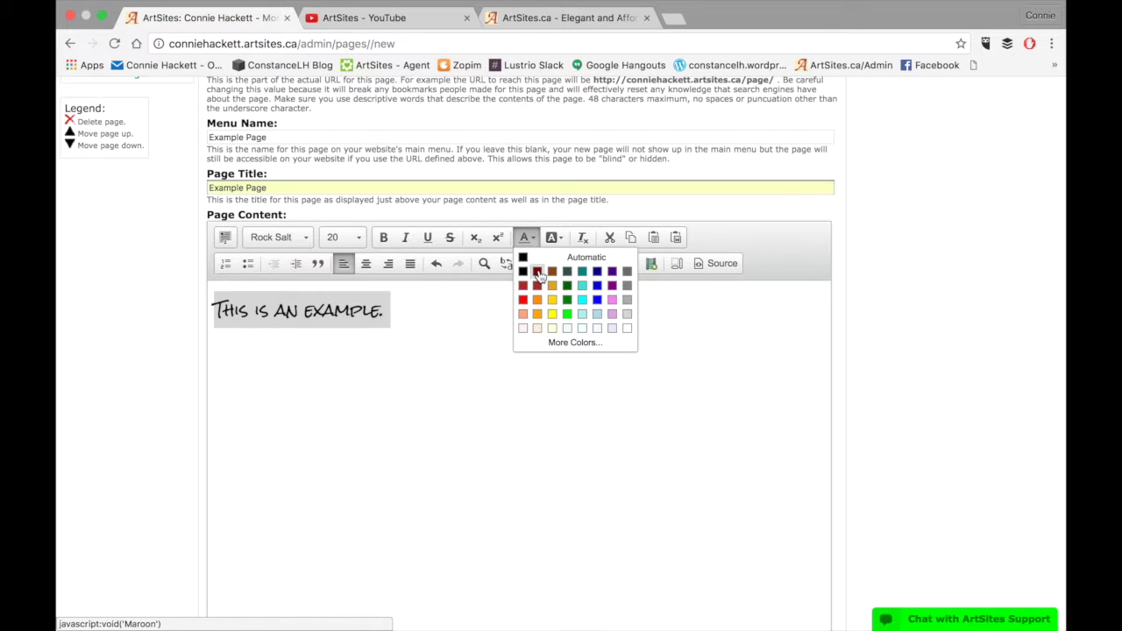
pyautogui.click(538, 274)
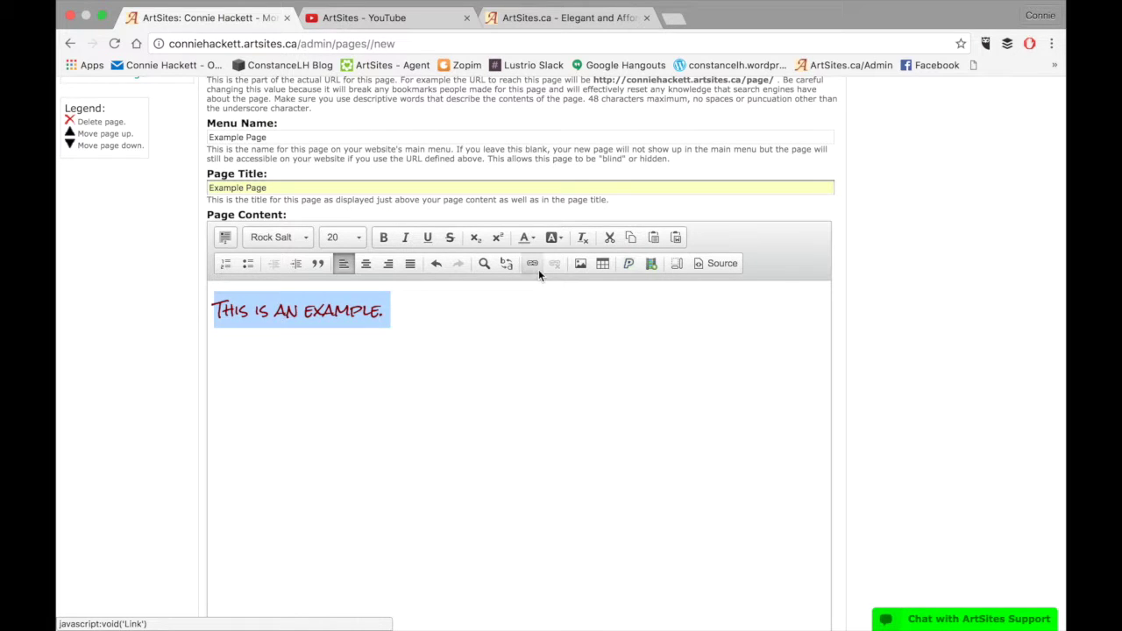
pyautogui.click(443, 324)
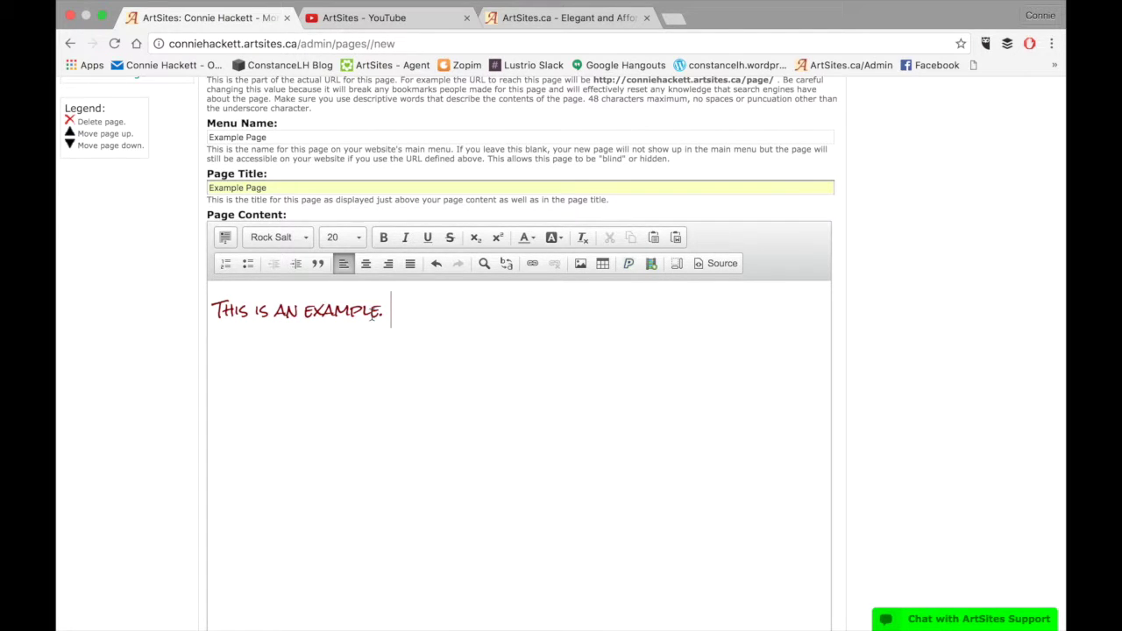
# Give the whole sentence an orange background and view it deselected
pyautogui.doubleClick(359, 309)
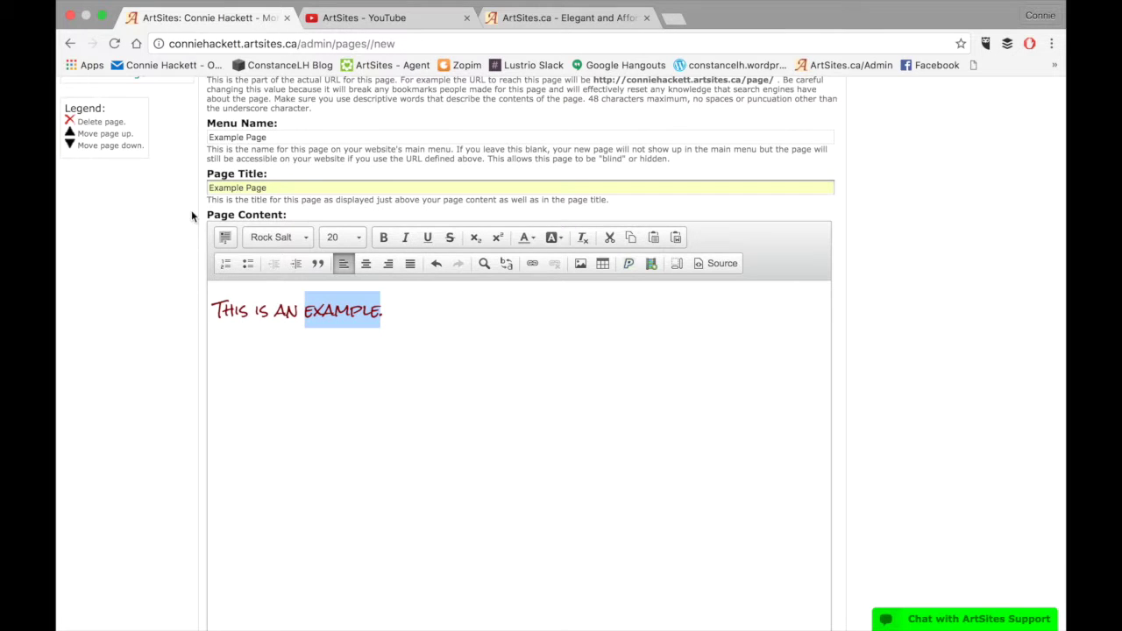
pyautogui.click(224, 237)
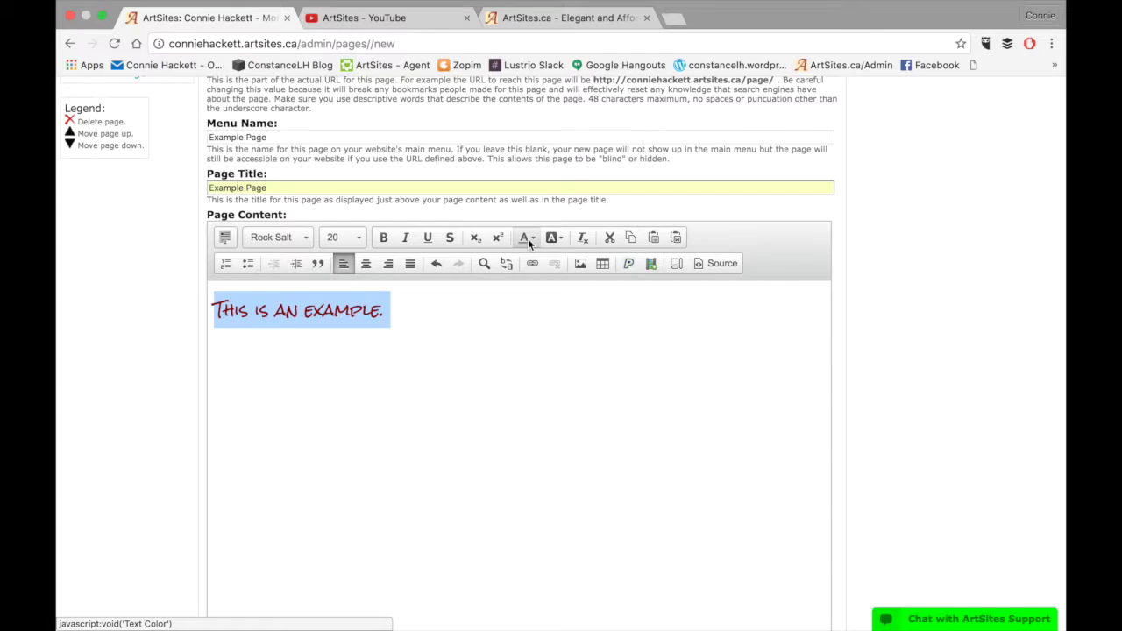
pyautogui.click(551, 237)
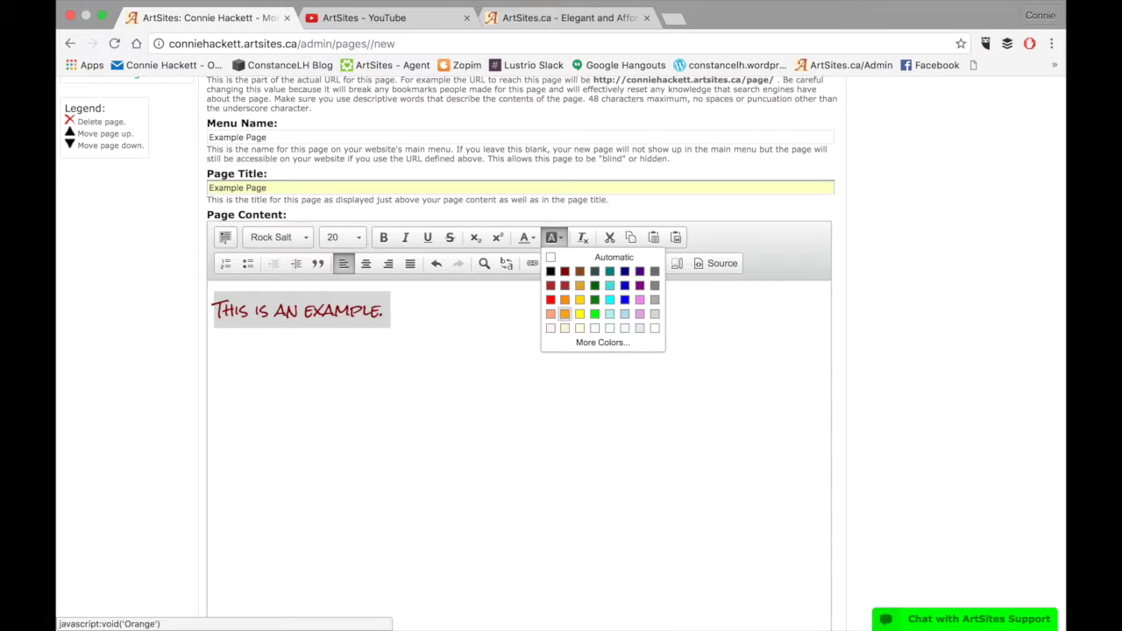
pyautogui.click(586, 329)
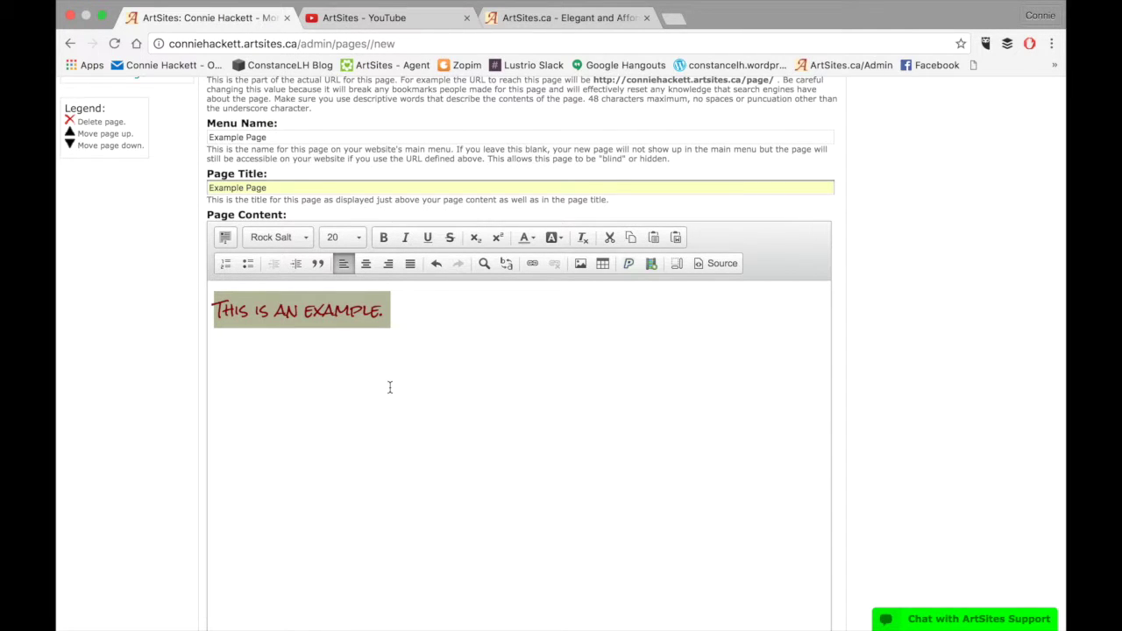
pyautogui.click(390, 387)
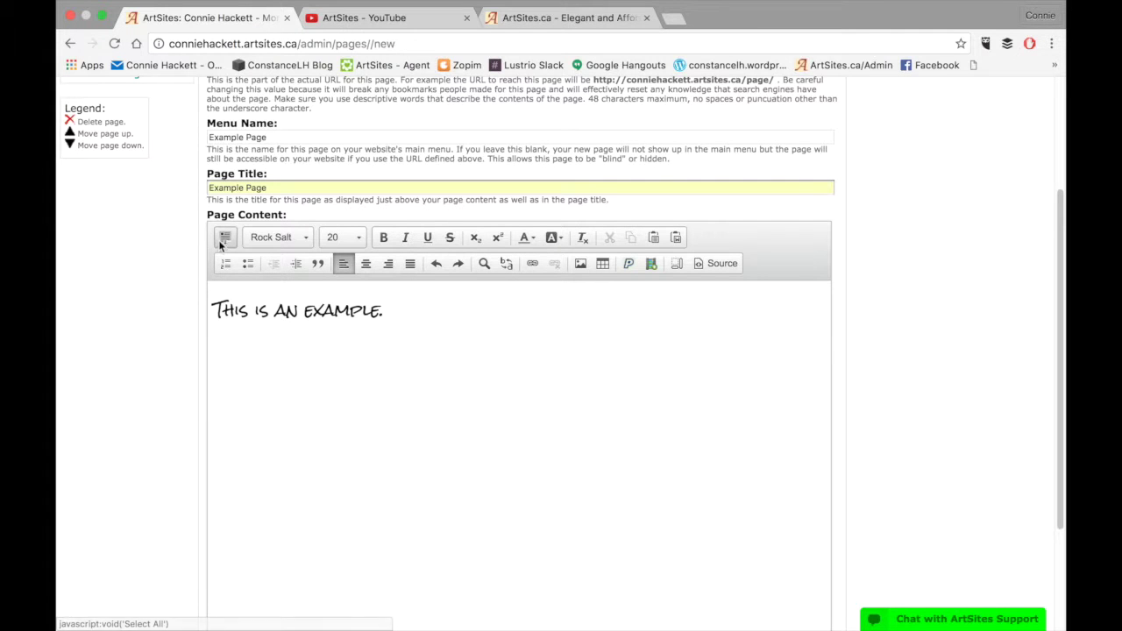
# Strip the sentence's formatting, then undo, redo and undo again to keep Rock Salt 20
pyautogui.click(224, 239)
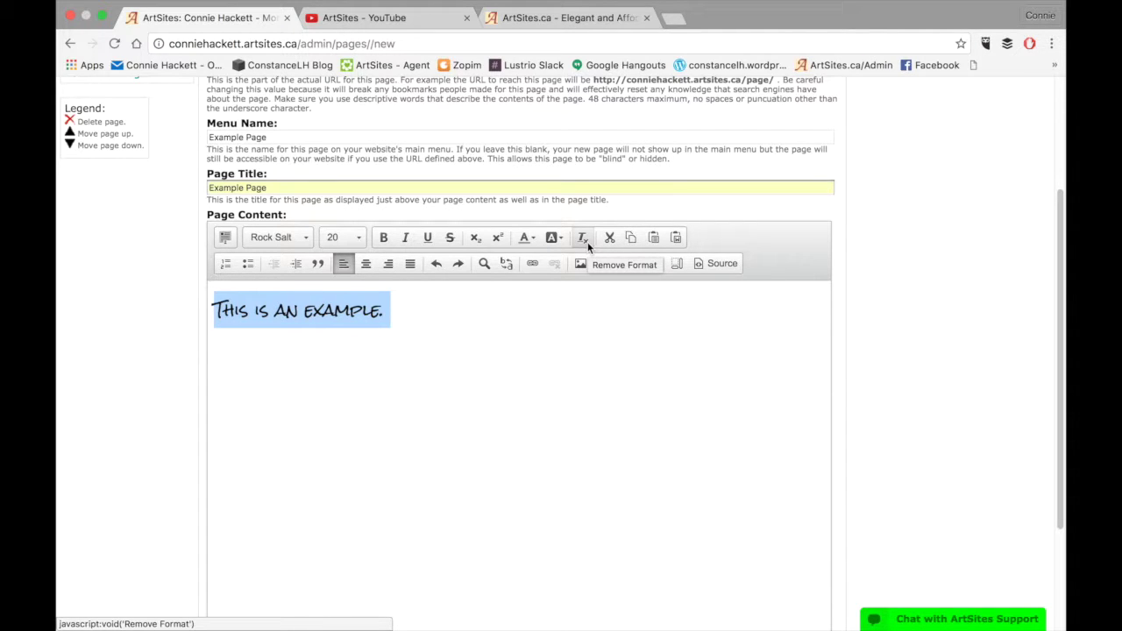
pyautogui.click(584, 239)
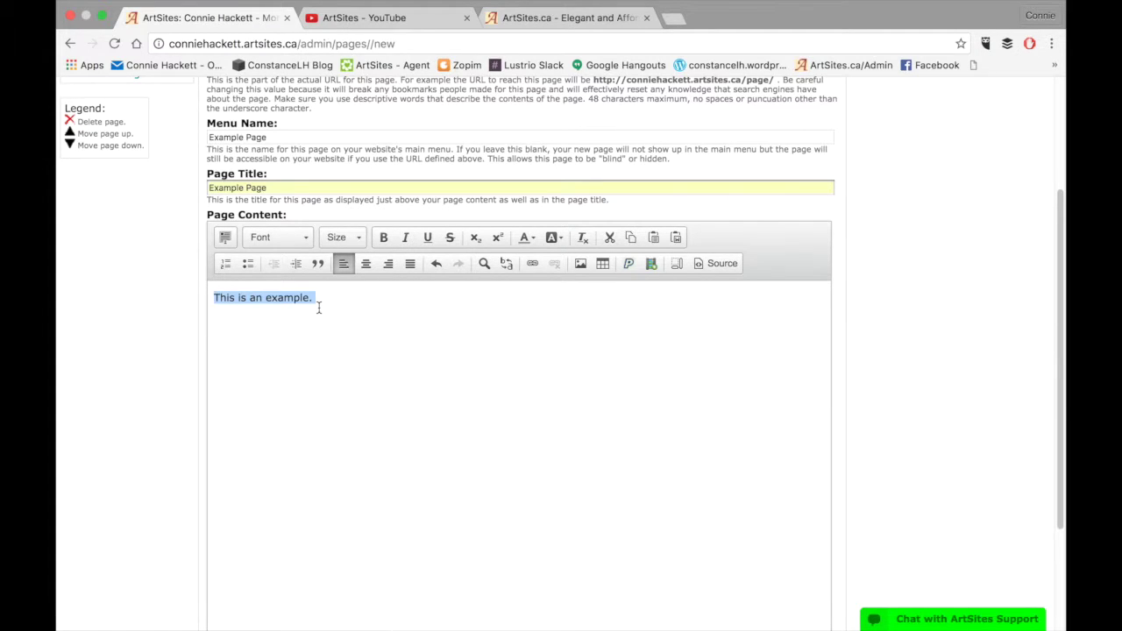
pyautogui.click(437, 265)
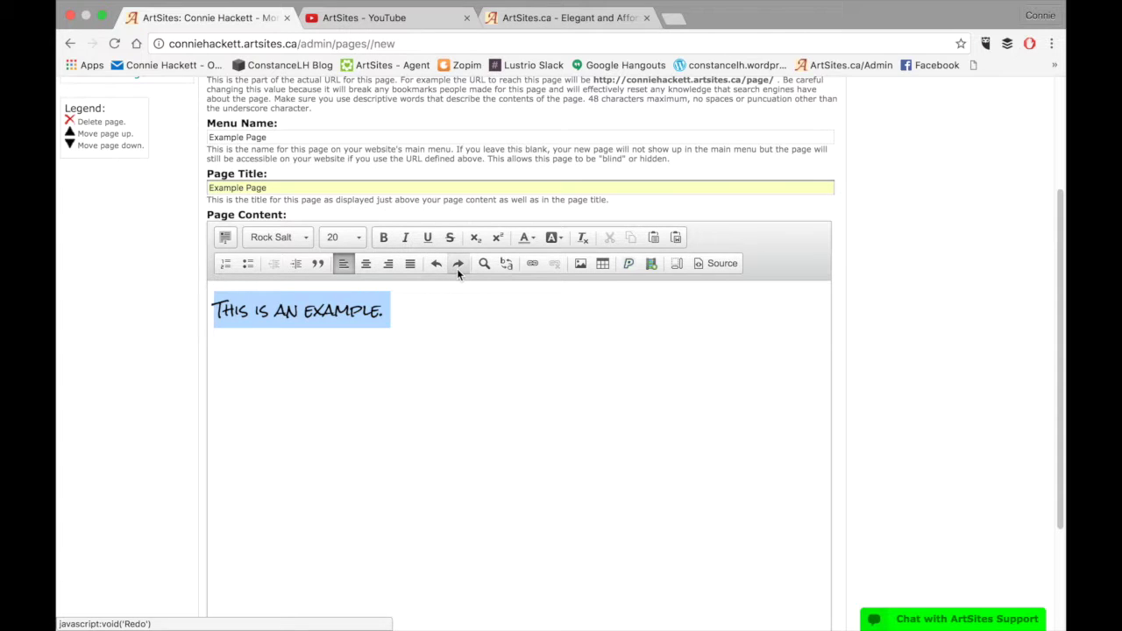
pyautogui.click(457, 269)
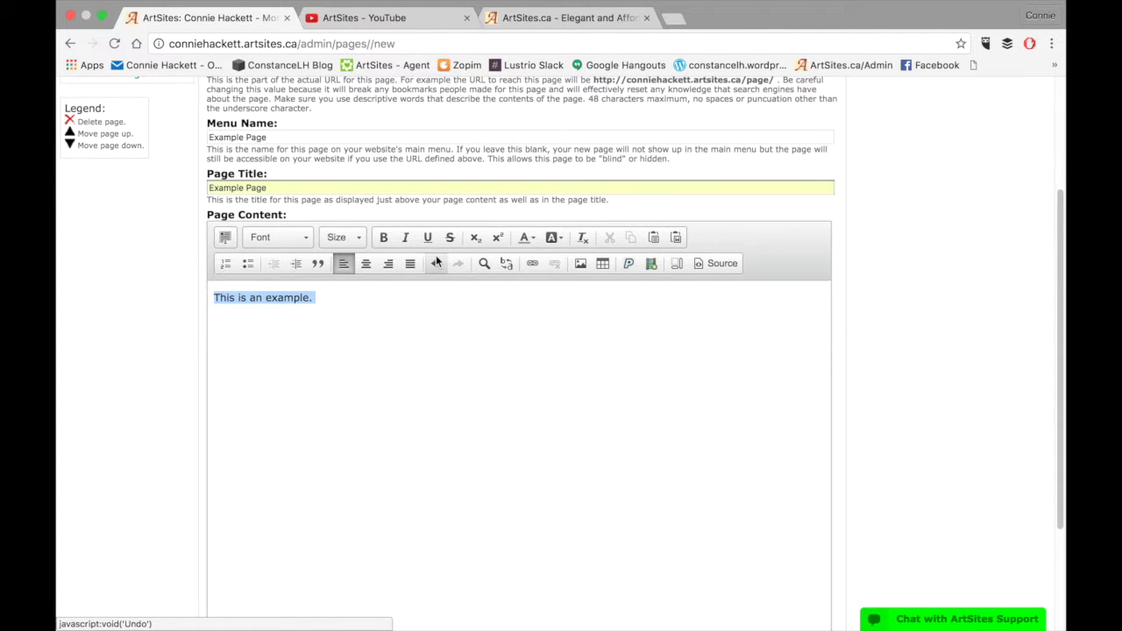
pyautogui.click(436, 264)
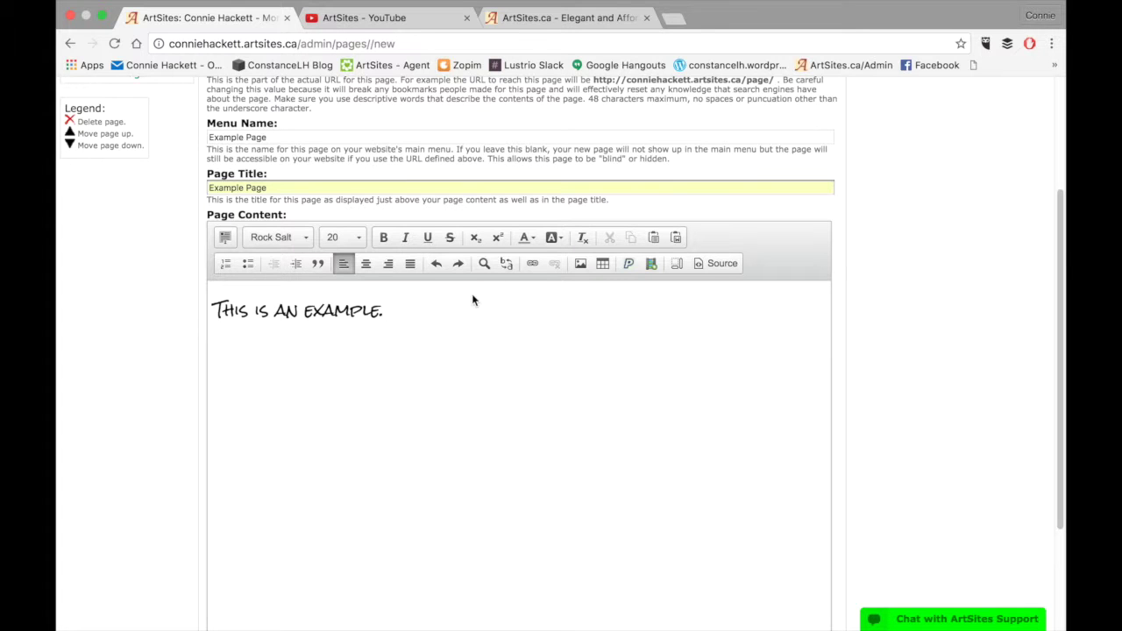
# Cut the sentence, undo the cut, and reselect all the text
pyautogui.click(226, 238)
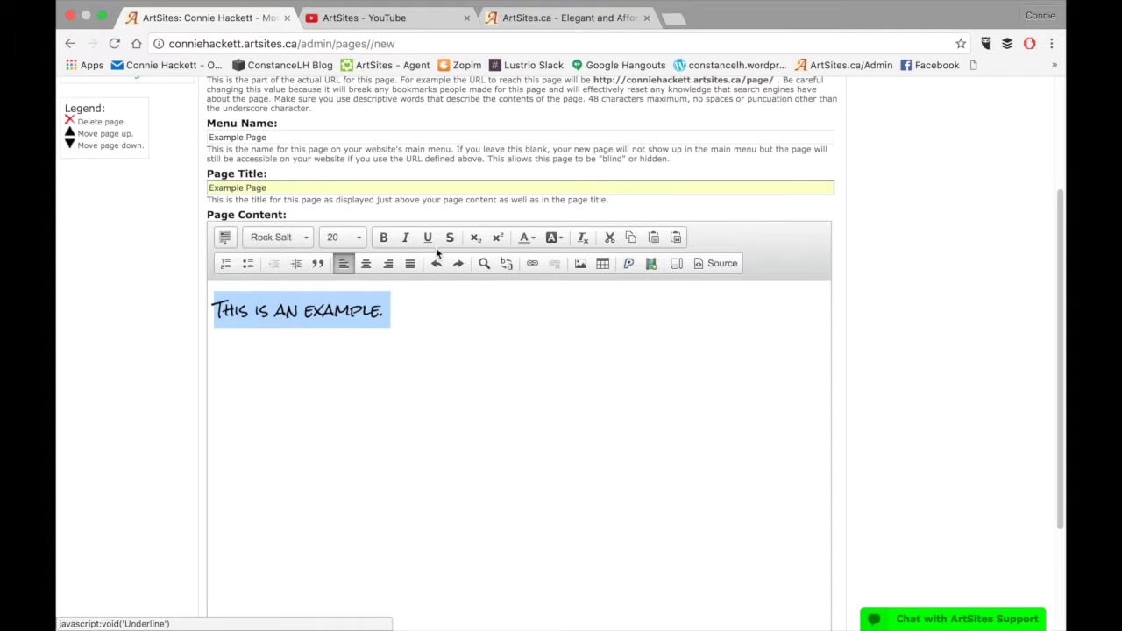
pyautogui.click(613, 237)
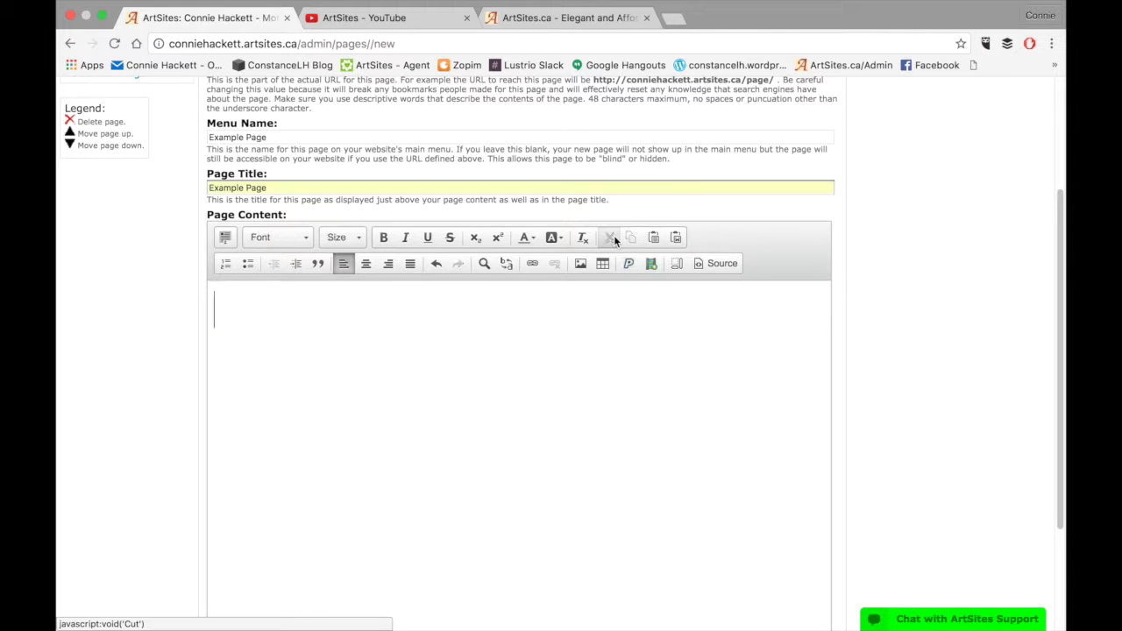
pyautogui.click(435, 263)
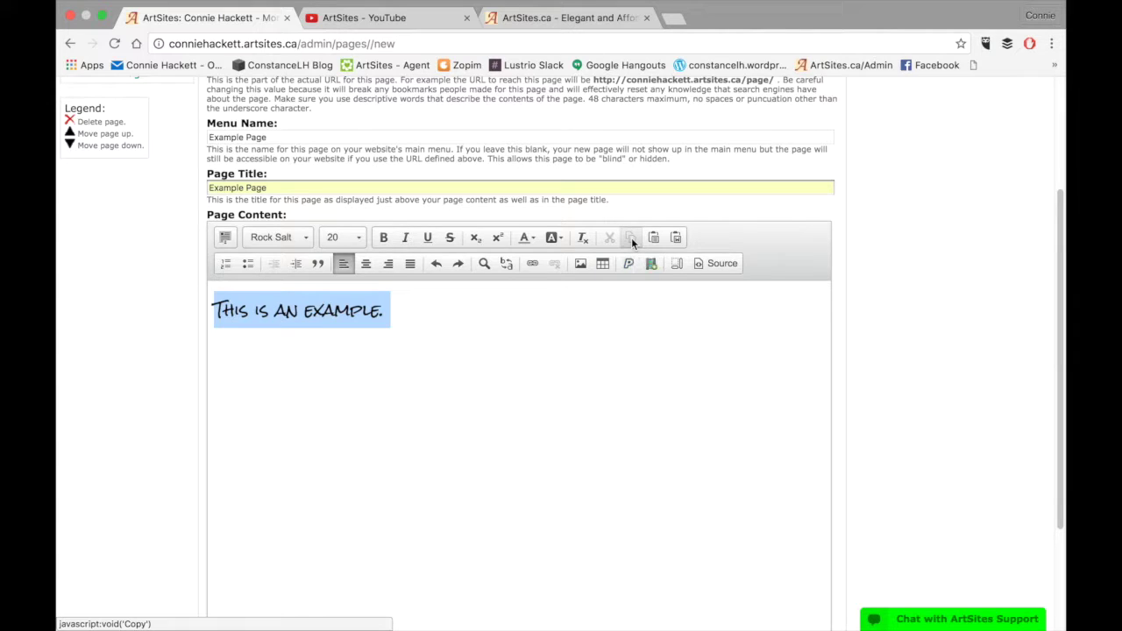
pyautogui.click(441, 351)
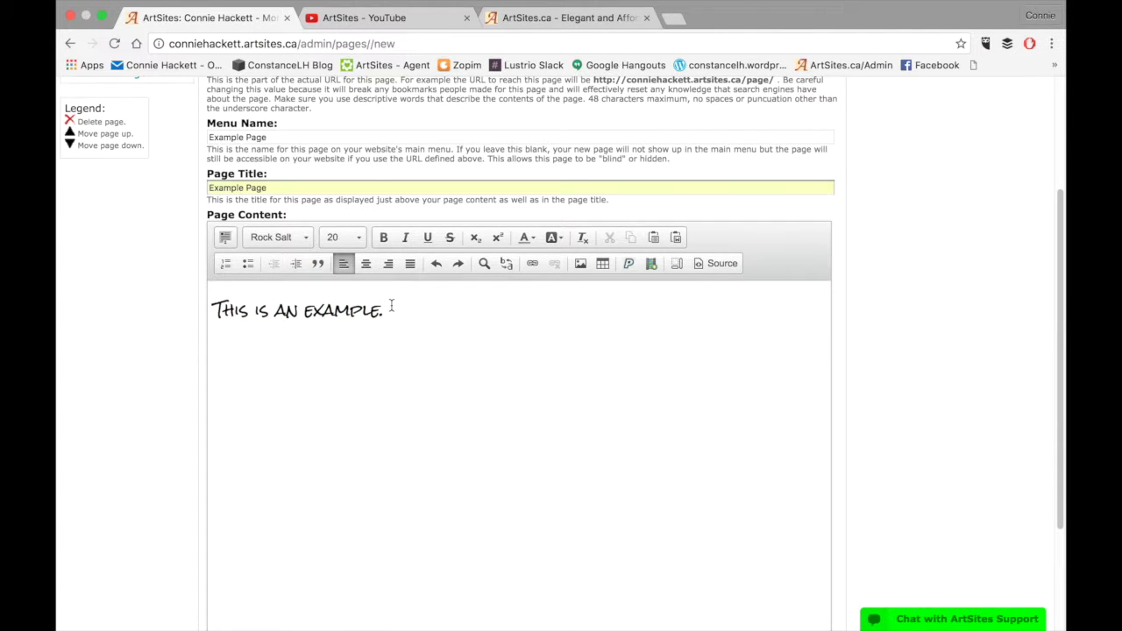
pyautogui.click(225, 237)
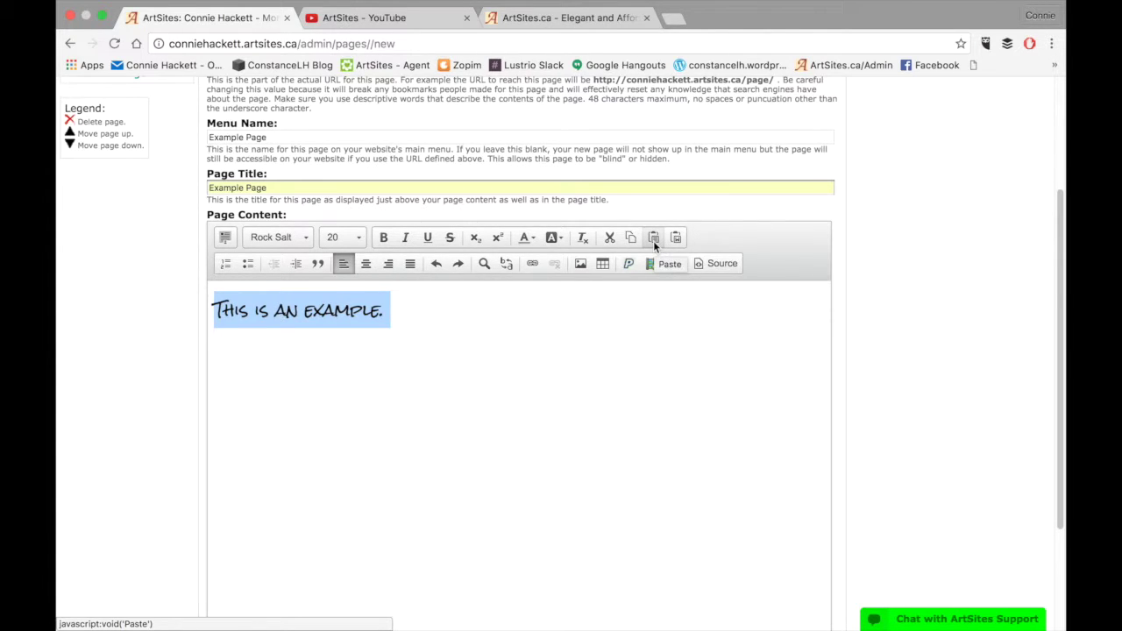
# Paste the copied sentence back into the page through the Paste dialog
pyautogui.click(653, 240)
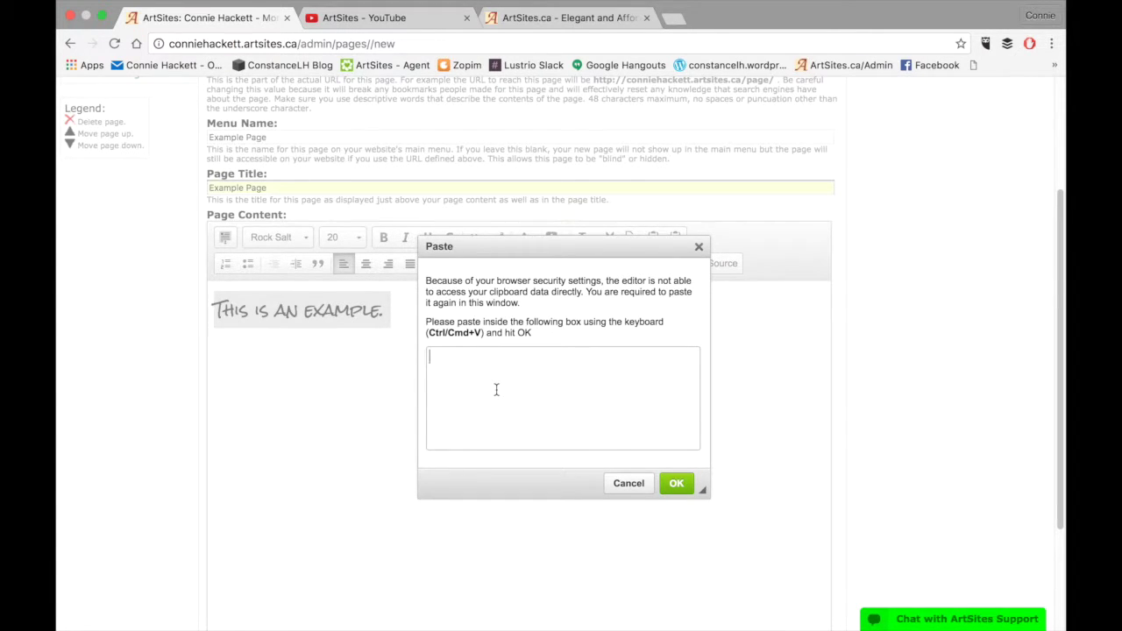
pyautogui.press('super+v')
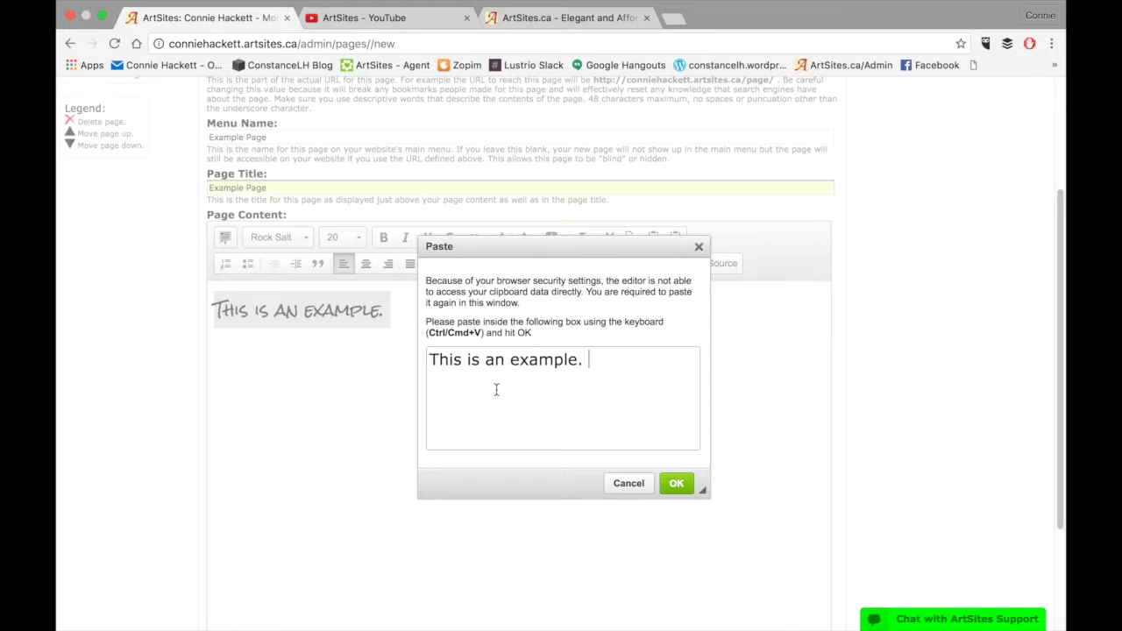
pyautogui.click(677, 486)
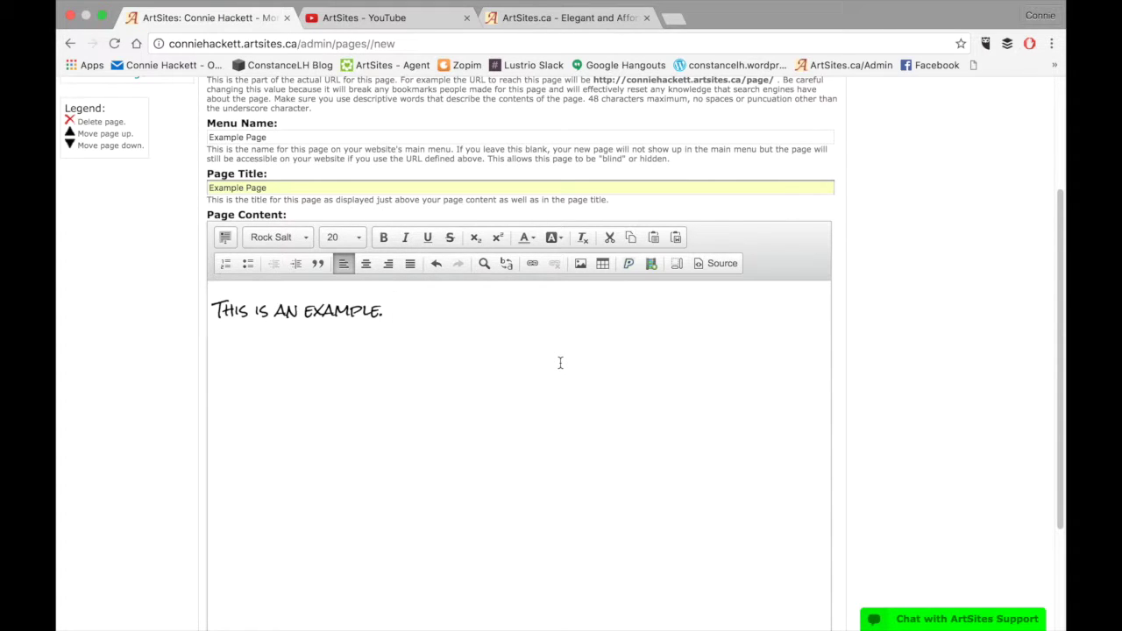
# Paste a second copy of the sentence and break it onto its own paragraph
pyautogui.press('super+v')
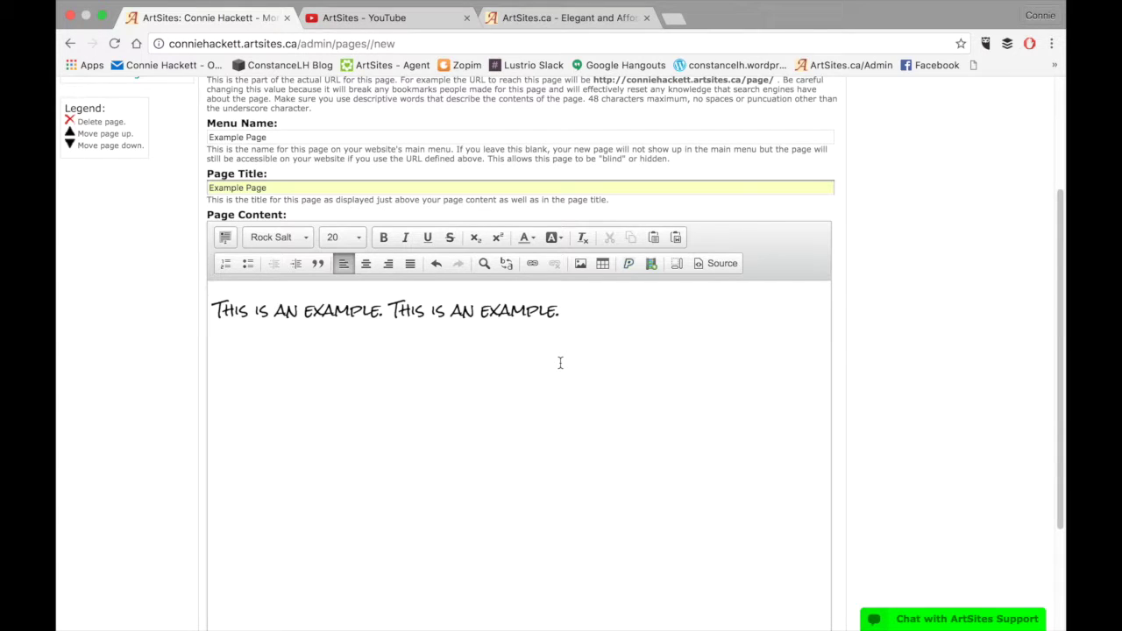
pyautogui.click(390, 310)
pyautogui.press('Return')
pyautogui.click(560, 330)
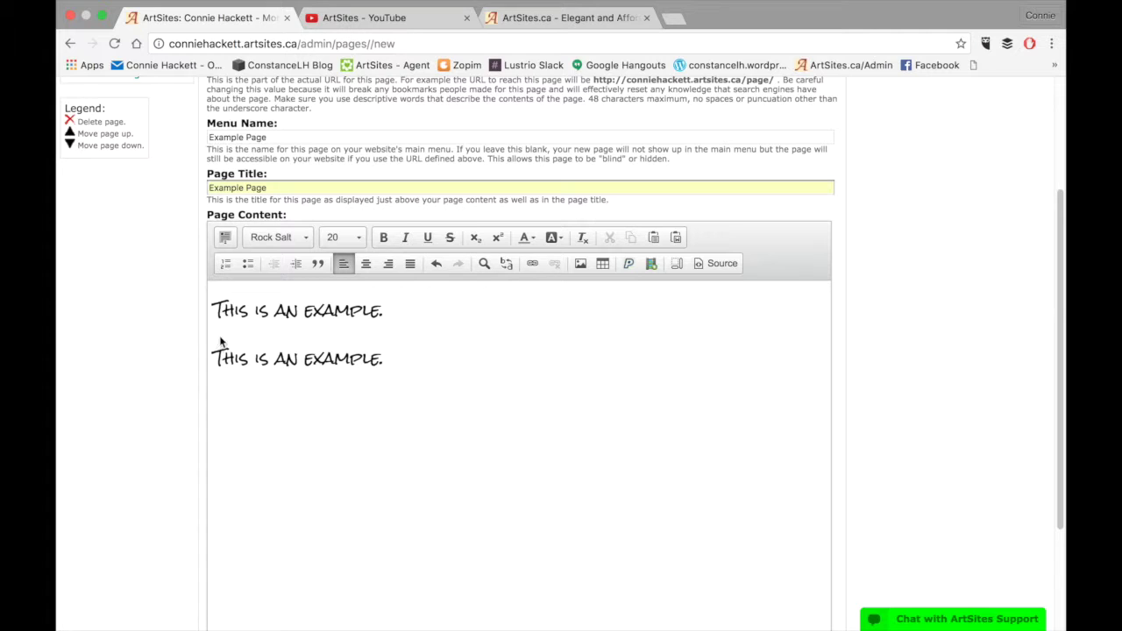
pyautogui.click(225, 263)
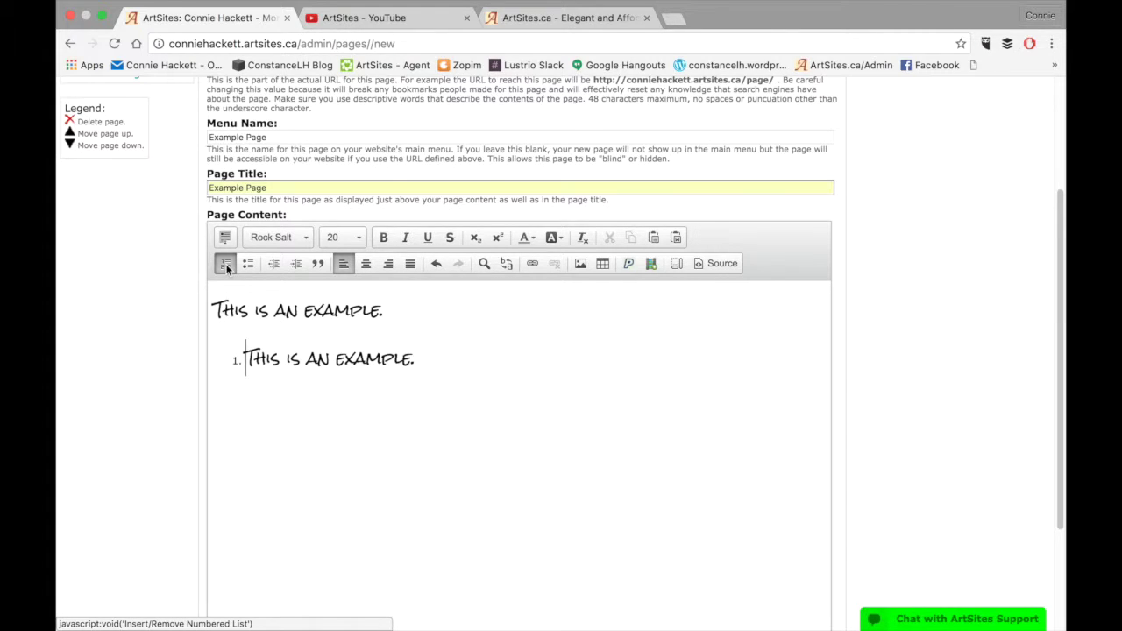
pyautogui.click(225, 263)
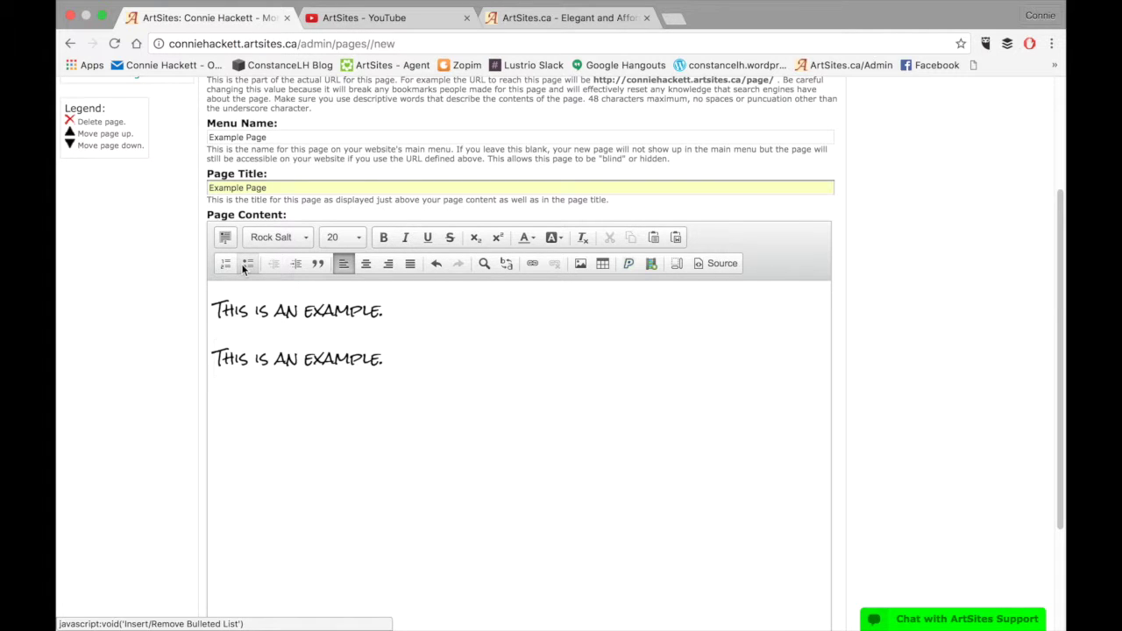
pyautogui.click(245, 265)
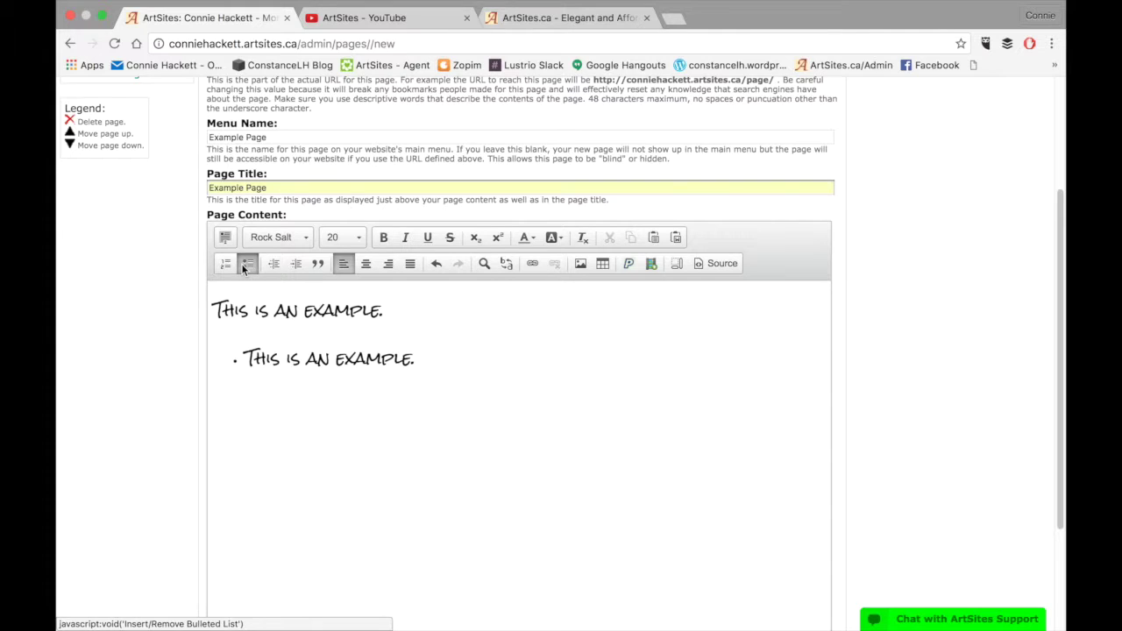
pyautogui.click(242, 263)
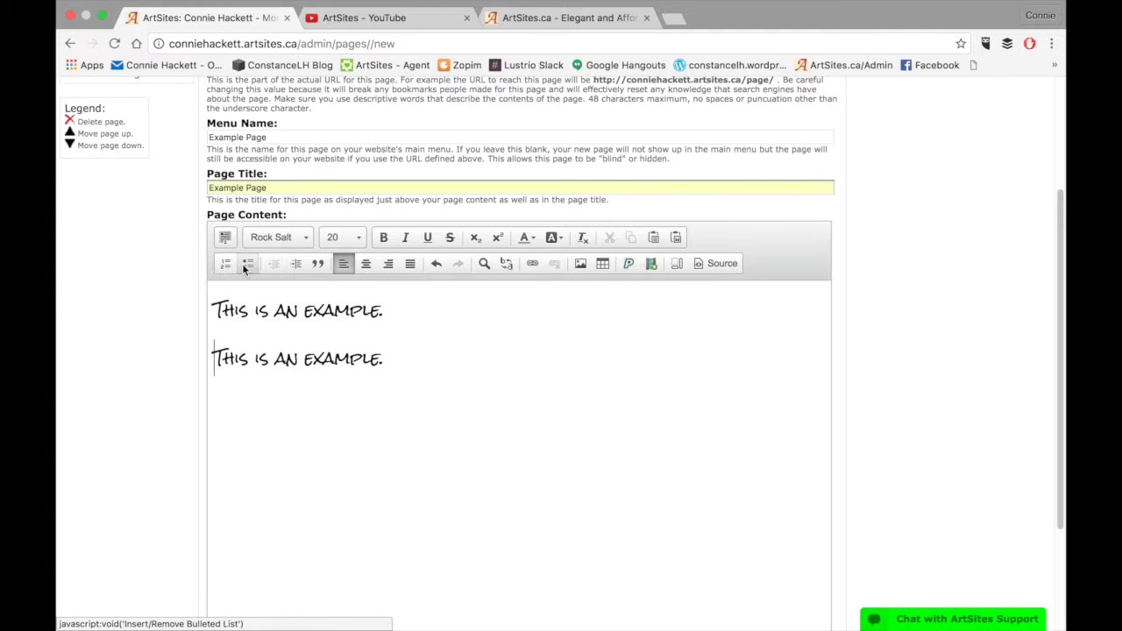
pyautogui.click(296, 263)
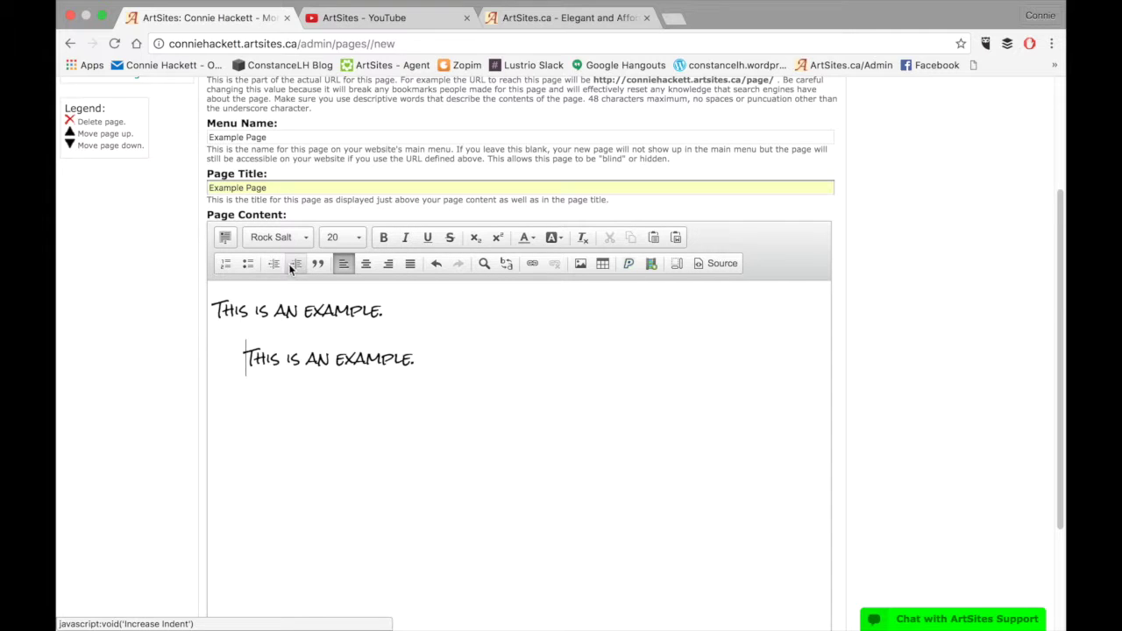
pyautogui.click(292, 264)
pyautogui.click(292, 264)
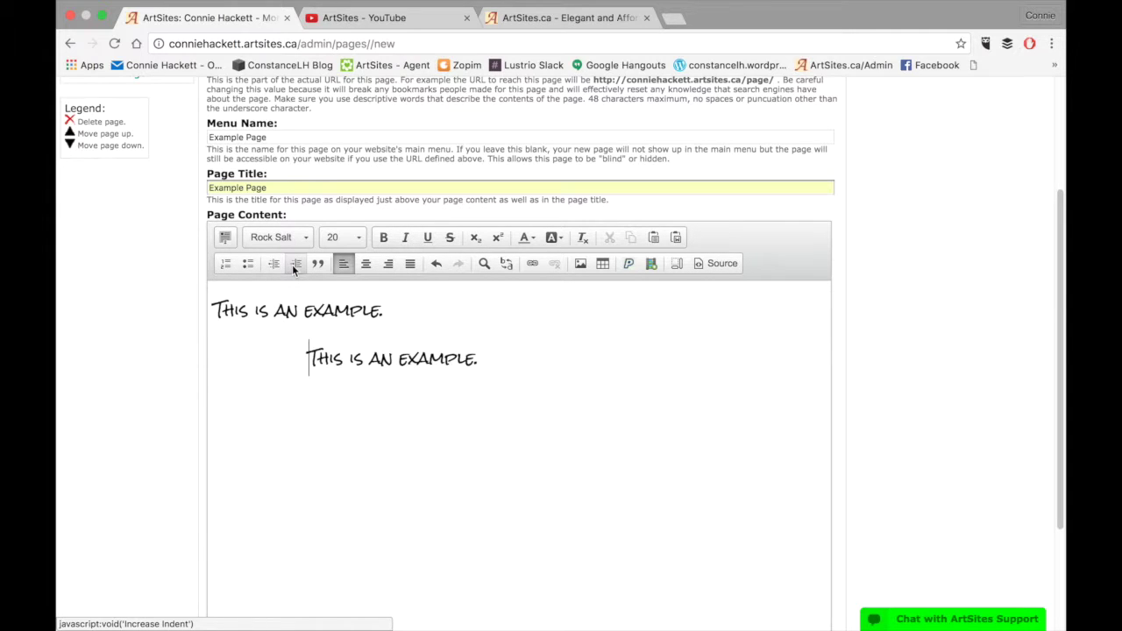
pyautogui.click(274, 264)
pyautogui.click(274, 264)
pyautogui.click(274, 264)
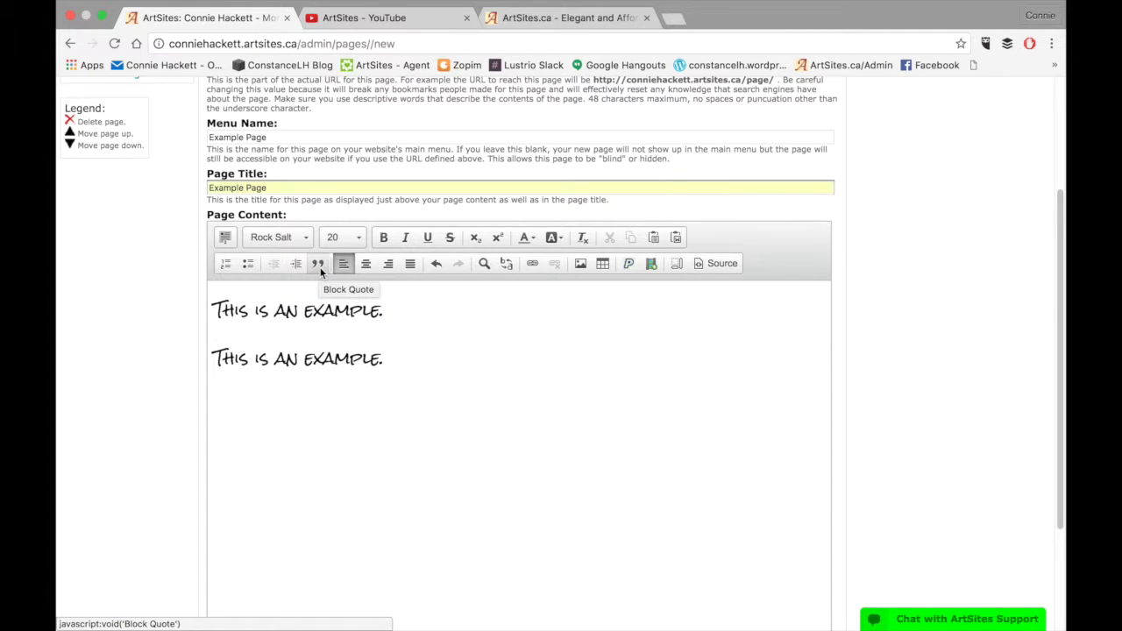
# Try block quote, centre, right and justify, ending with both lines left-aligned
pyautogui.click(319, 264)
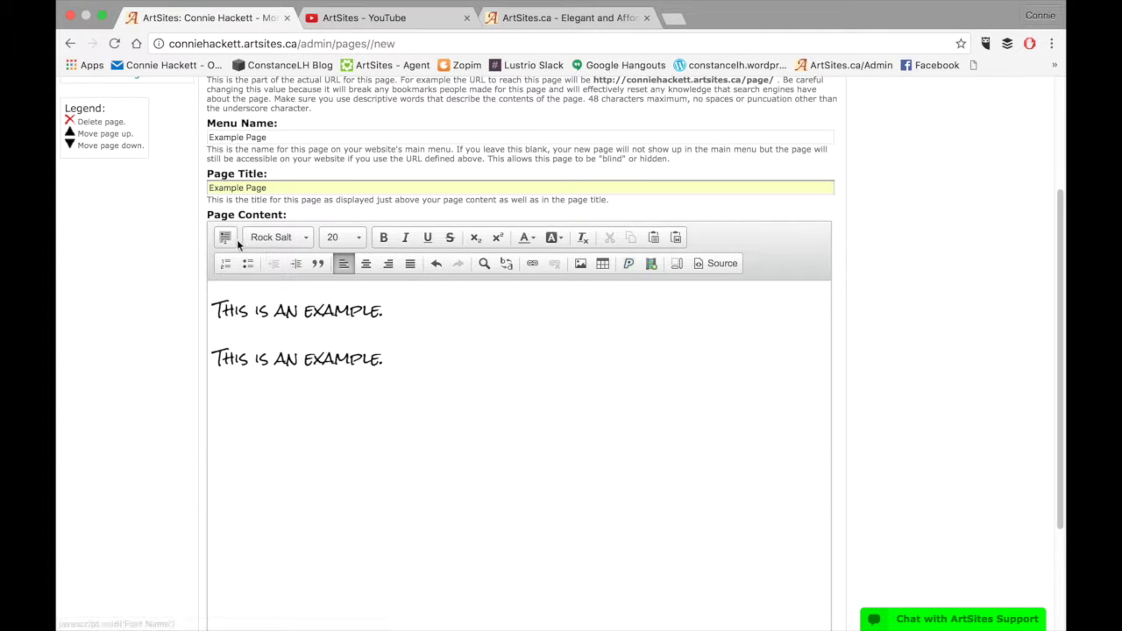
pyautogui.hotkey('ctrl', 'a')
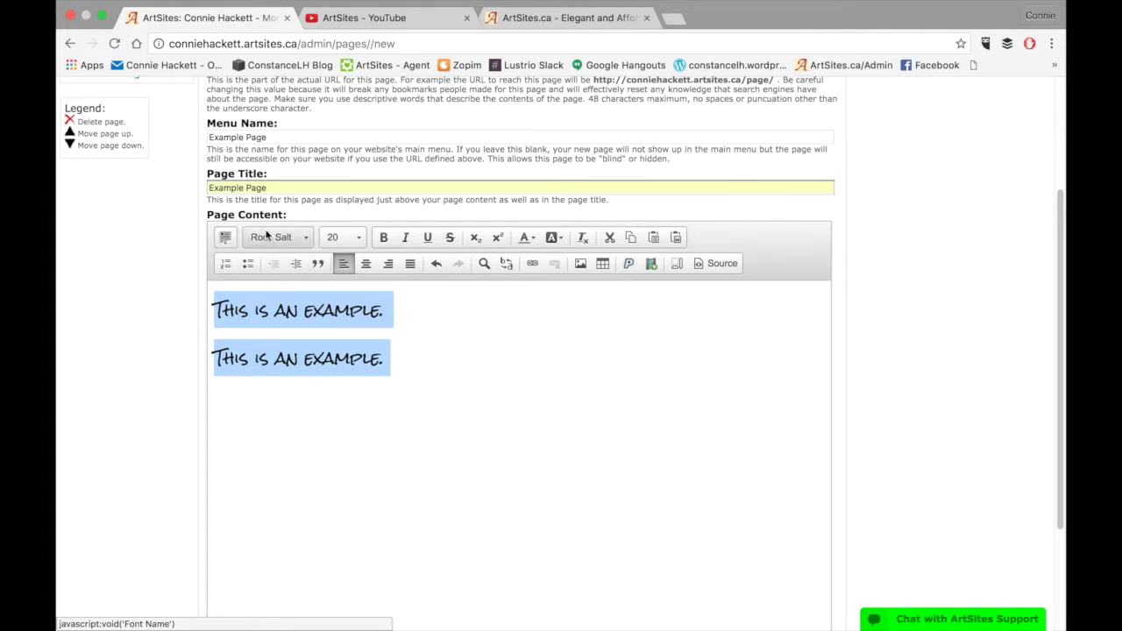
pyautogui.click(367, 265)
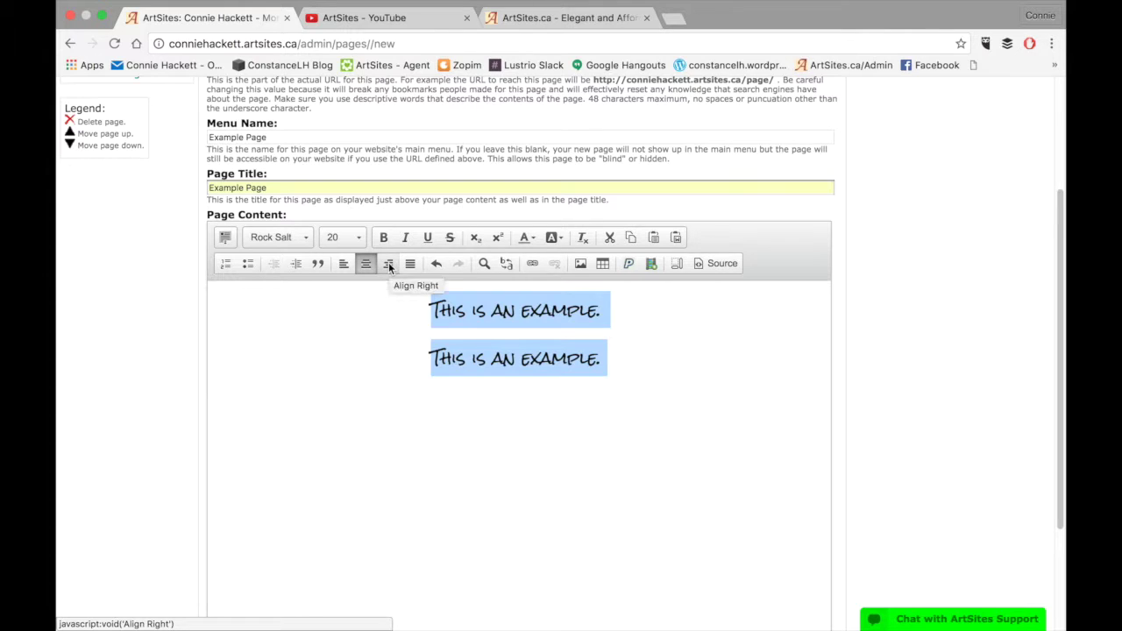
pyautogui.click(388, 265)
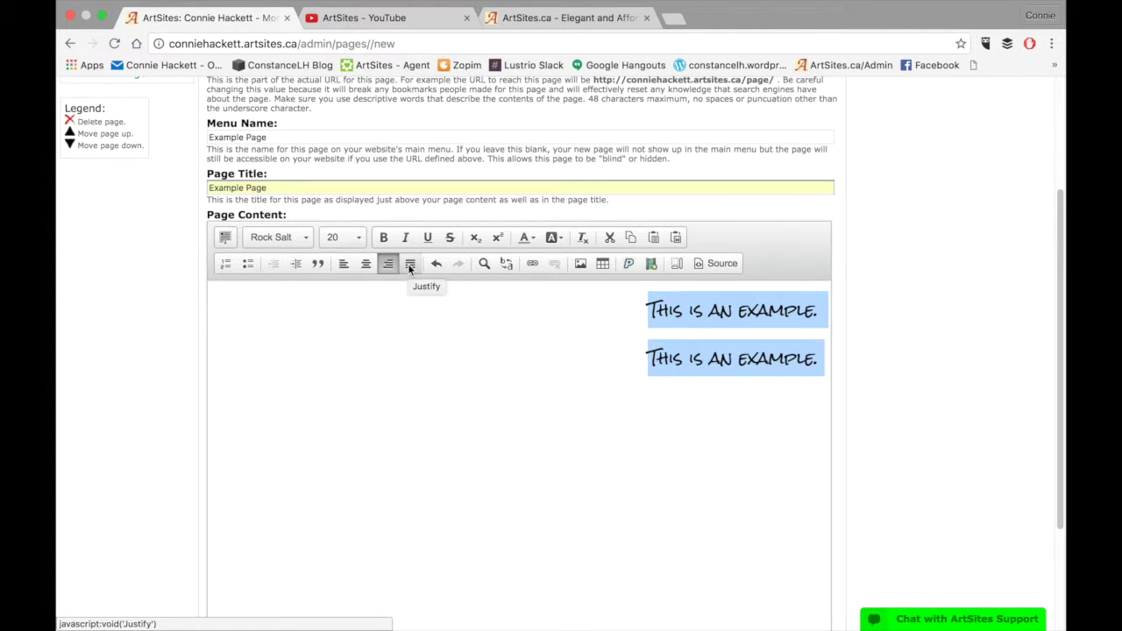
pyautogui.click(410, 266)
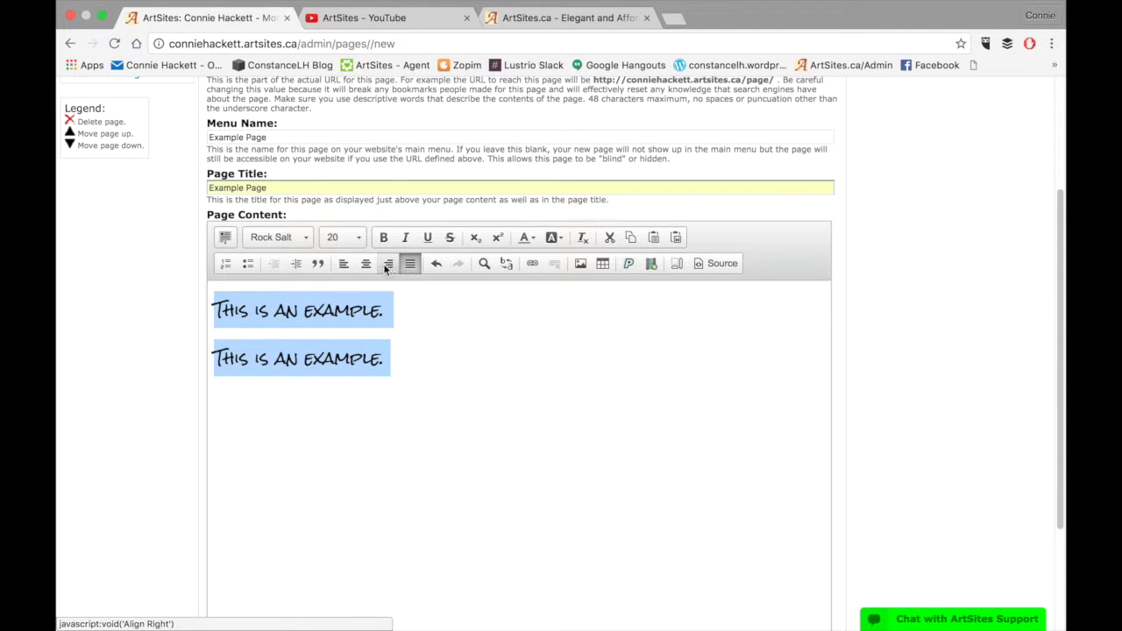
pyautogui.click(344, 267)
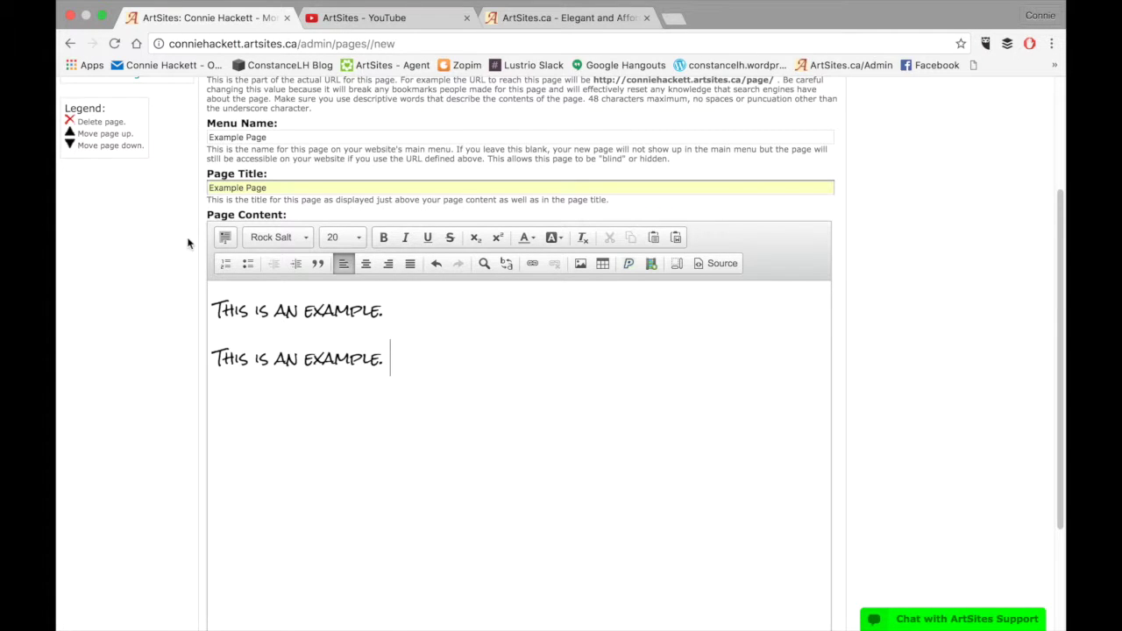
pyautogui.click(226, 237)
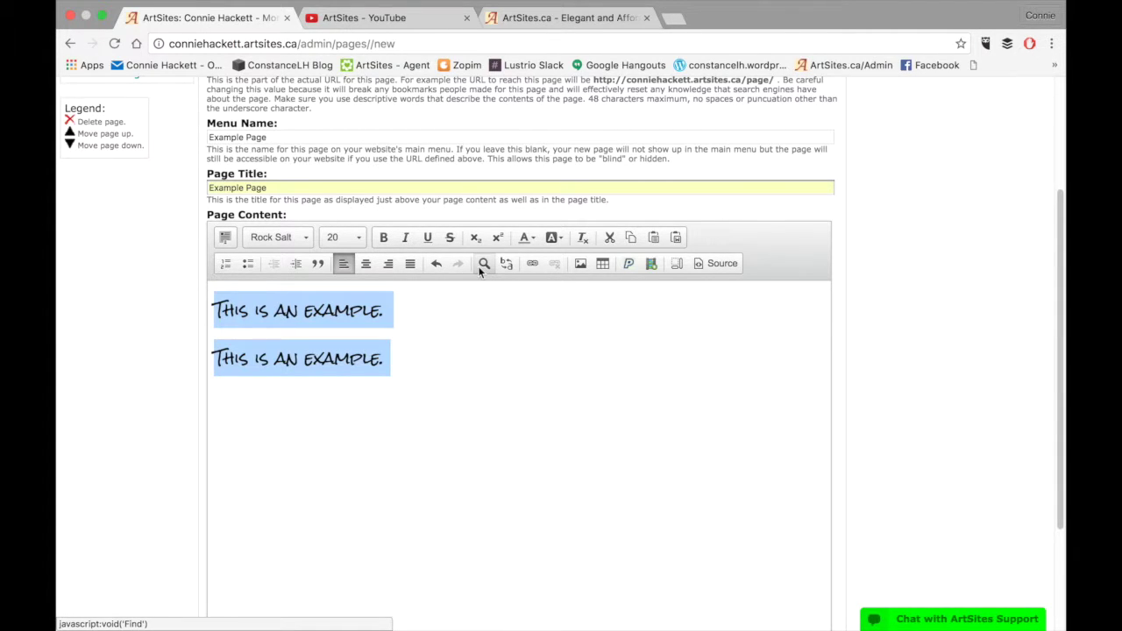
pyautogui.click(483, 264)
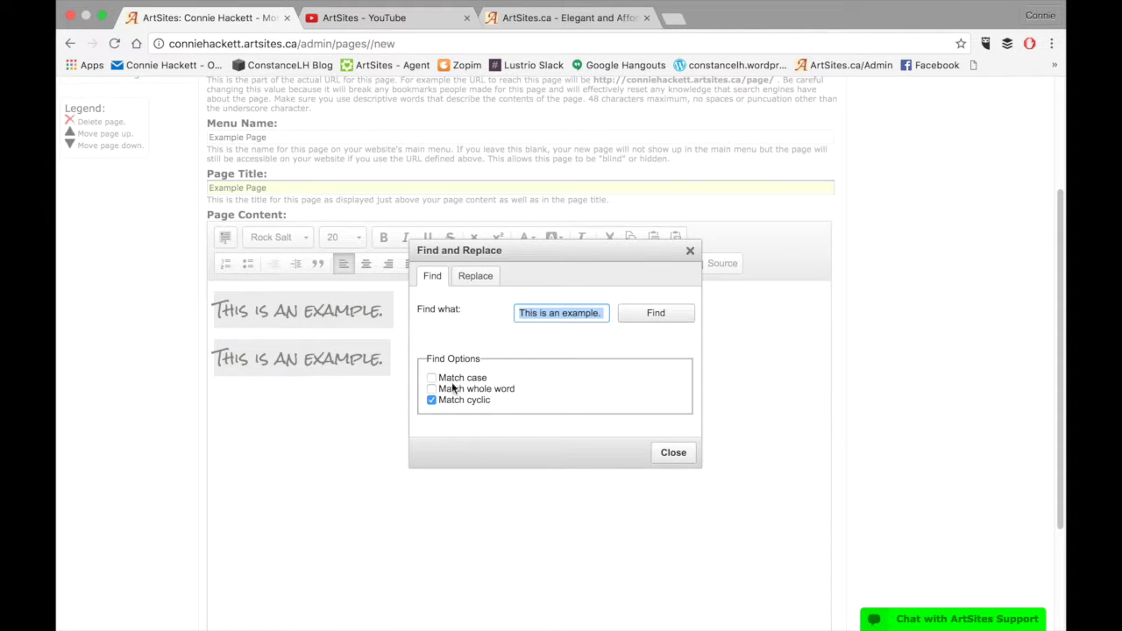
pyautogui.click(476, 276)
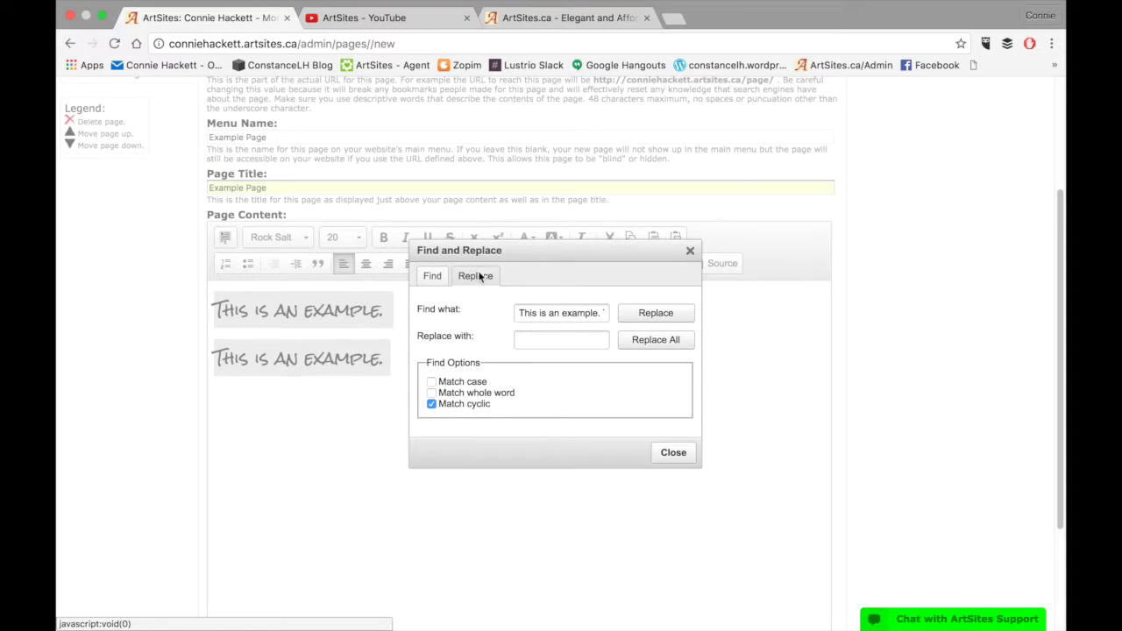
pyautogui.click(690, 250)
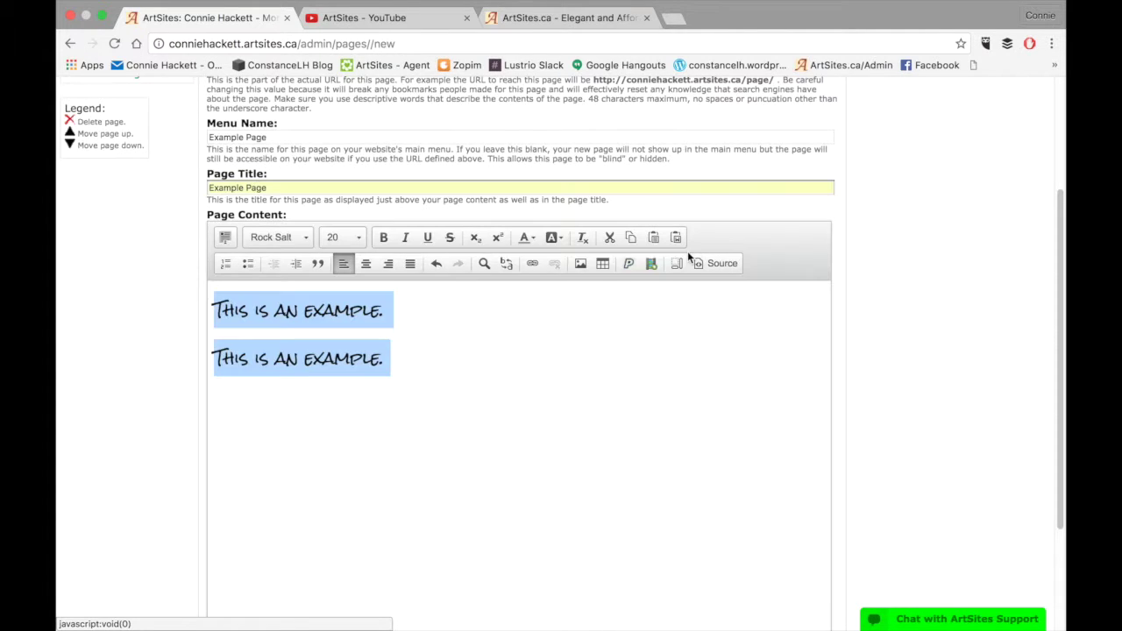
pyautogui.click(505, 265)
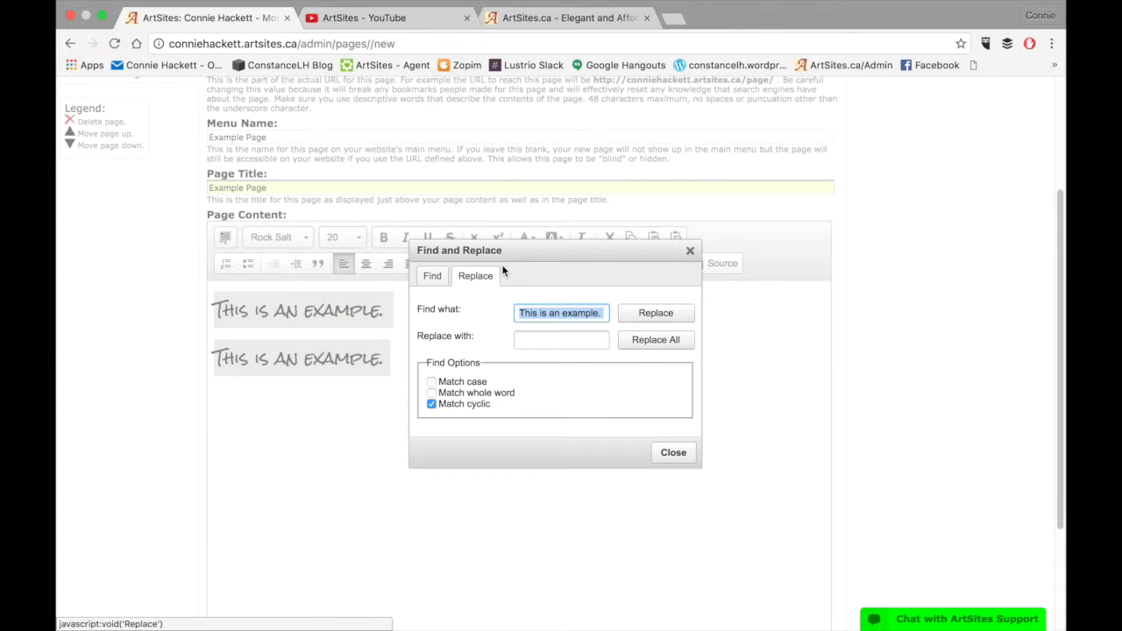
pyautogui.click(689, 252)
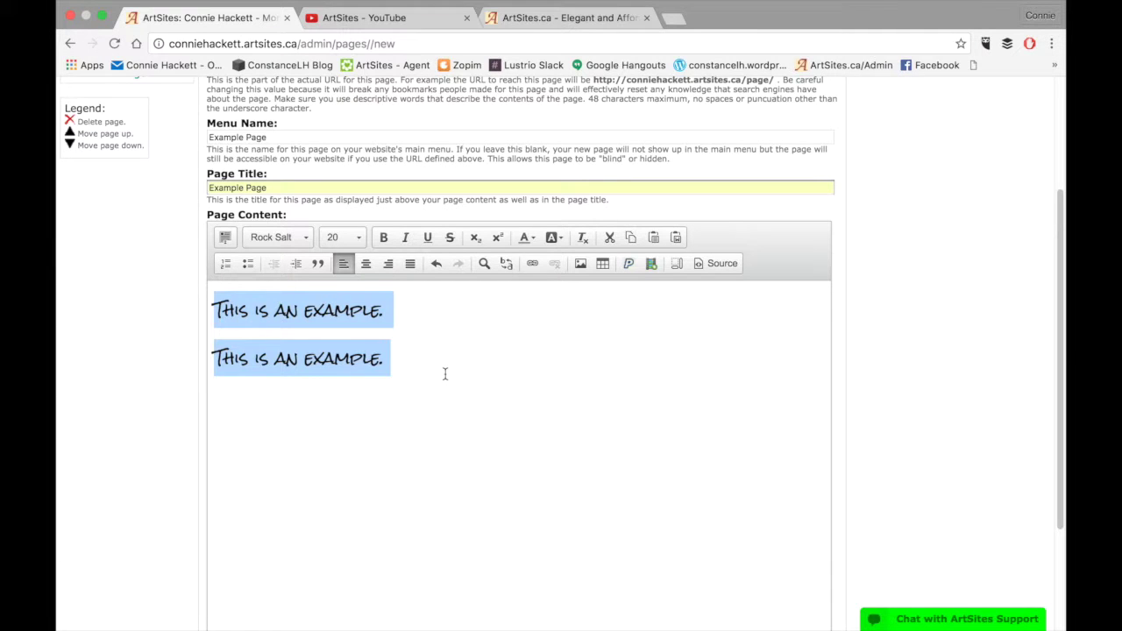
# Select the word 'example' on the second line and open its Link settings
pyautogui.click(444, 372)
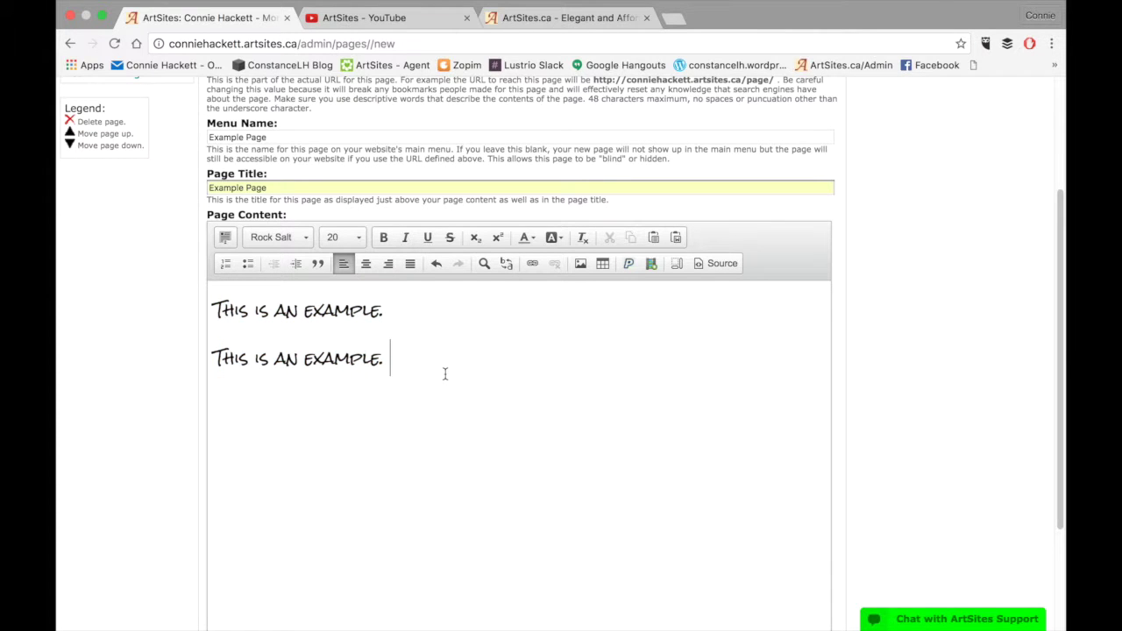
pyautogui.doubleClick(355, 363)
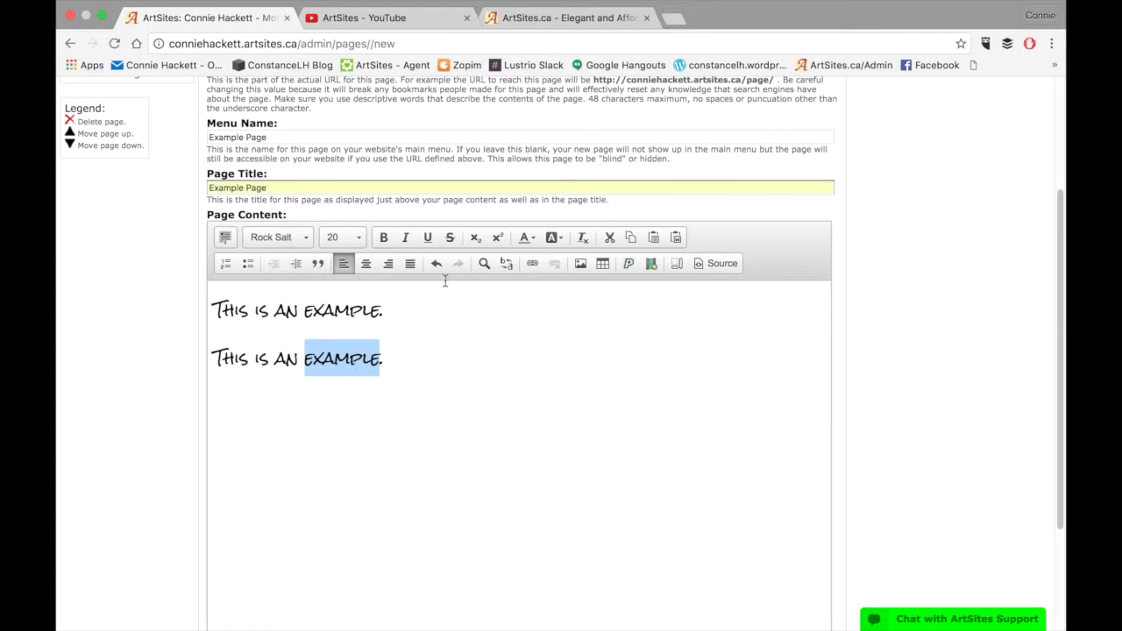
pyautogui.click(537, 263)
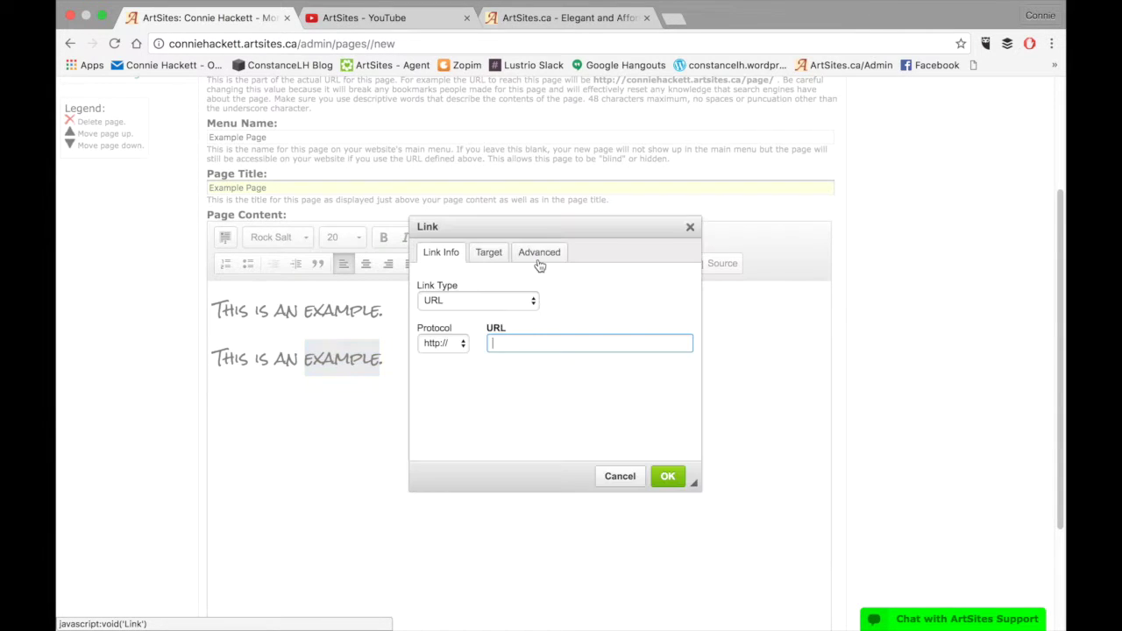
pyautogui.click(673, 18)
# Load artsites.ca in the new tab, copy its address, and return to the editor tab
pyautogui.write('qr1')
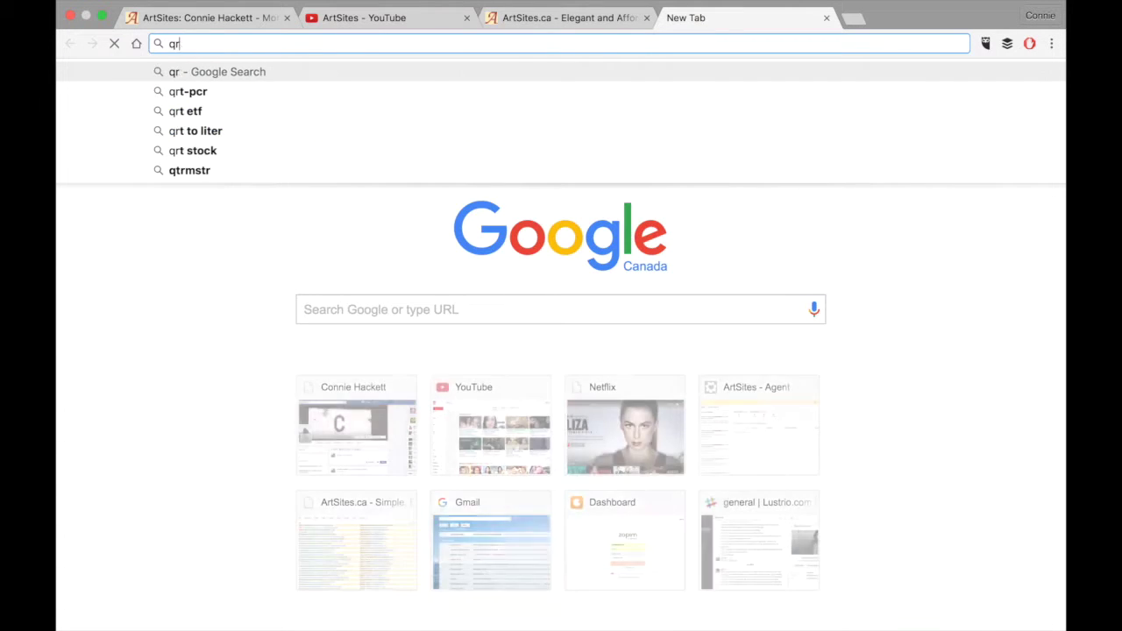
pyautogui.press('BackSpace')
pyautogui.press('BackSpace')
pyautogui.press('BackSpace')
pyautogui.write('as')
pyautogui.press('BackSpace')
pyautogui.write('r')
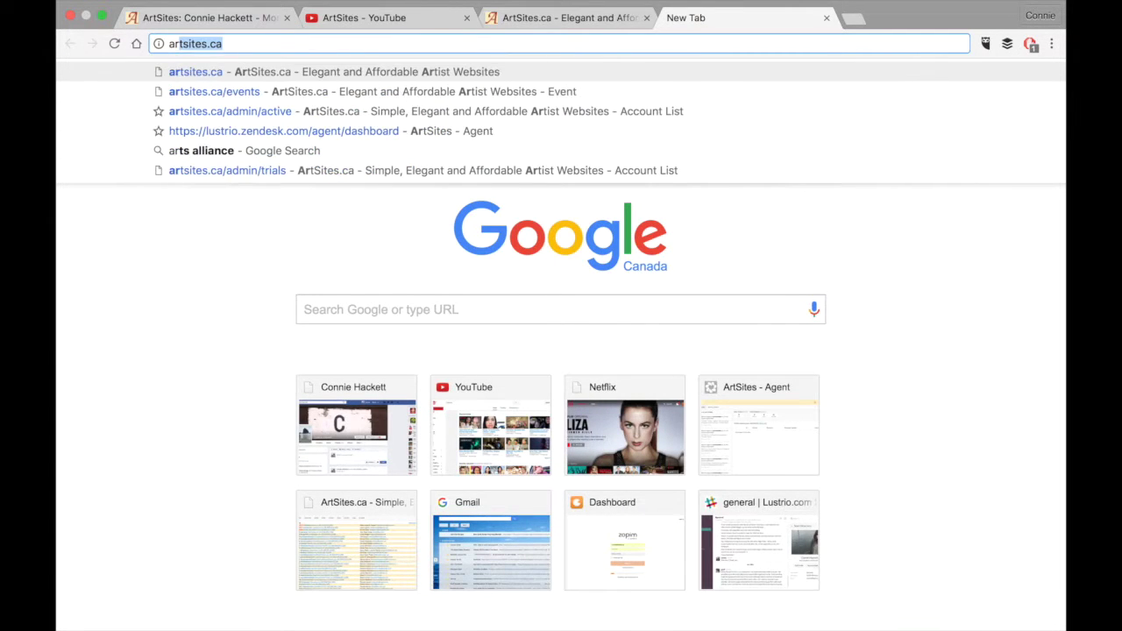
pyautogui.press('Return')
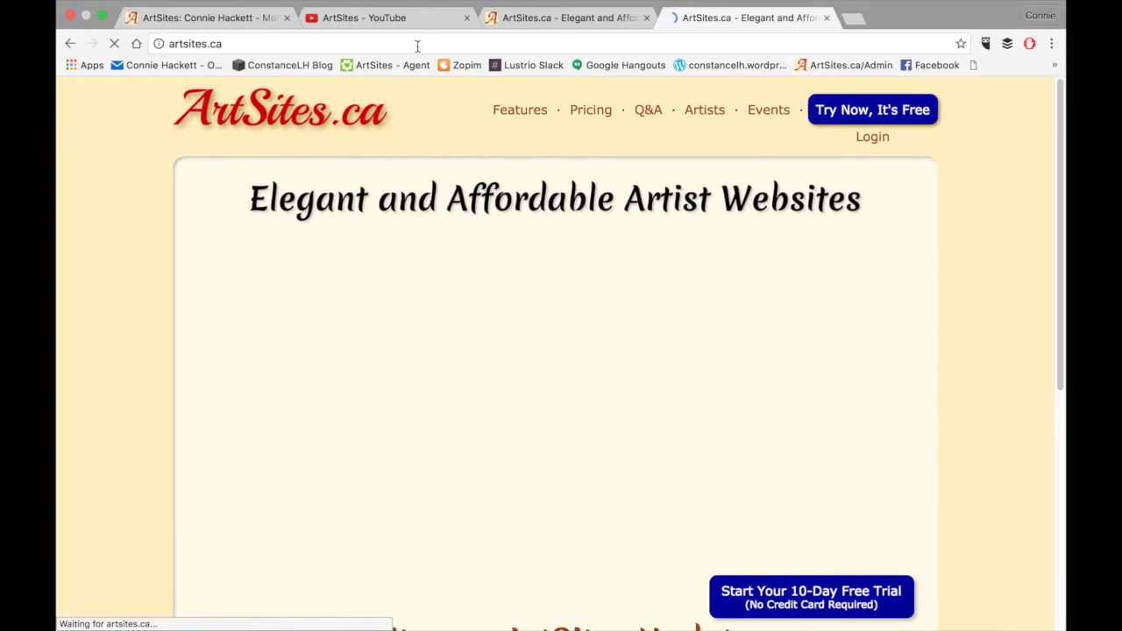
pyautogui.click(416, 45)
pyautogui.press('super+c')
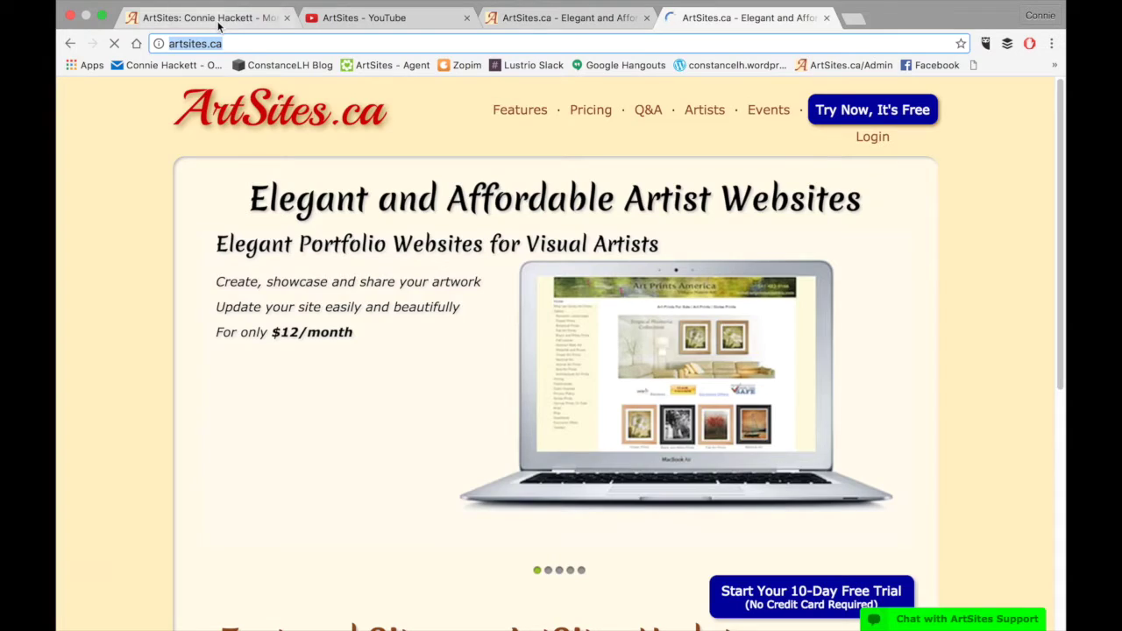
pyautogui.click(218, 19)
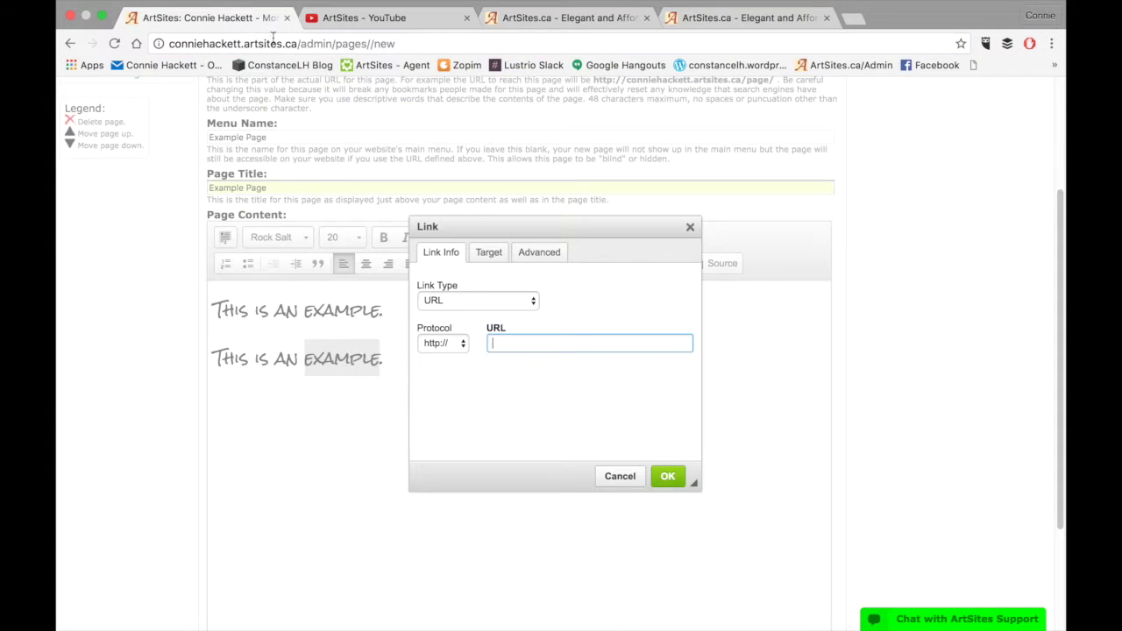
# Link 'example' to the pasted artsites.ca address, verify it, and add a new line below
pyautogui.rightClick(527, 341)
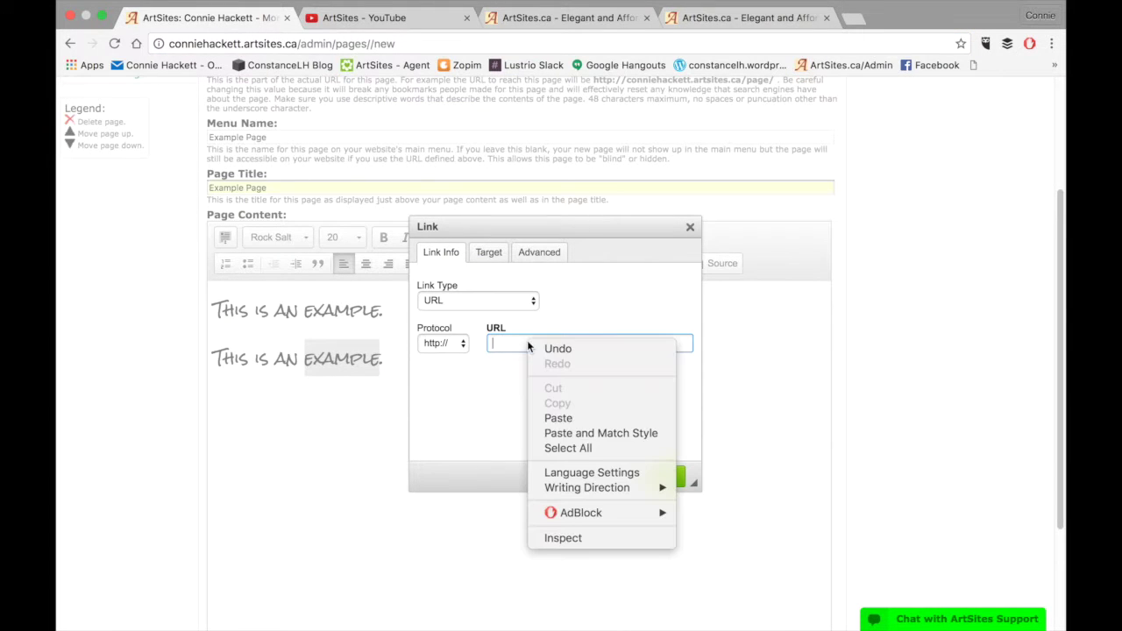
pyautogui.click(558, 418)
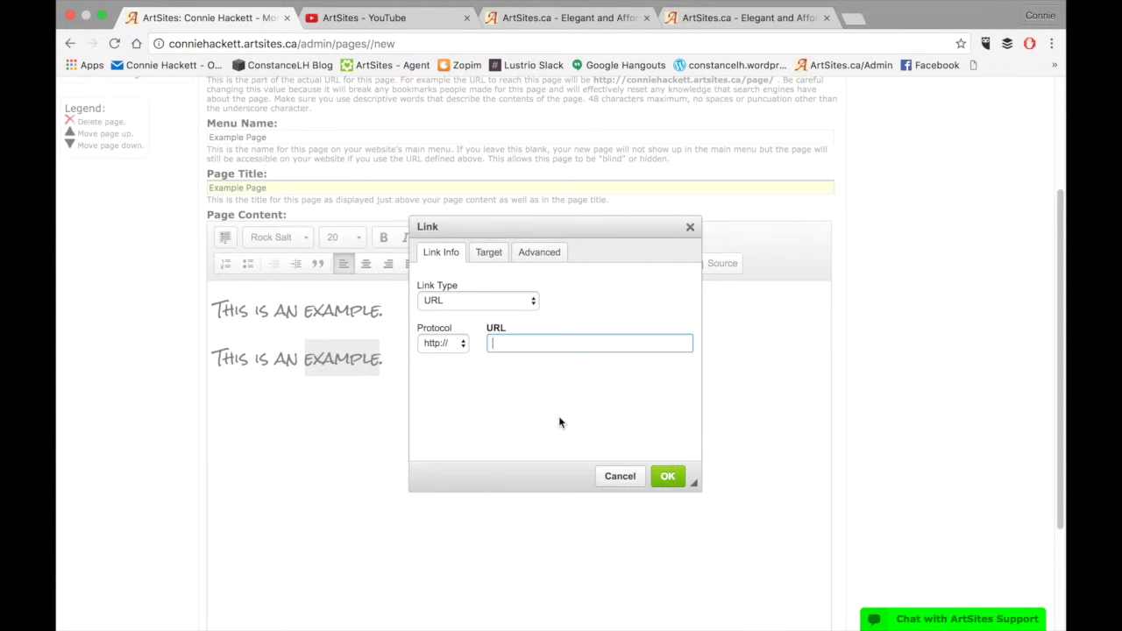
pyautogui.click(668, 478)
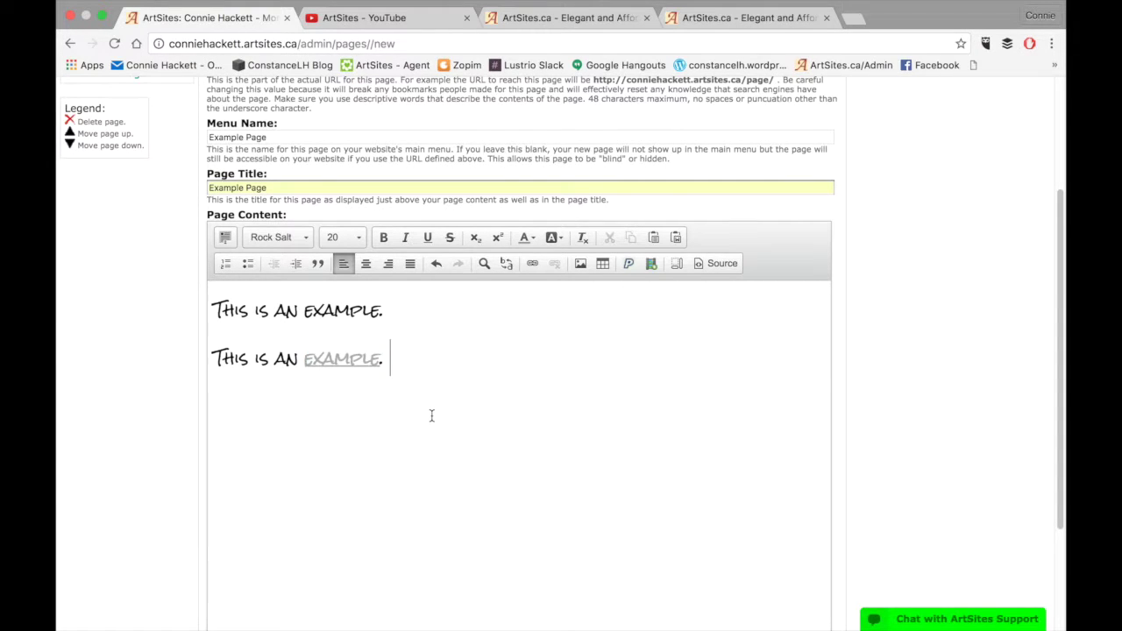
pyautogui.doubleClick(339, 360)
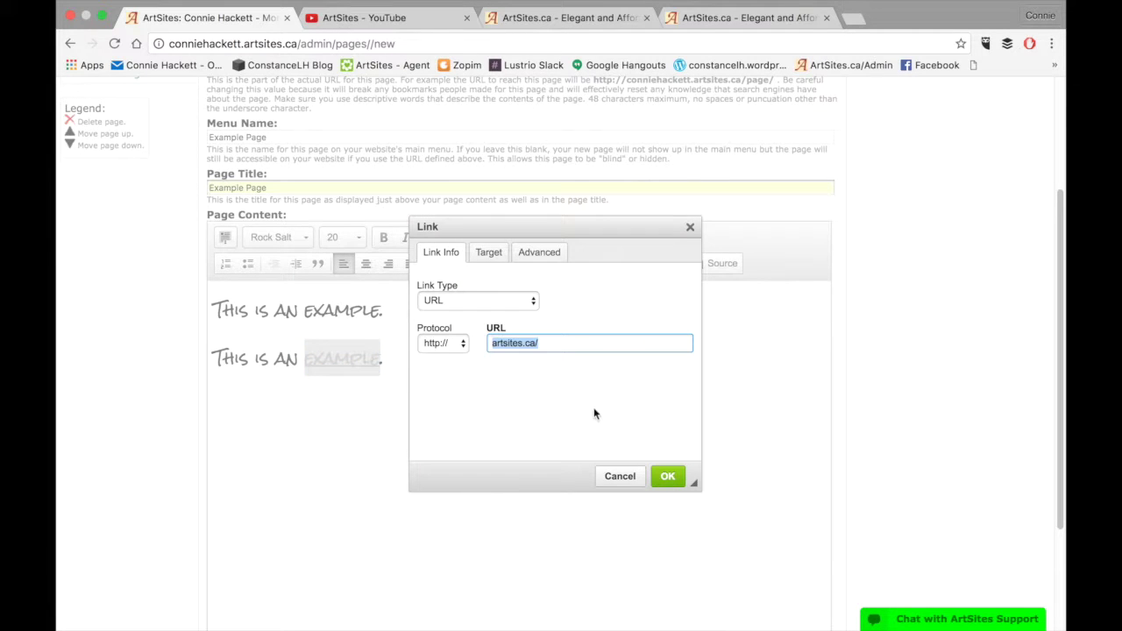
pyautogui.click(668, 476)
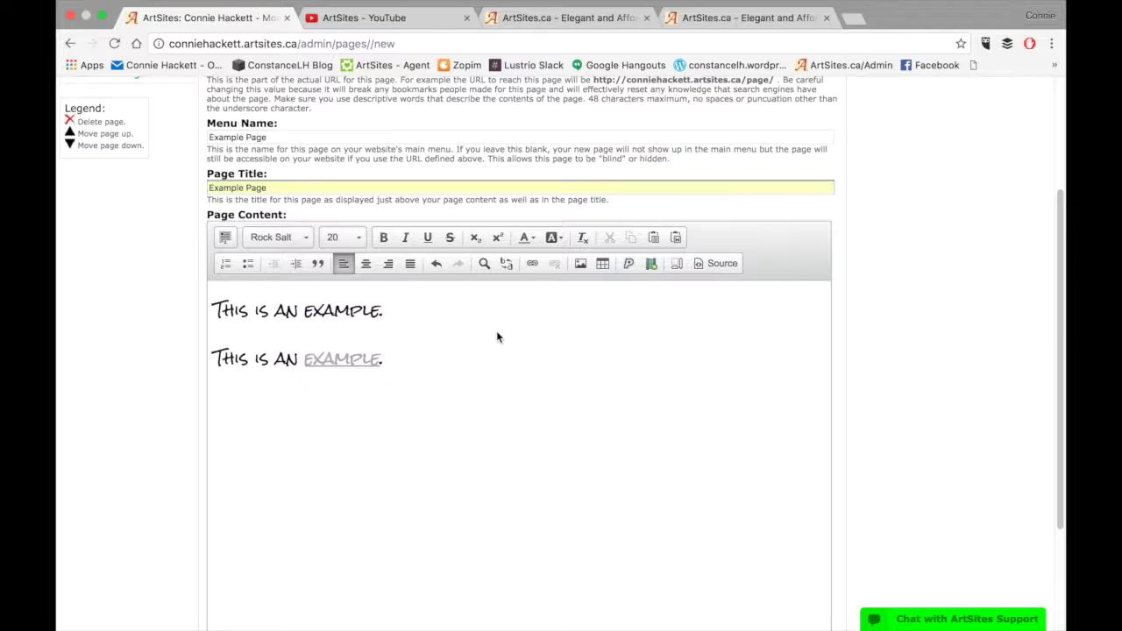
pyautogui.click(401, 367)
pyautogui.press('Return')
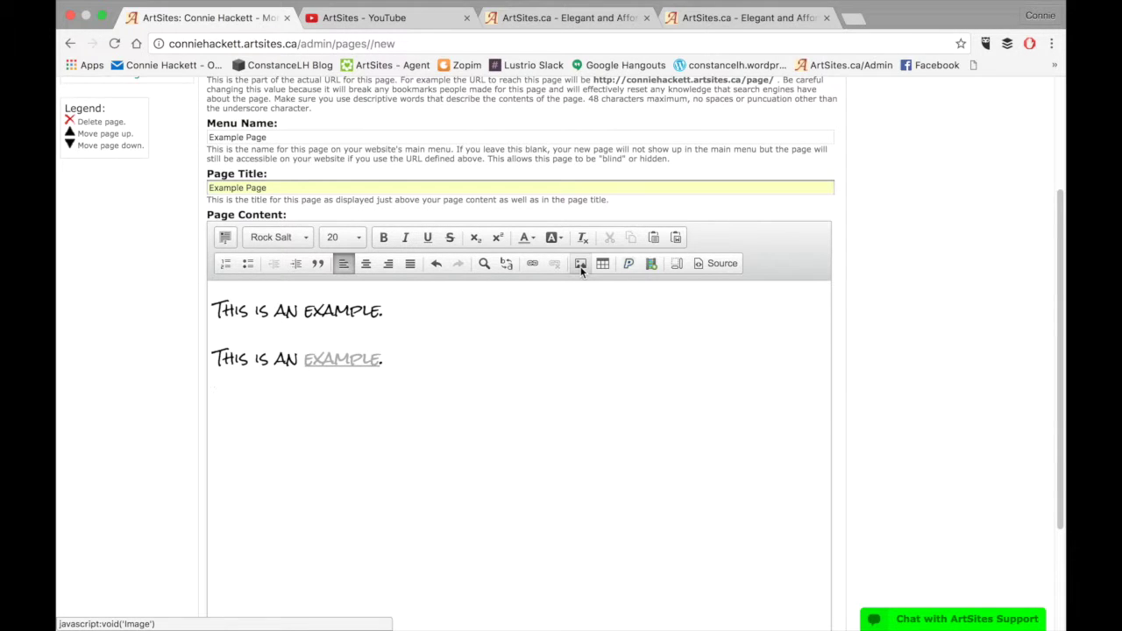
# Pick the PEYTO LAKE photo from the uploaded images for insertion
pyautogui.click(580, 264)
pyautogui.click(668, 246)
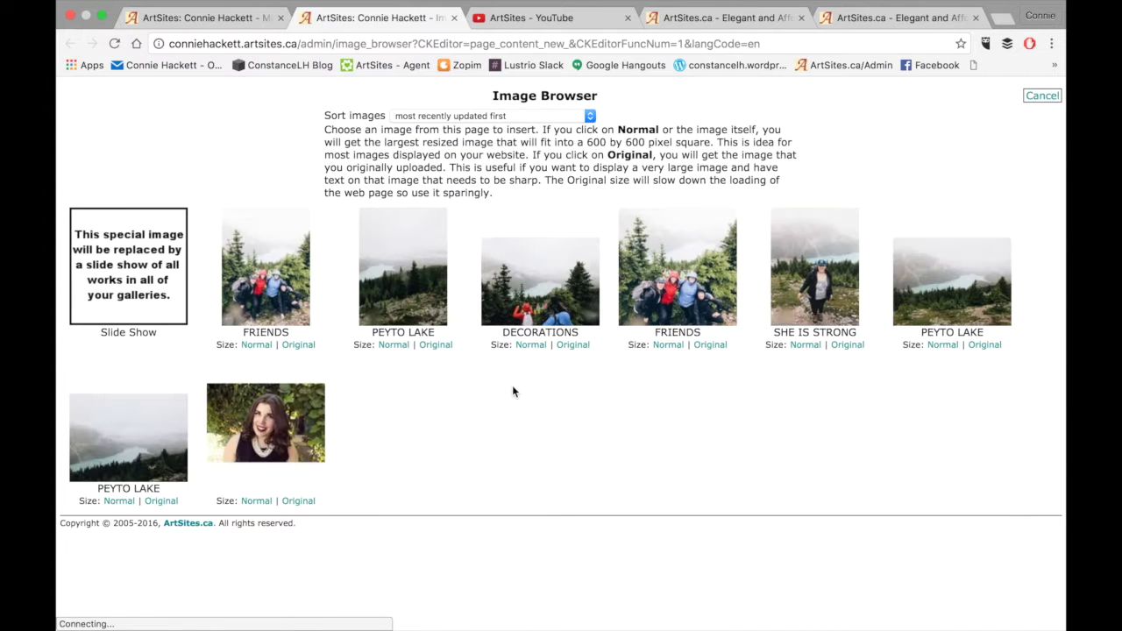
pyautogui.click(395, 303)
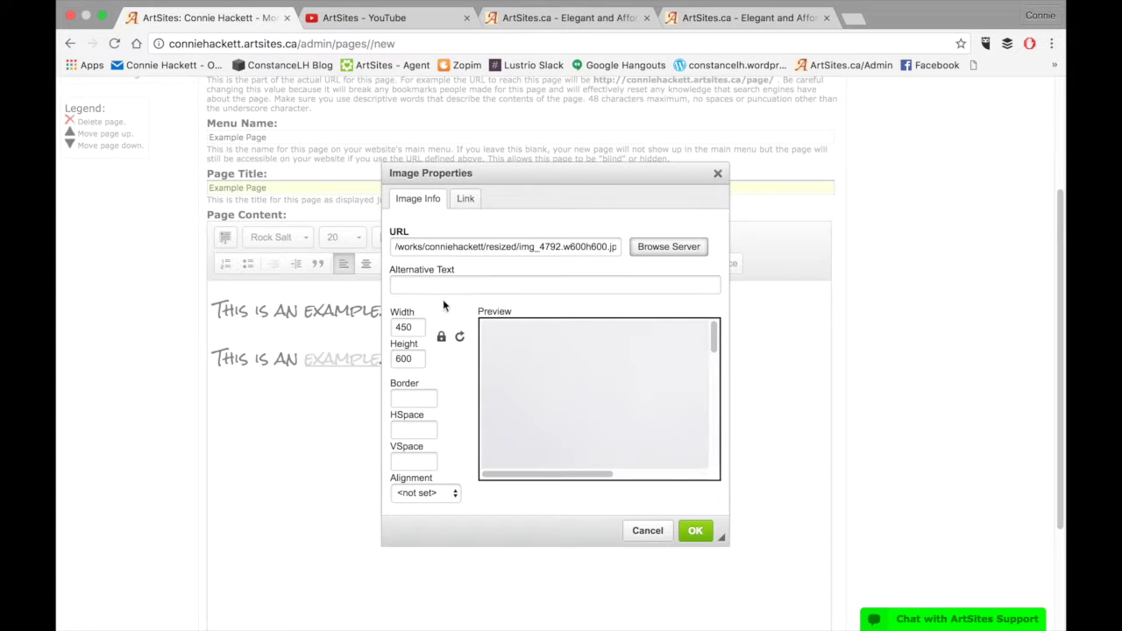
# Insert the photo at width 250 and center it on the page
pyautogui.click(406, 326)
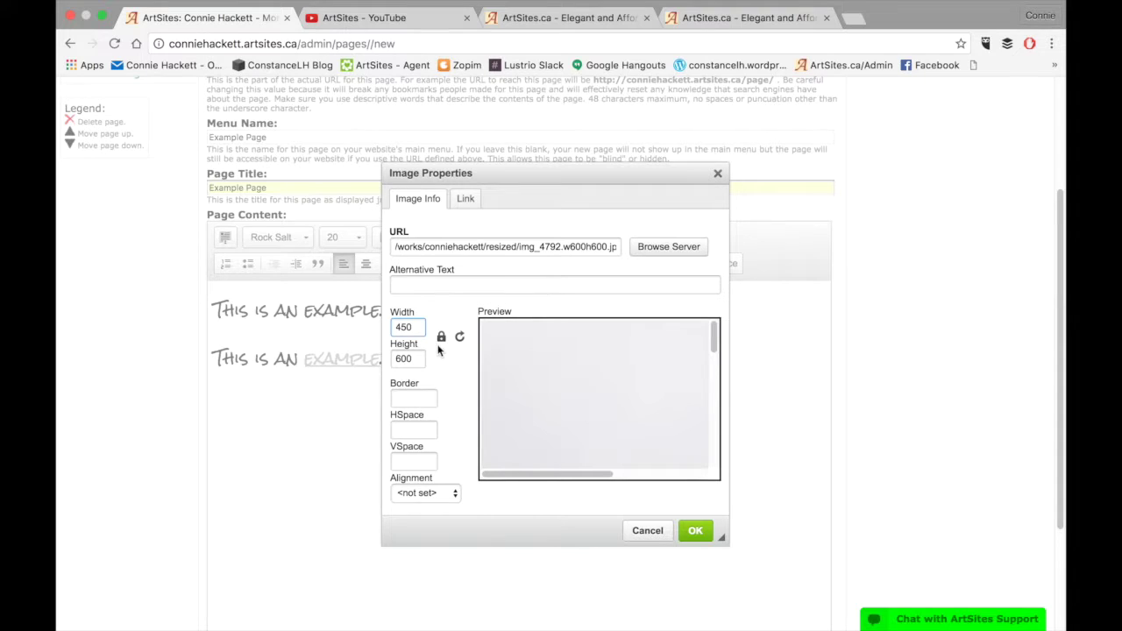
pyautogui.press('BackSpace')
pyautogui.press('BackSpace')
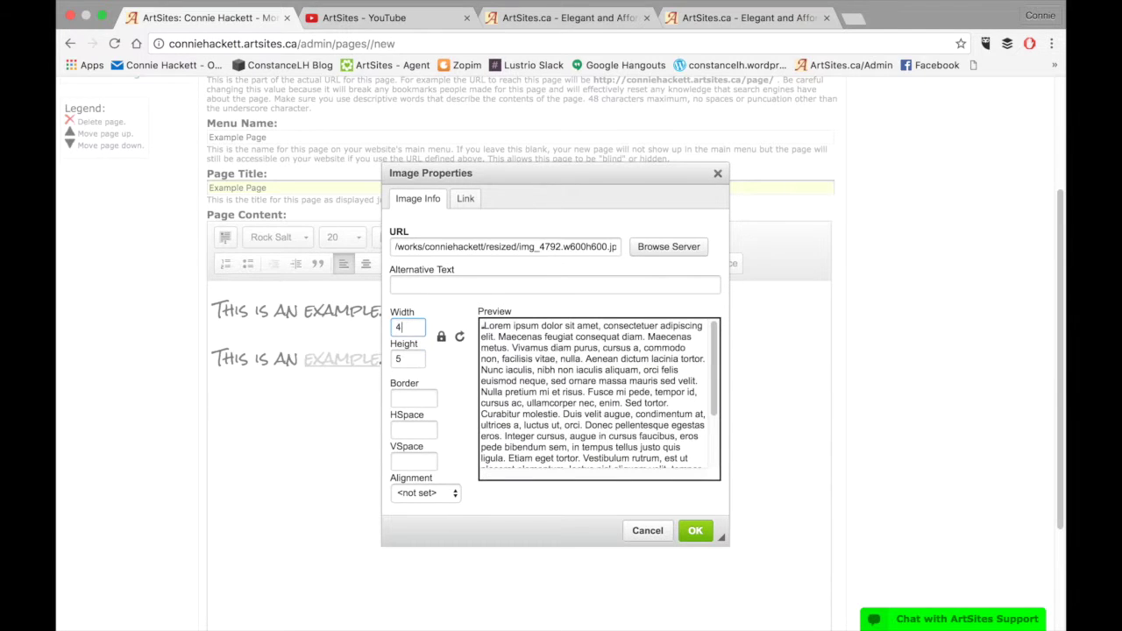
pyautogui.write('3')
pyautogui.press('BackSpace')
pyautogui.write('300')
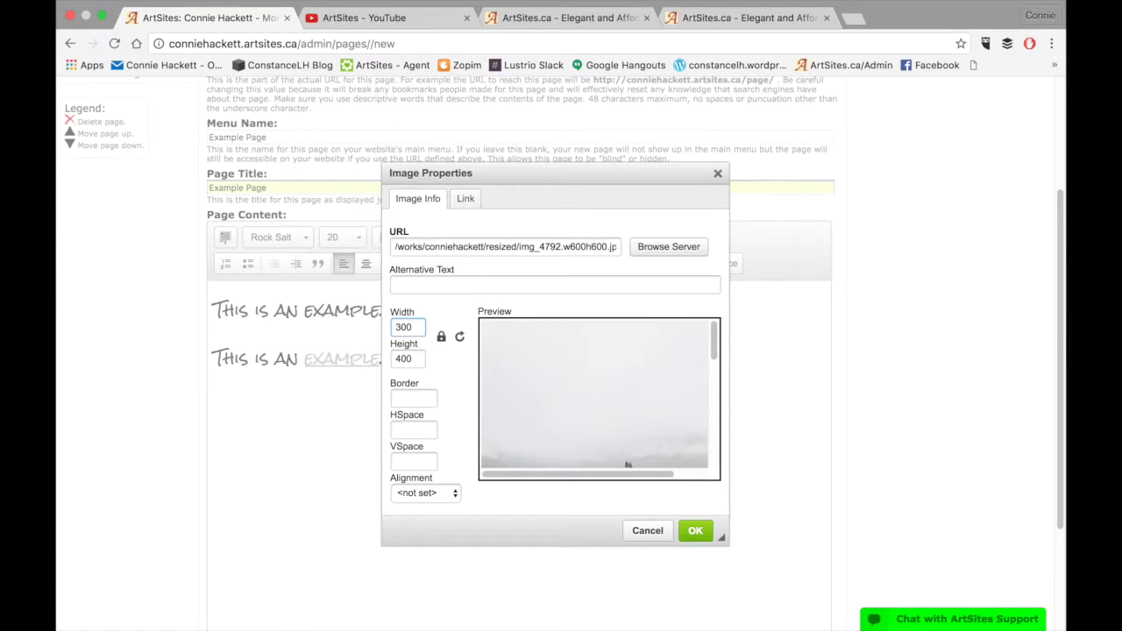
pyautogui.press('BackSpace')
pyautogui.press('BackSpace')
pyautogui.press('BackSpace')
pyautogui.write('250')
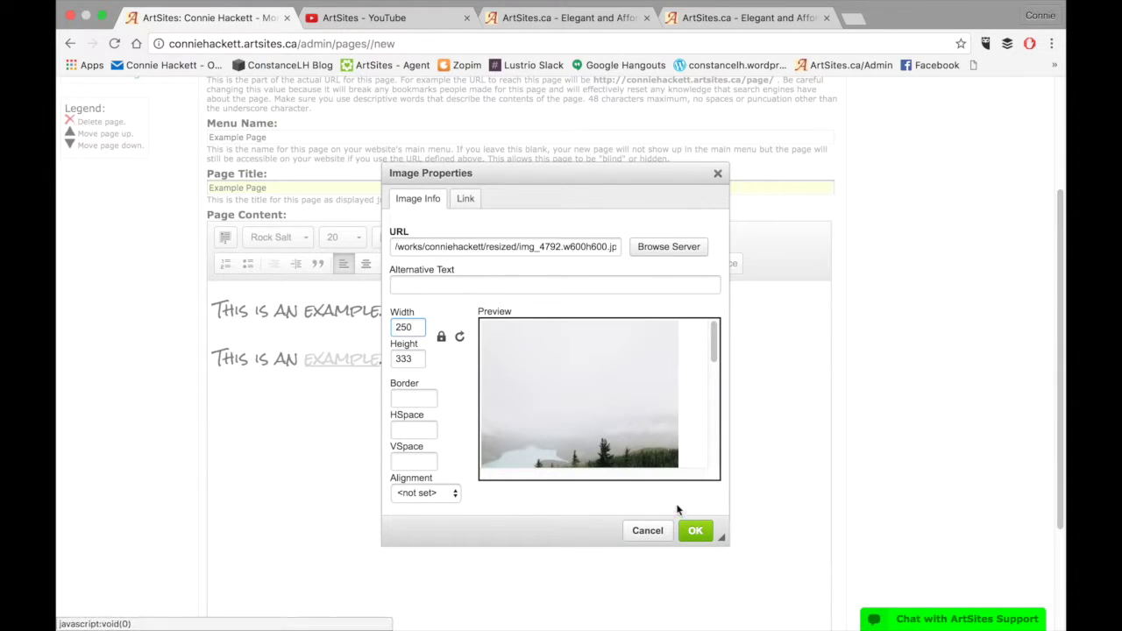
pyautogui.click(694, 529)
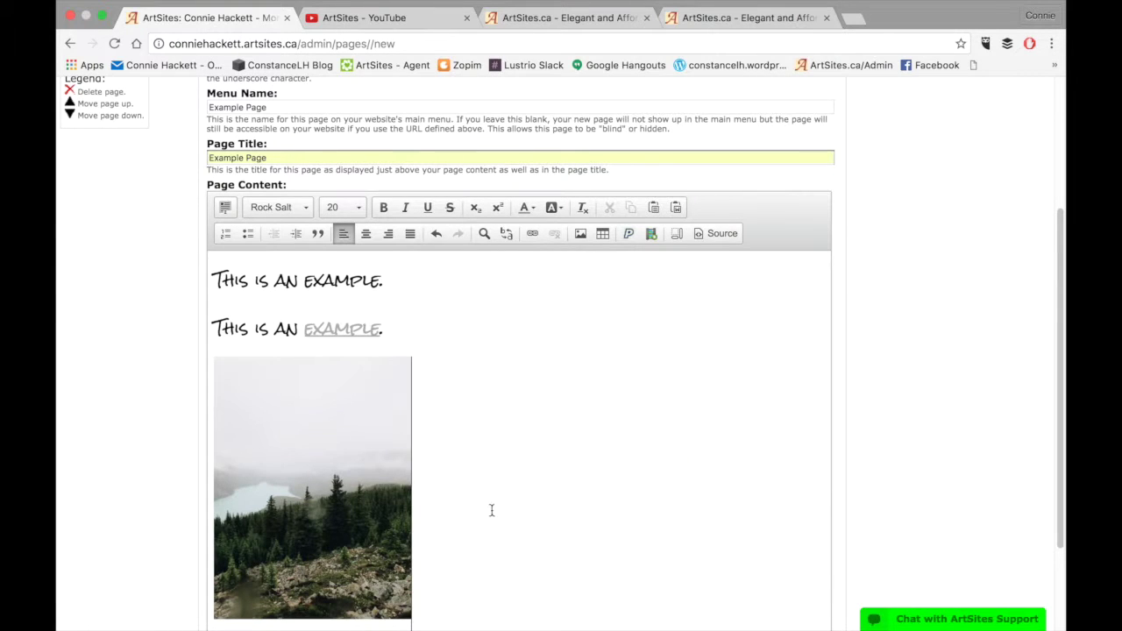
pyautogui.click(367, 233)
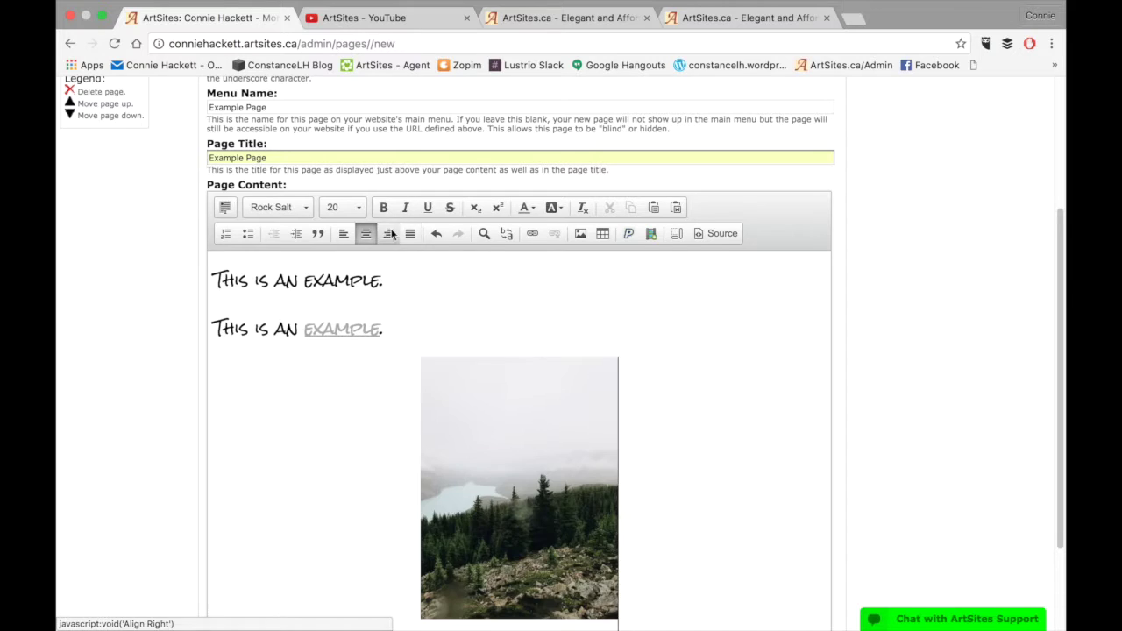
pyautogui.click(388, 234)
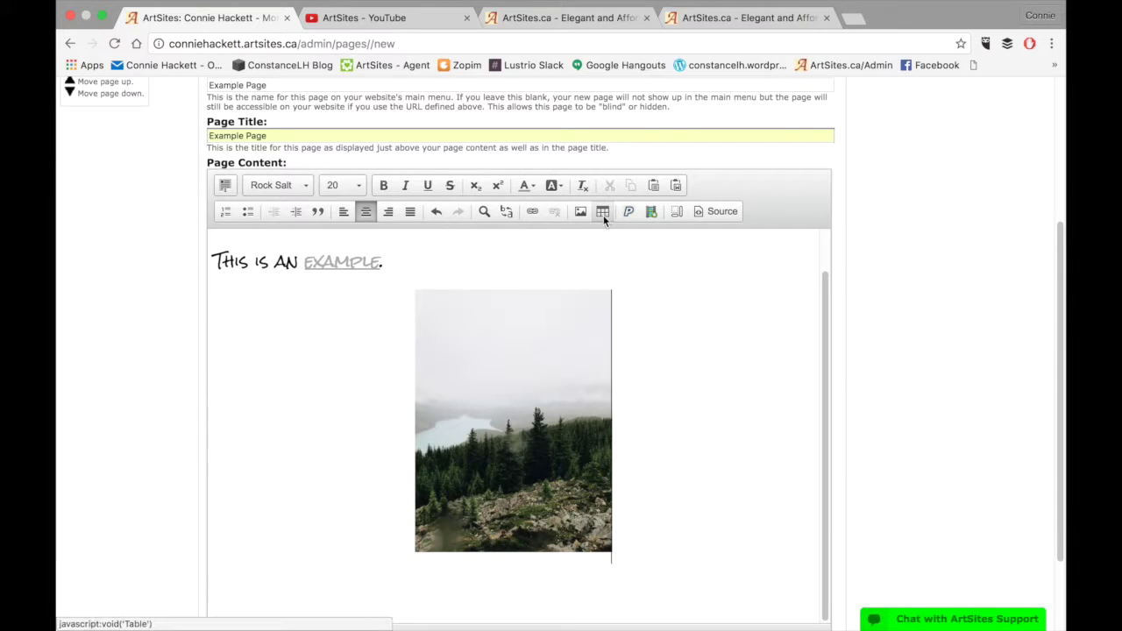
# Insert a 5-row, 6-column table on a new line below the photo
pyautogui.press('Return')
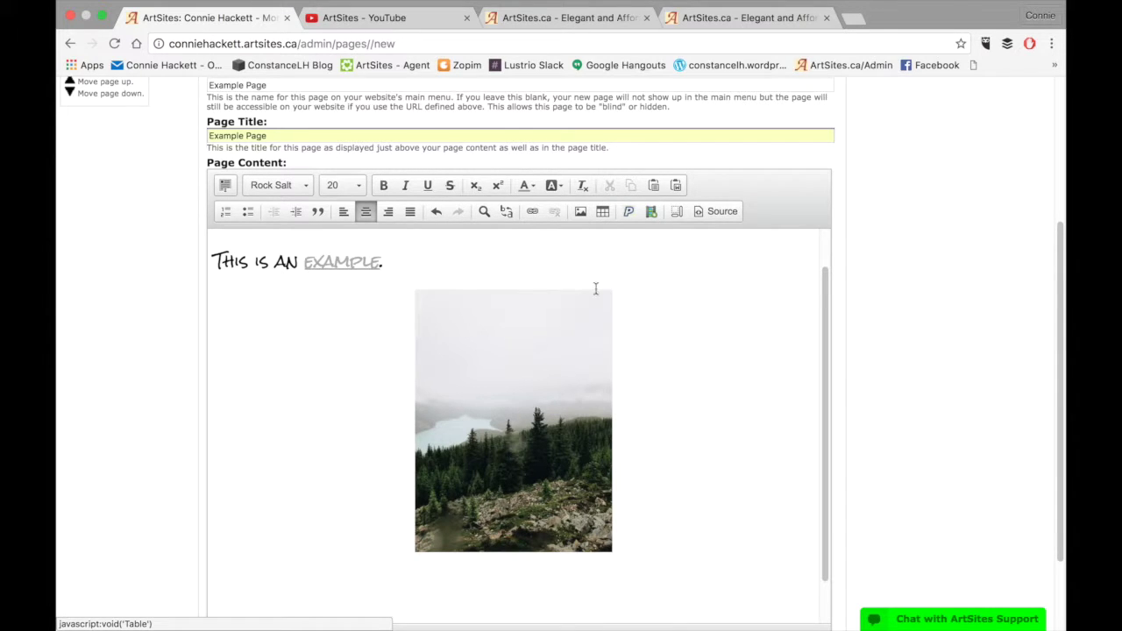
pyautogui.scroll(-3, 581, 421)
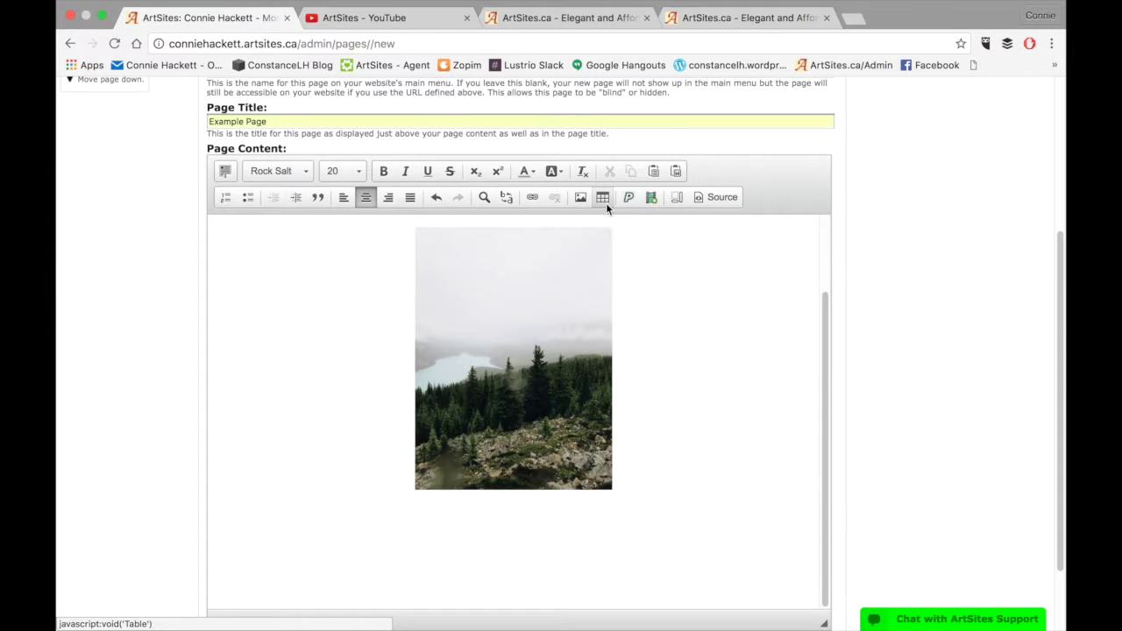
pyautogui.click(603, 197)
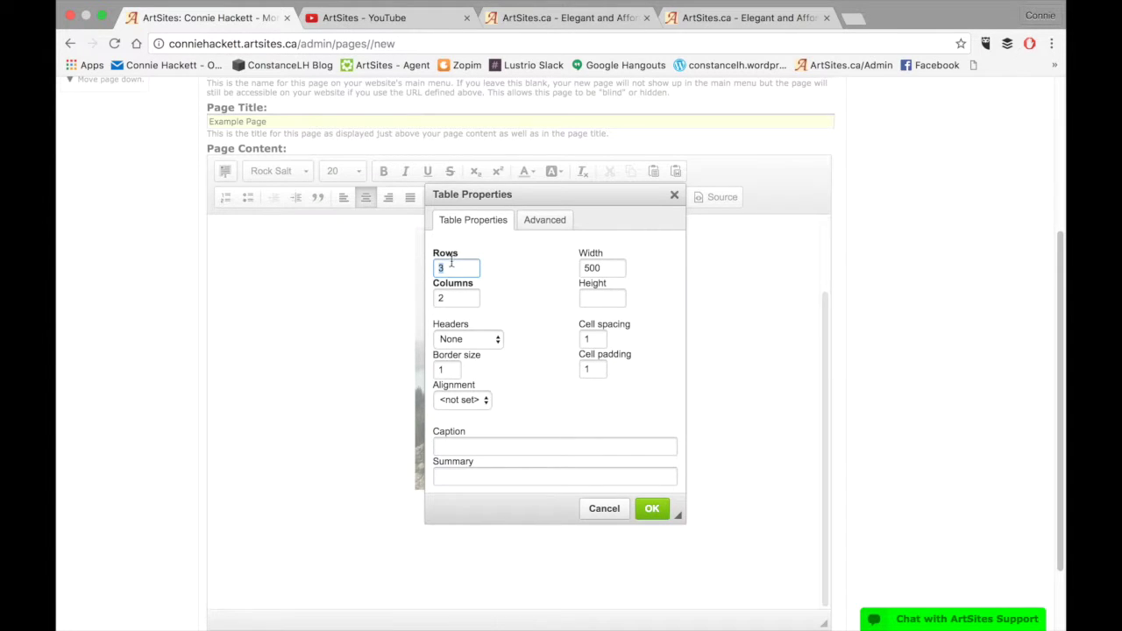
pyautogui.write('5')
pyautogui.click(455, 298)
pyautogui.press('BackSpace')
pyautogui.click(654, 510)
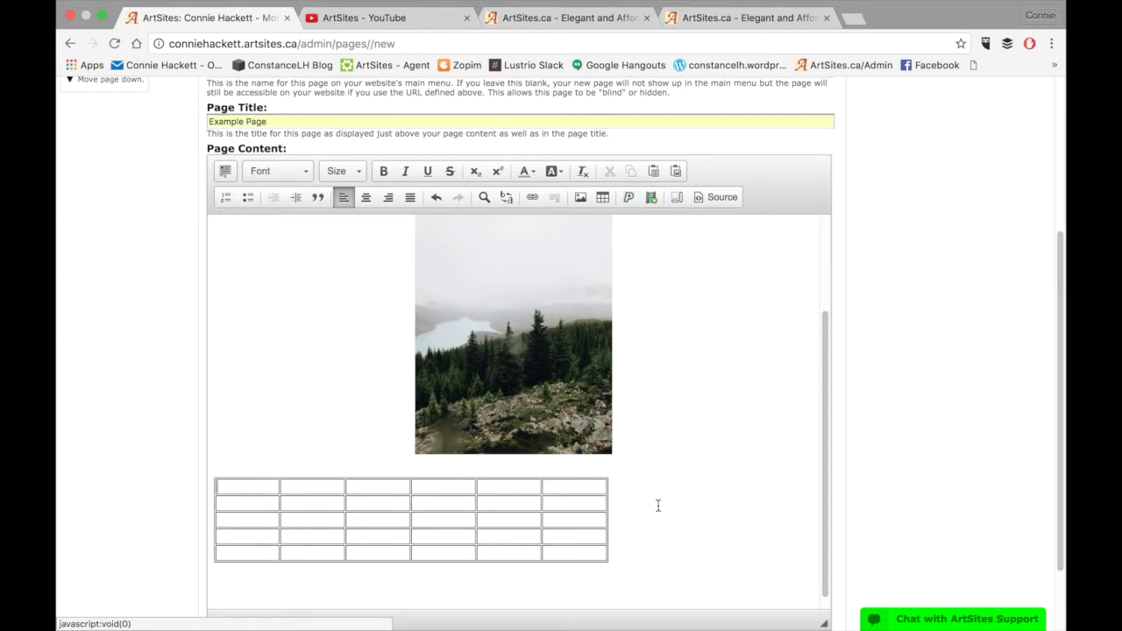
# Fill the table's first row with This, Is An, Example, !, !
pyautogui.click(254, 493)
pyautogui.write('This')
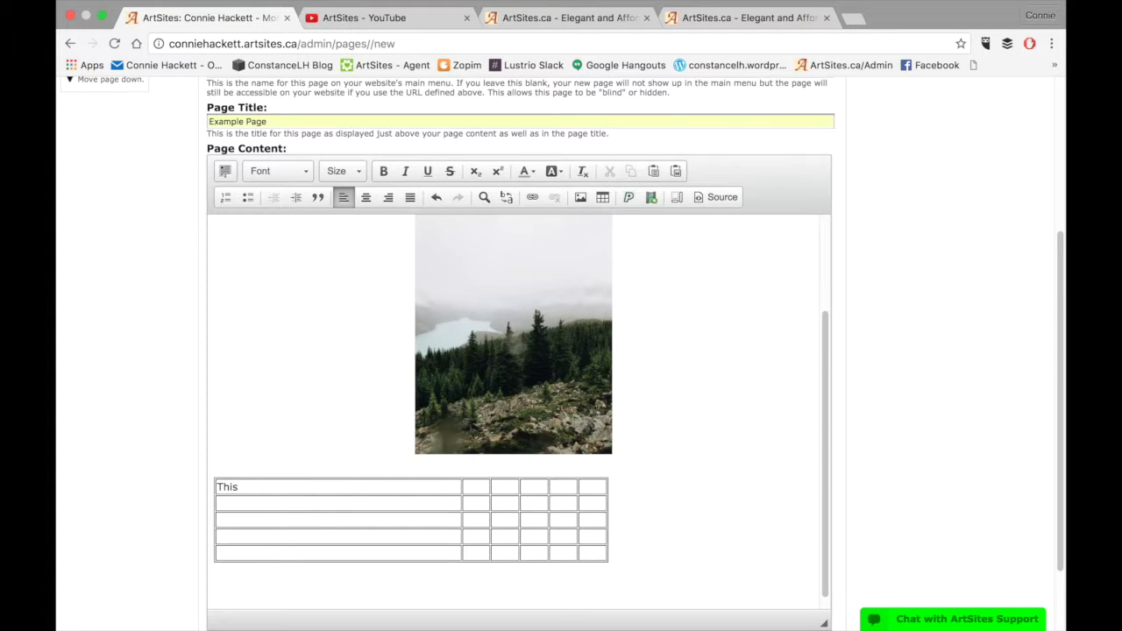
pyautogui.press('Tab')
pyautogui.write('Is ')
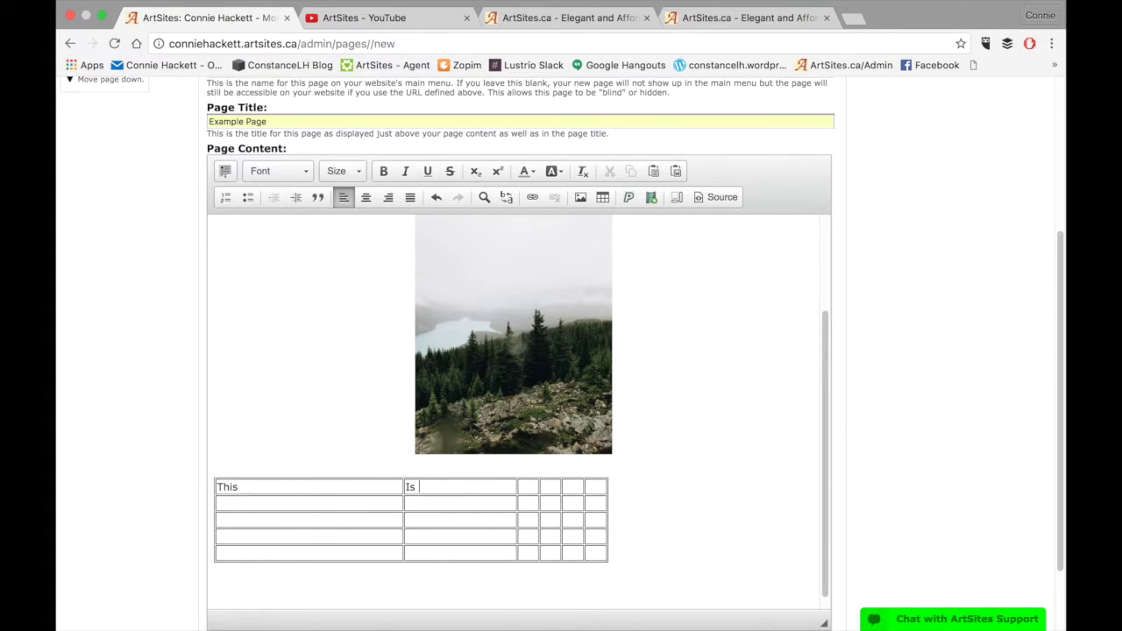
pyautogui.write('An')
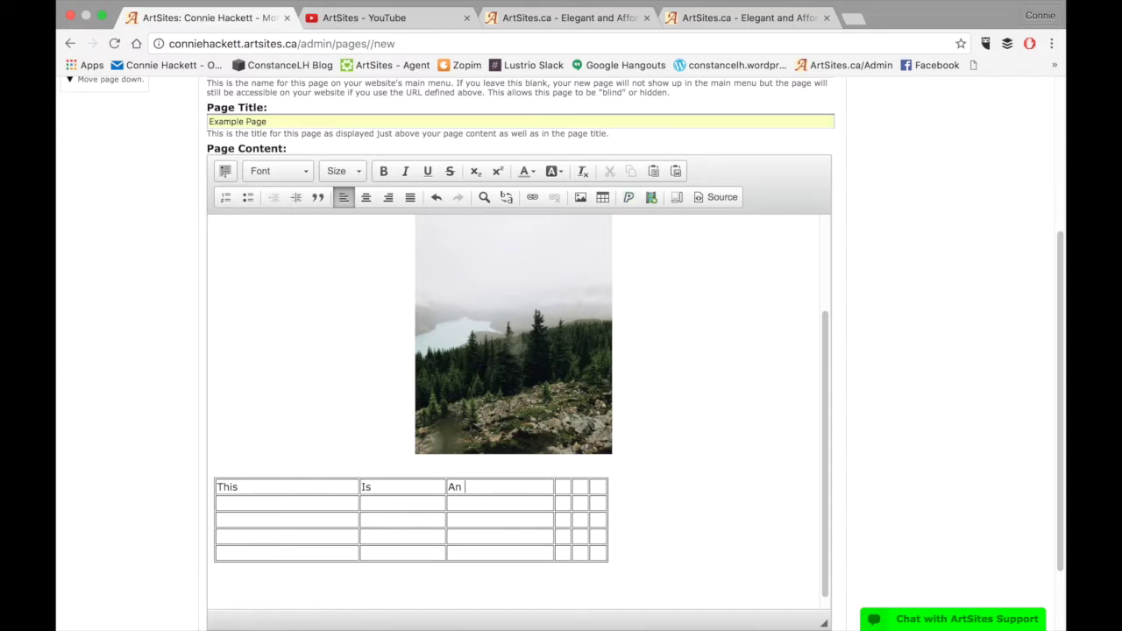
pyautogui.press('Tab')
pyautogui.write('Example')
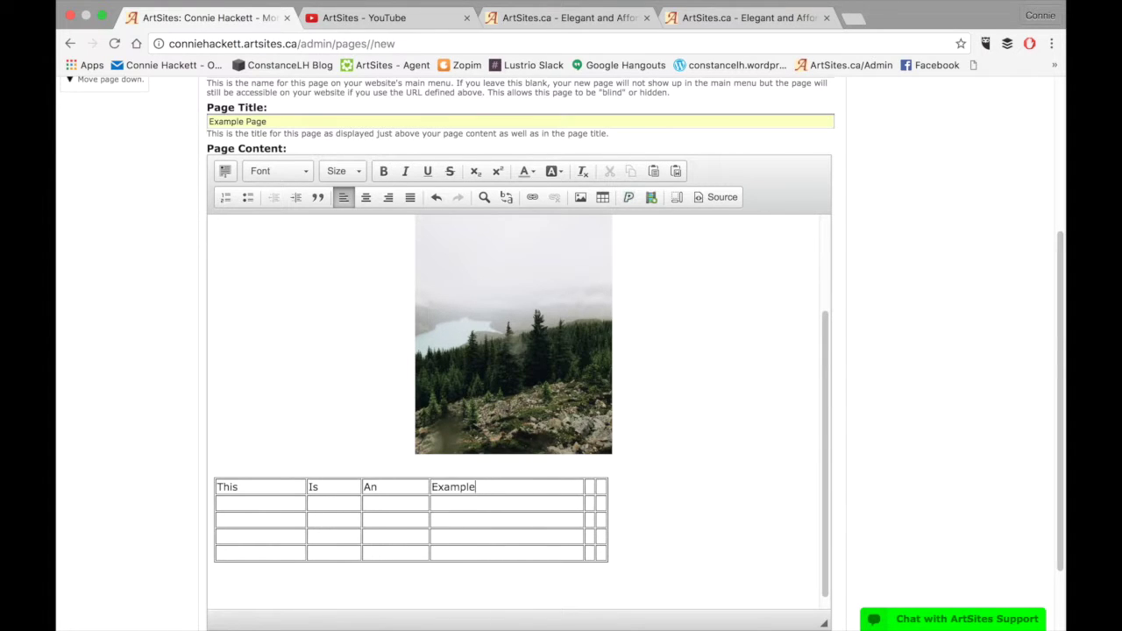
pyautogui.press('Tab')
pyautogui.write('!')
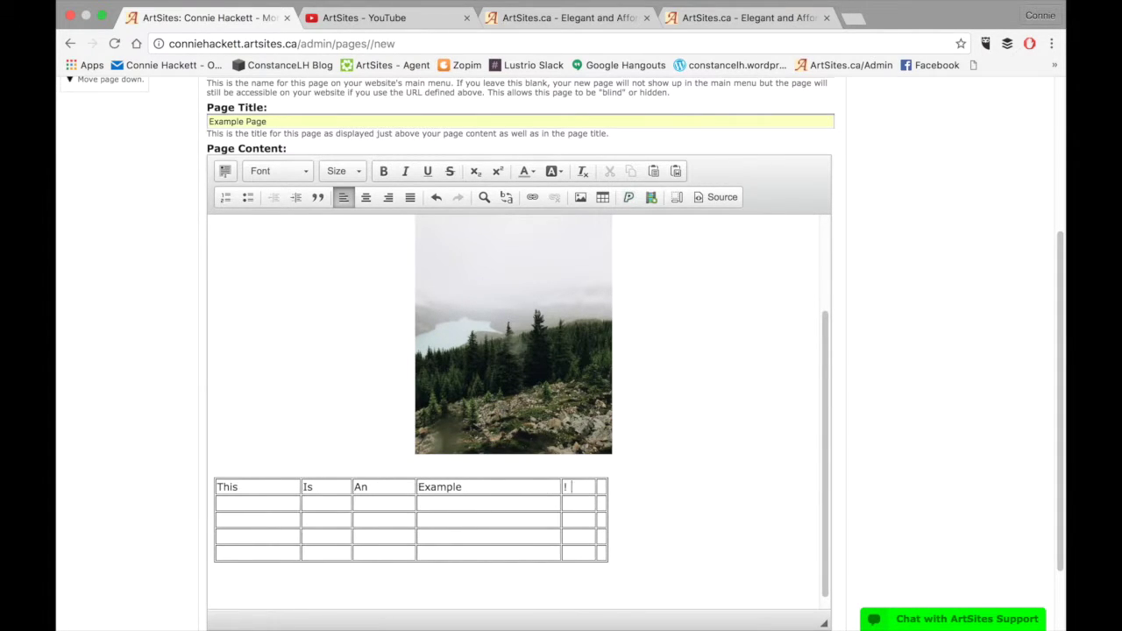
pyautogui.press('Tab')
pyautogui.write('!')
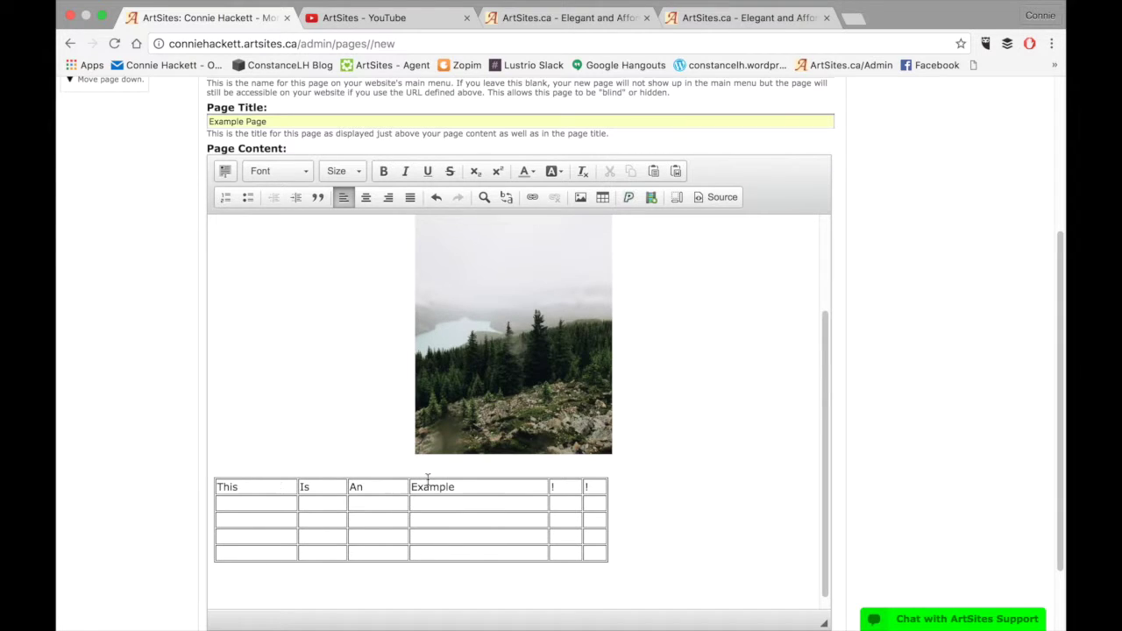
pyautogui.click(643, 530)
# Start a PayPal button with the seller's e-mail, $5.00 in Canadian Dollars, description Photo
pyautogui.scroll(-3, 675, 562)
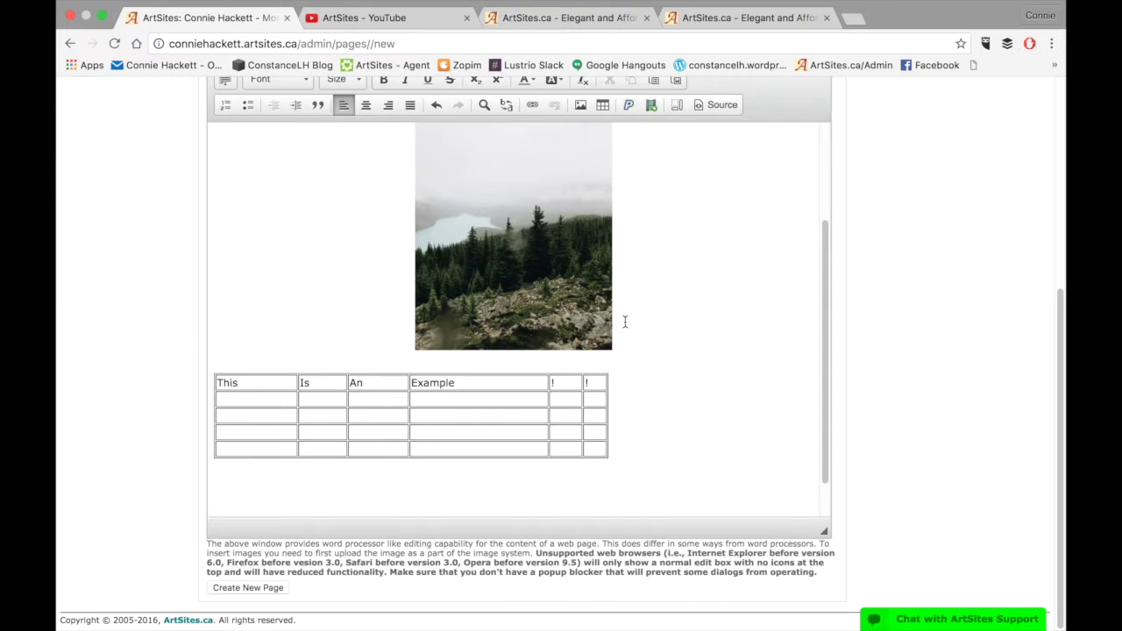
pyautogui.click(627, 105)
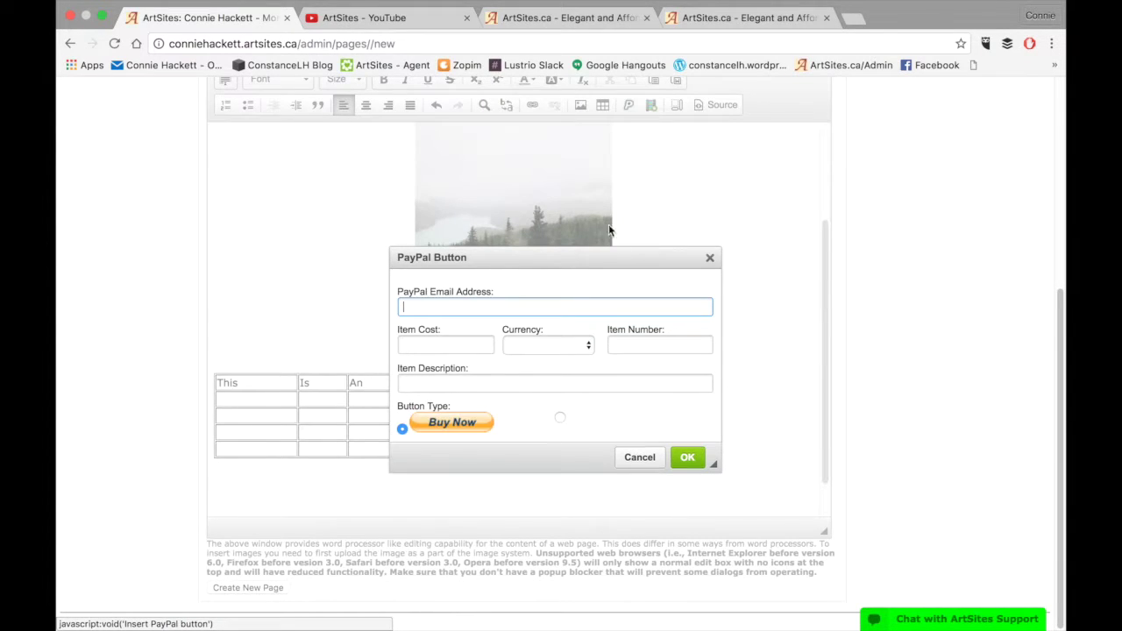
pyautogui.click(445, 345)
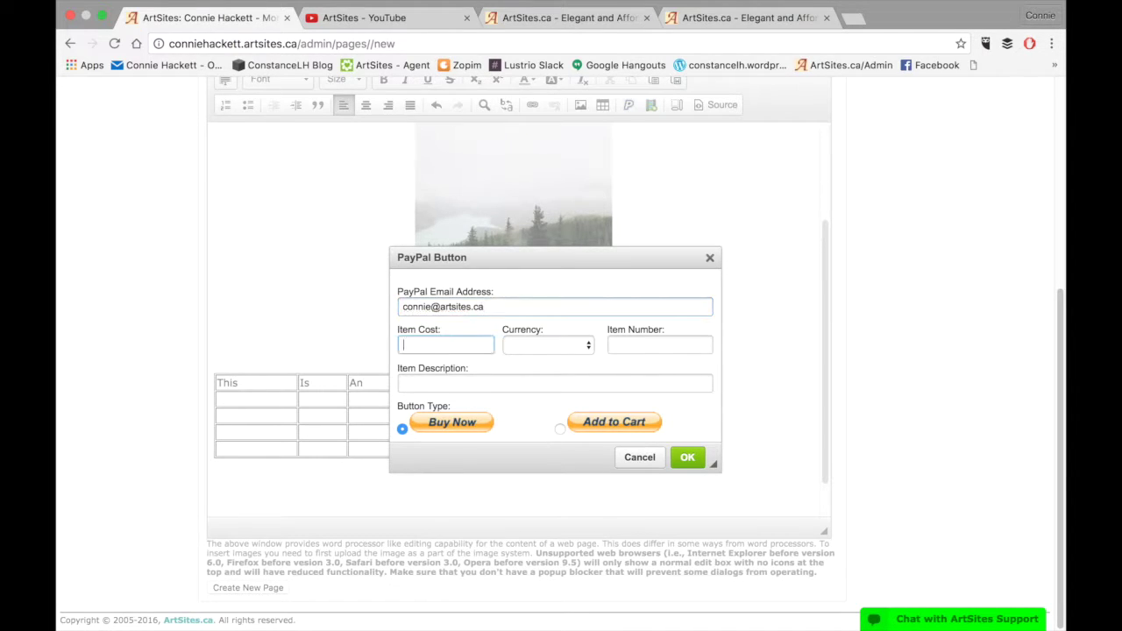
pyautogui.write('$5.00')
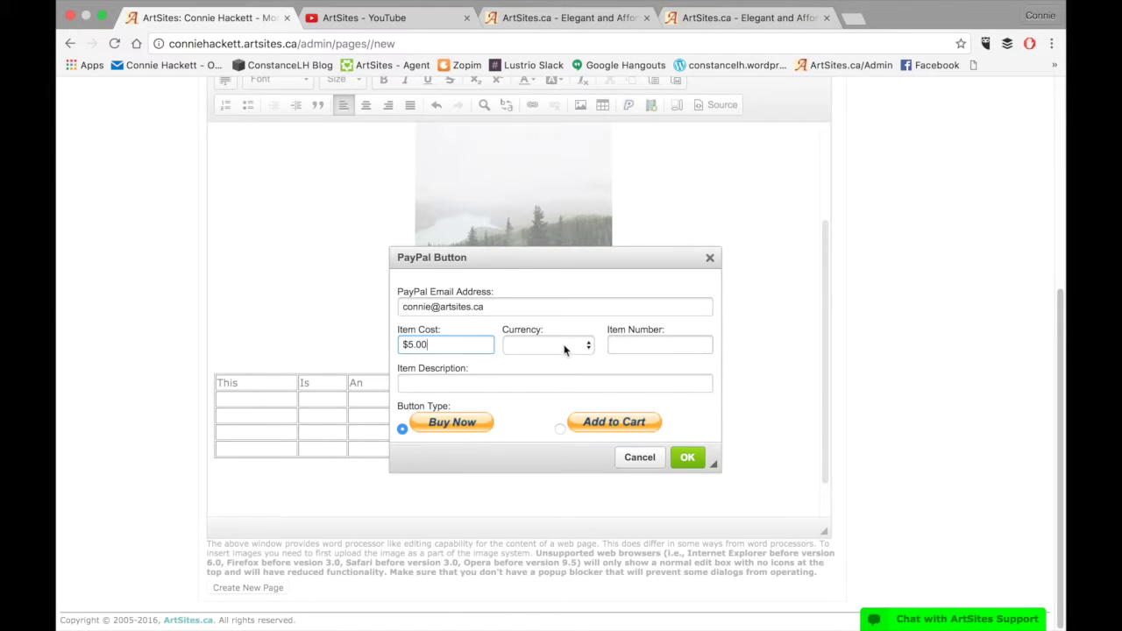
pyautogui.click(561, 346)
pyautogui.click(561, 355)
pyautogui.click(512, 379)
pyautogui.write('Photo')
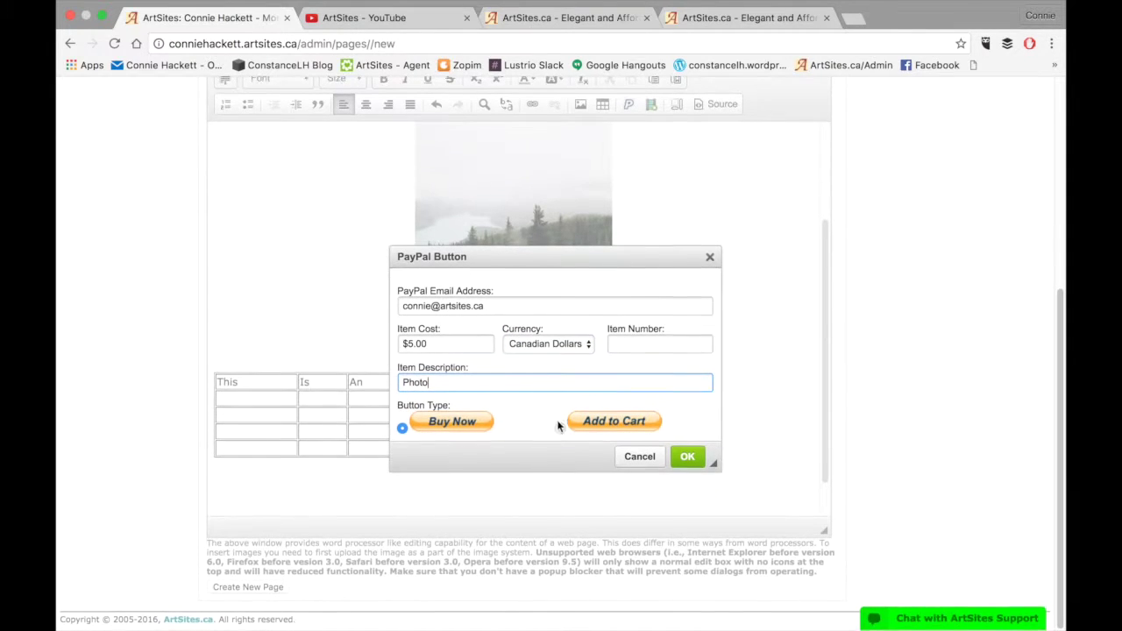
# Keep the Buy Now button type, add item number 1, and insert the button
pyautogui.click(560, 428)
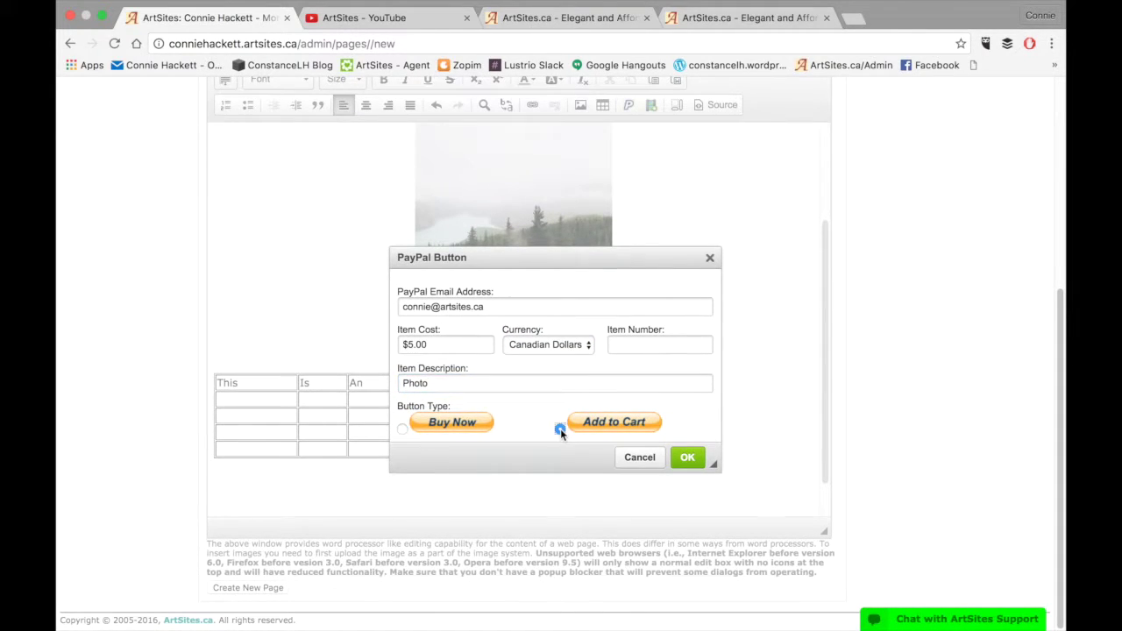
pyautogui.click(400, 429)
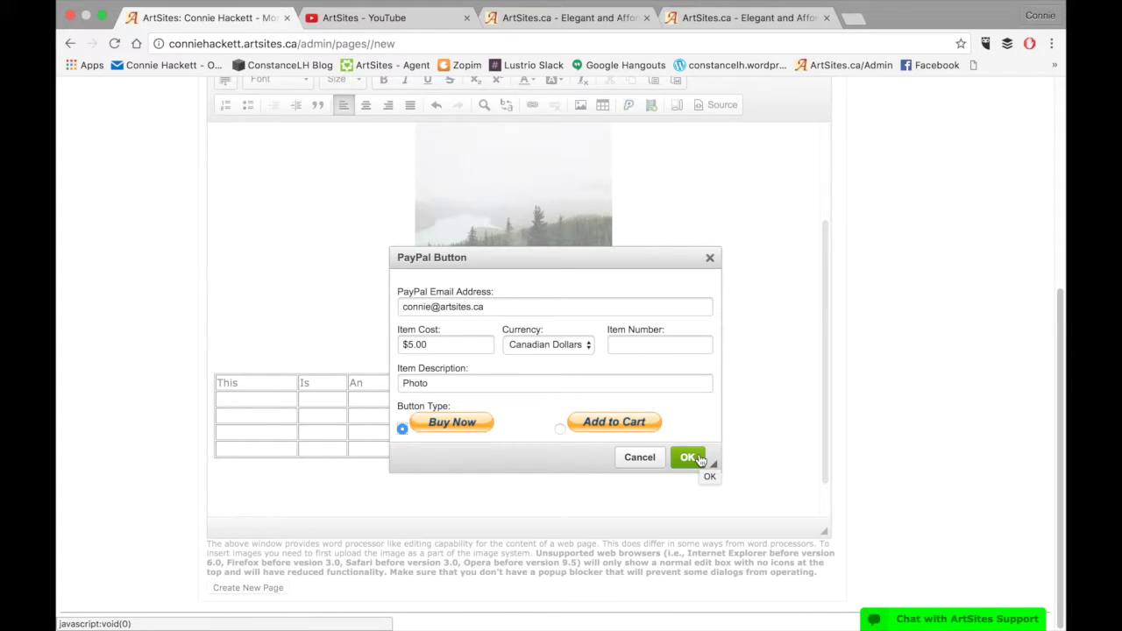
pyautogui.click(701, 460)
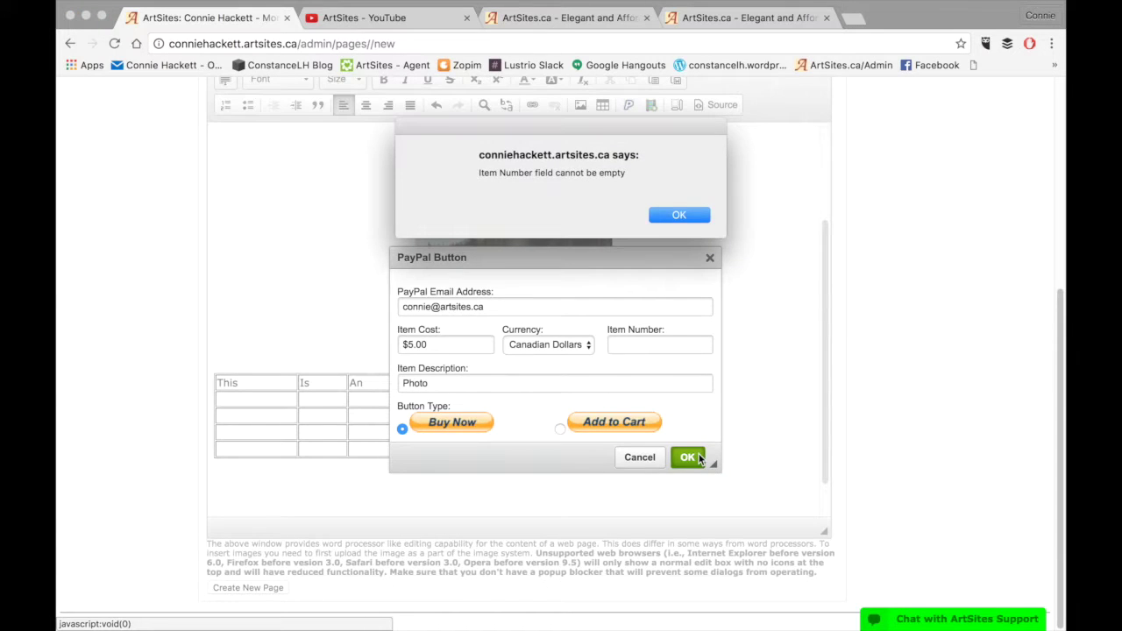
pyautogui.click(699, 219)
pyautogui.write('1')
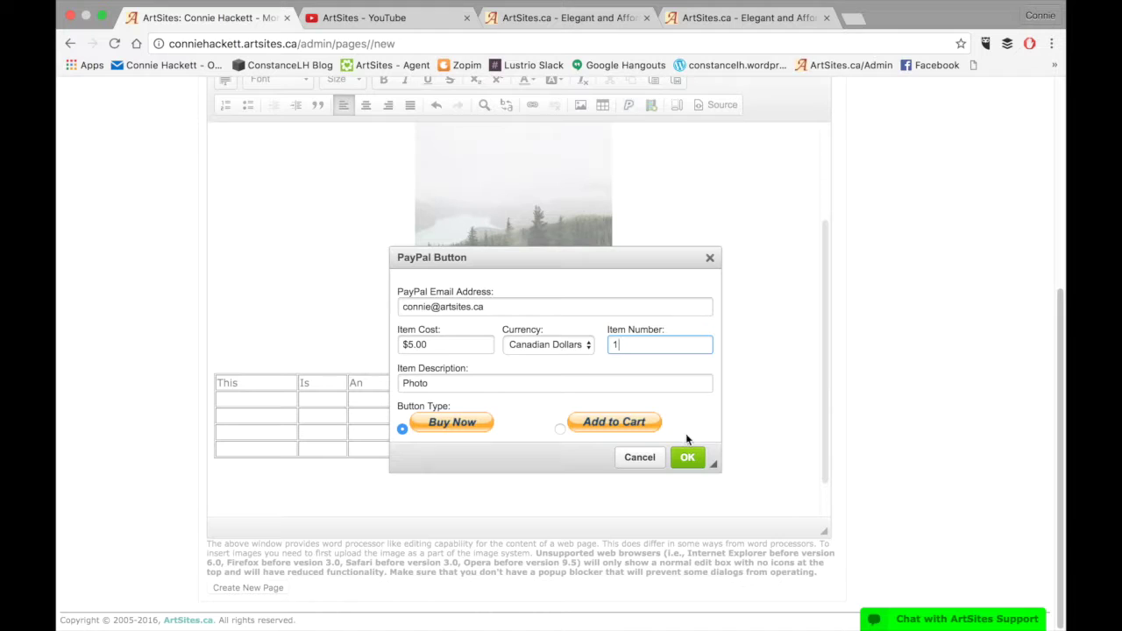
pyautogui.click(688, 458)
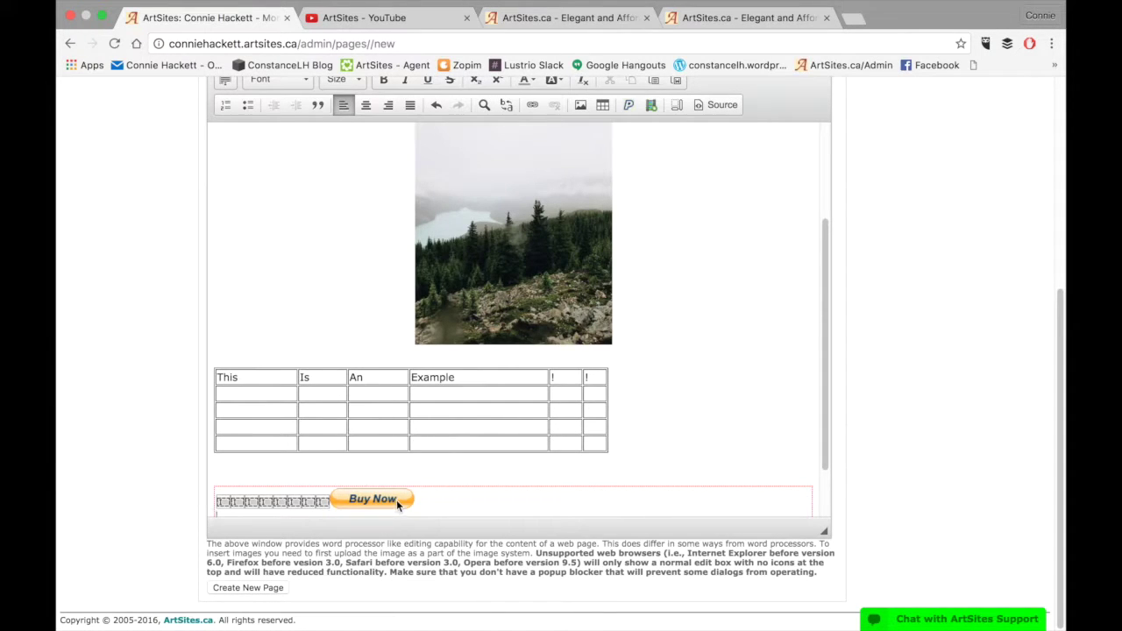
# Center the Buy Now button and start a new line below it
pyautogui.click(368, 105)
pyautogui.click(388, 105)
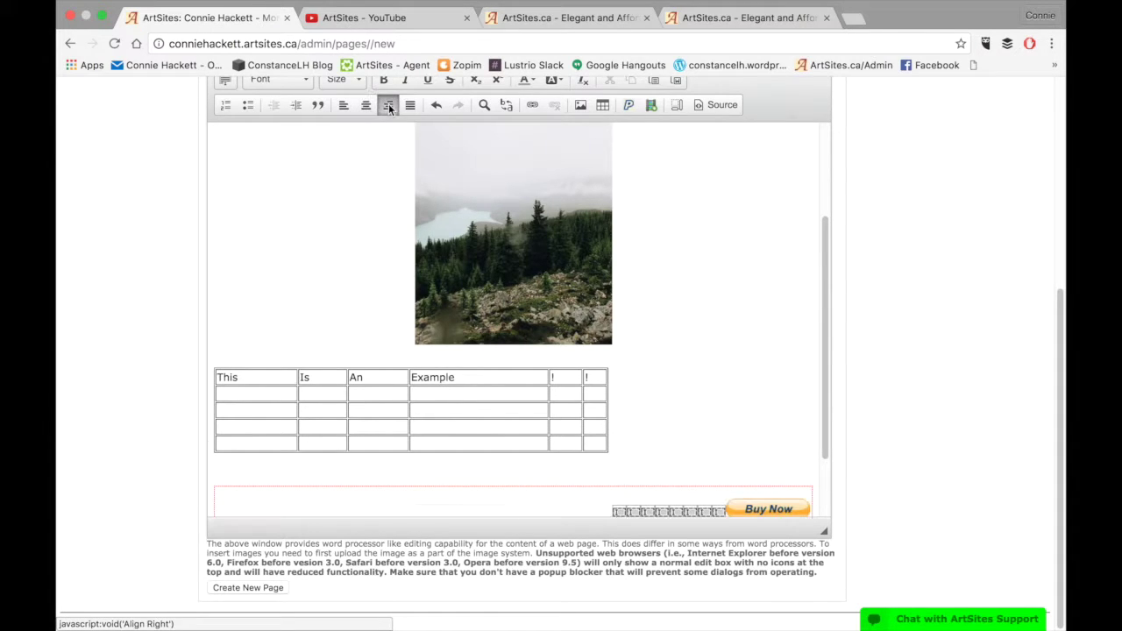
pyautogui.click(363, 107)
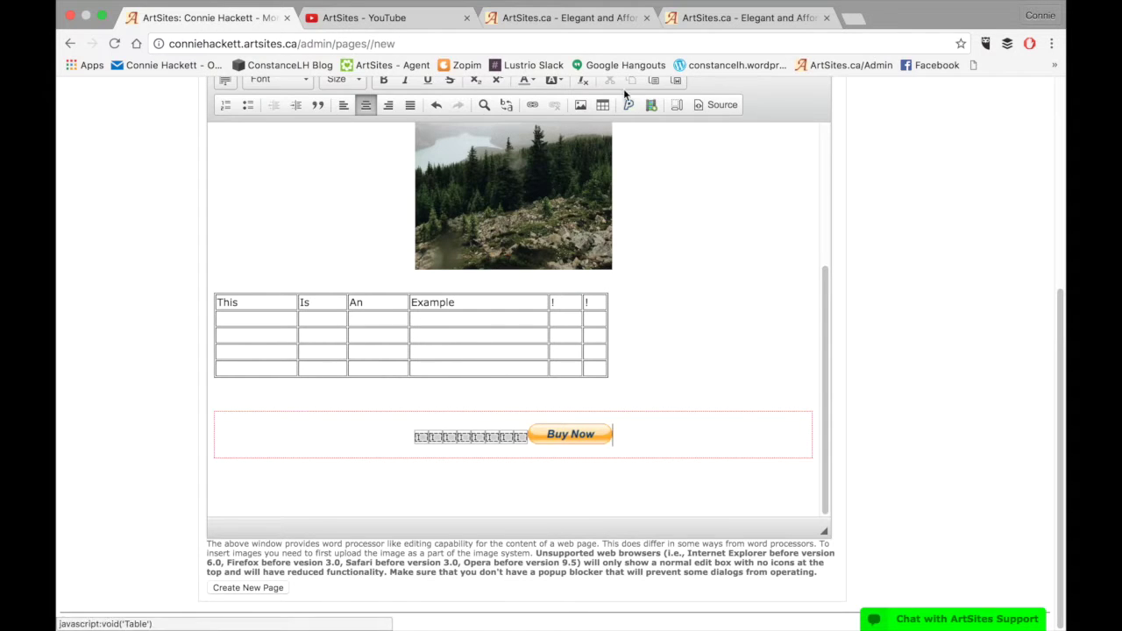
pyautogui.press('Return')
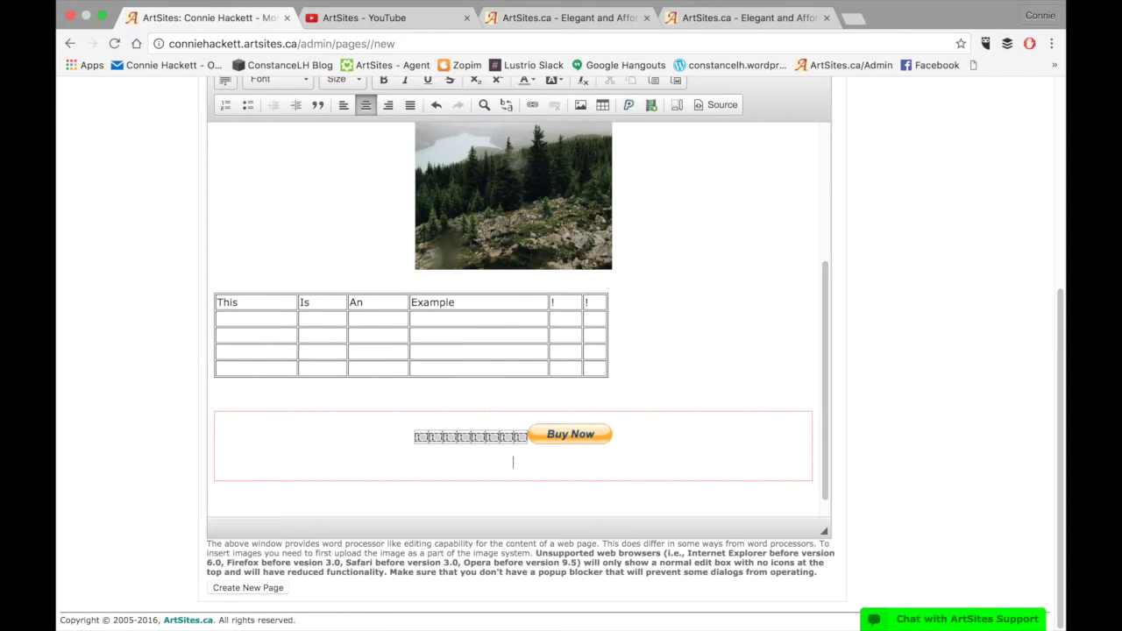
# Open the embed-code box, then go to the ArtSites YouTube channel
pyautogui.click(648, 107)
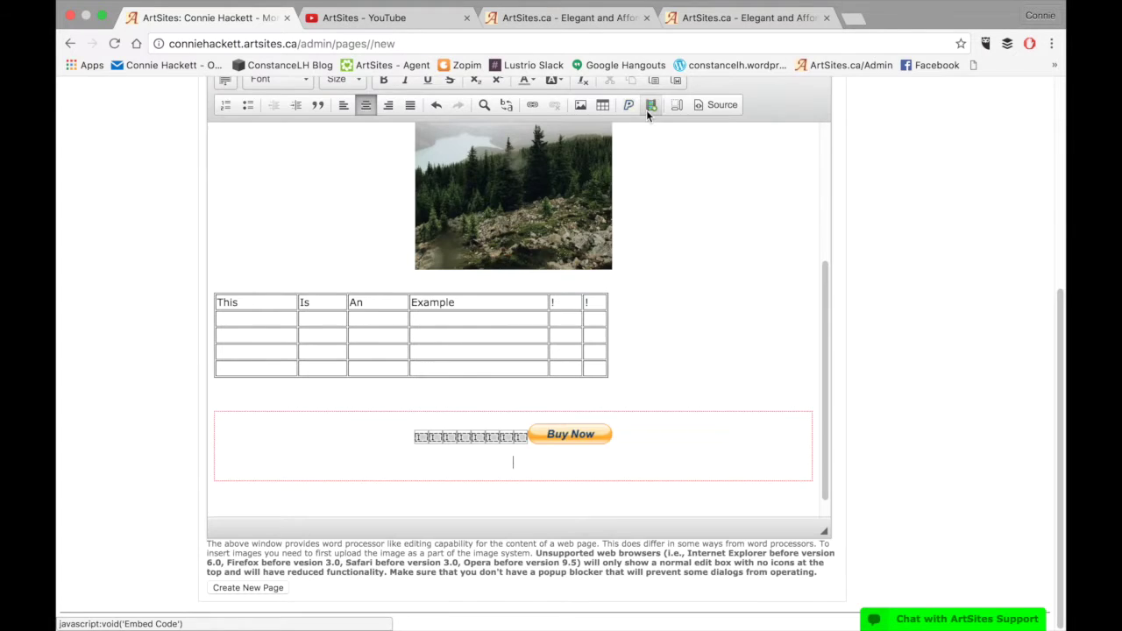
pyautogui.click(536, 312)
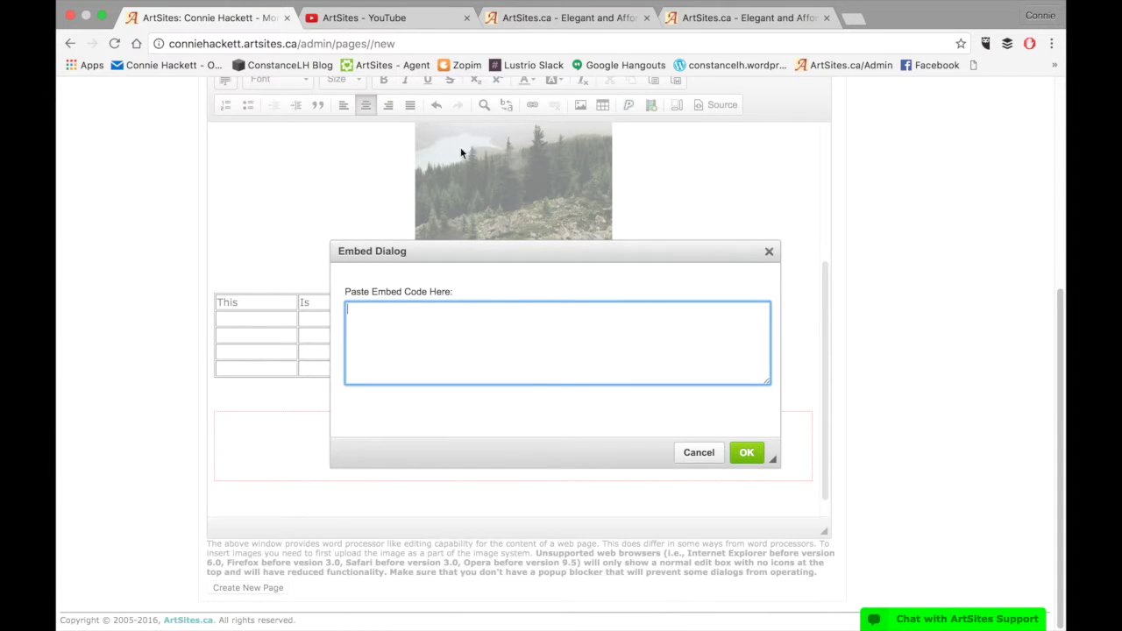
pyautogui.click(401, 17)
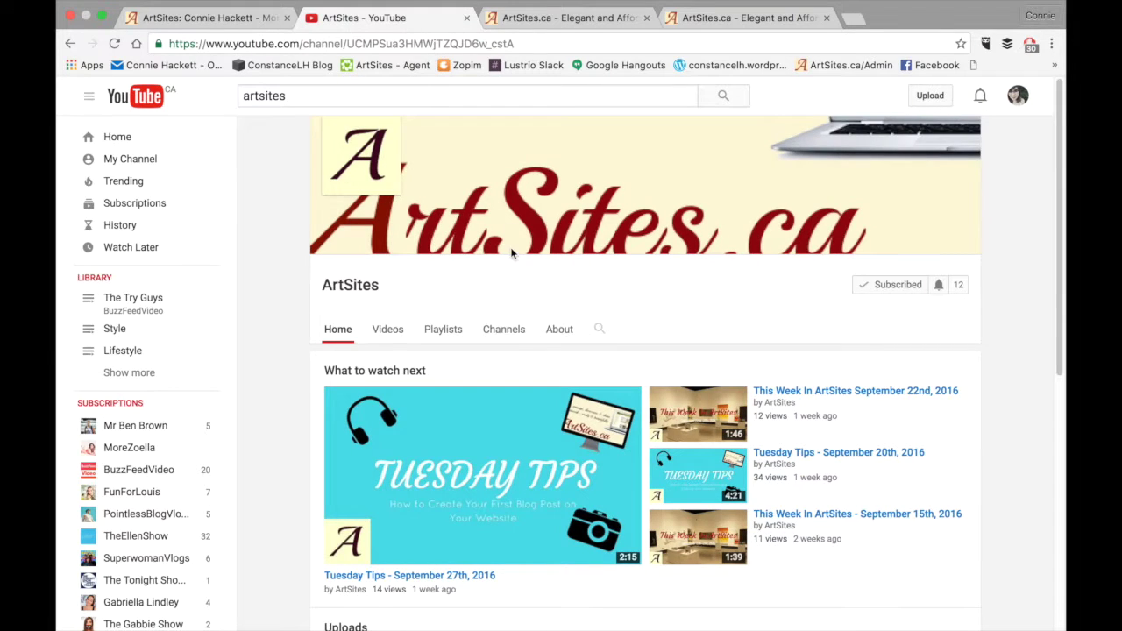
# Open the latest ArtSites video and its sharing options
pyautogui.scroll(-2, 467, 395)
pyautogui.scroll(-3, 467, 469)
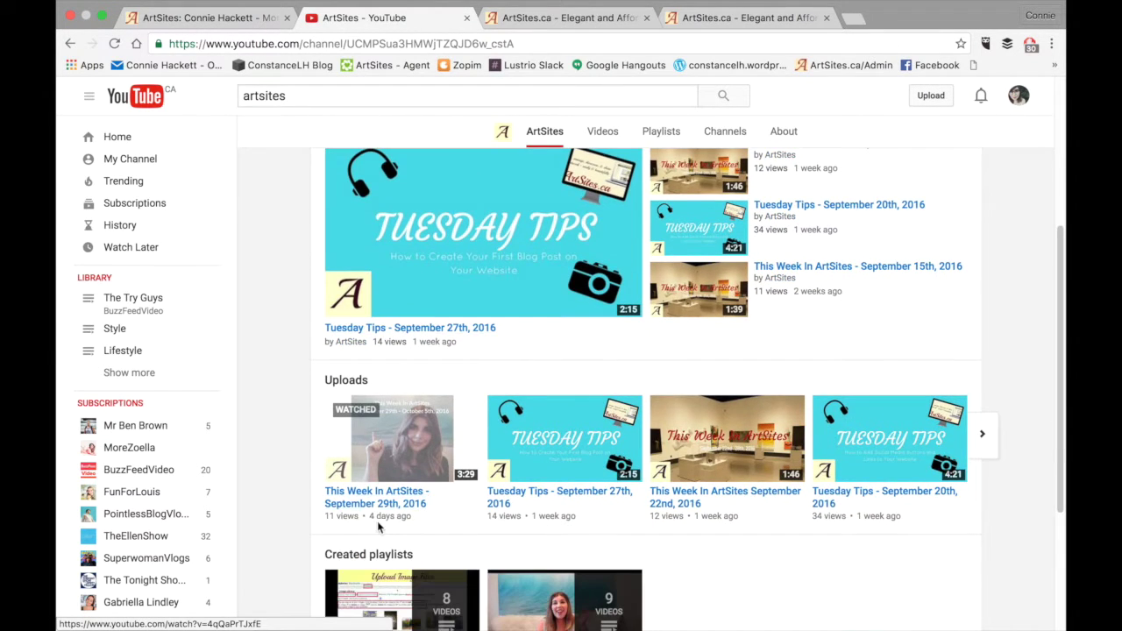
pyautogui.click(371, 504)
pyautogui.scroll(-1, 418, 408)
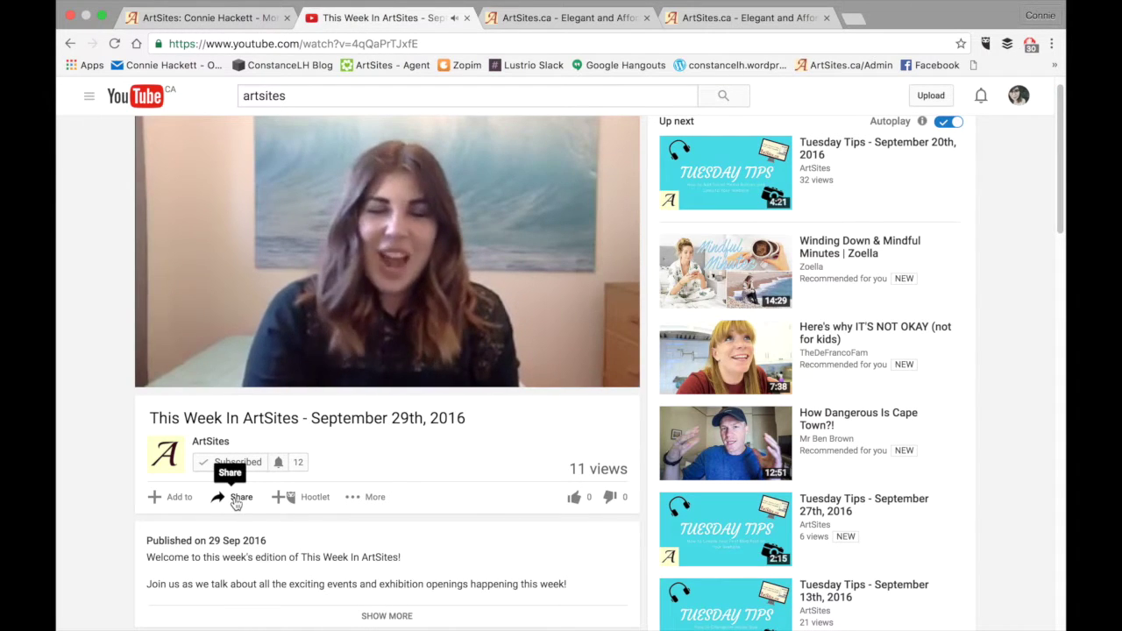
pyautogui.click(235, 499)
pyautogui.scroll(-3, 293, 515)
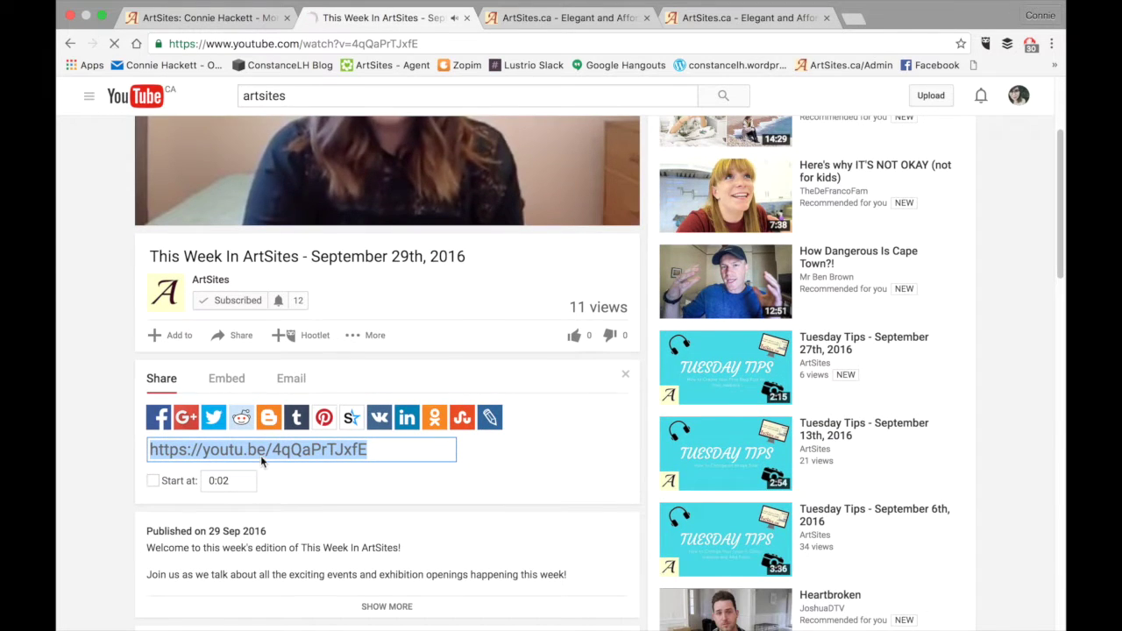
# Copy the video's iframe embed code and return to the ArtSites editor
pyautogui.click(239, 384)
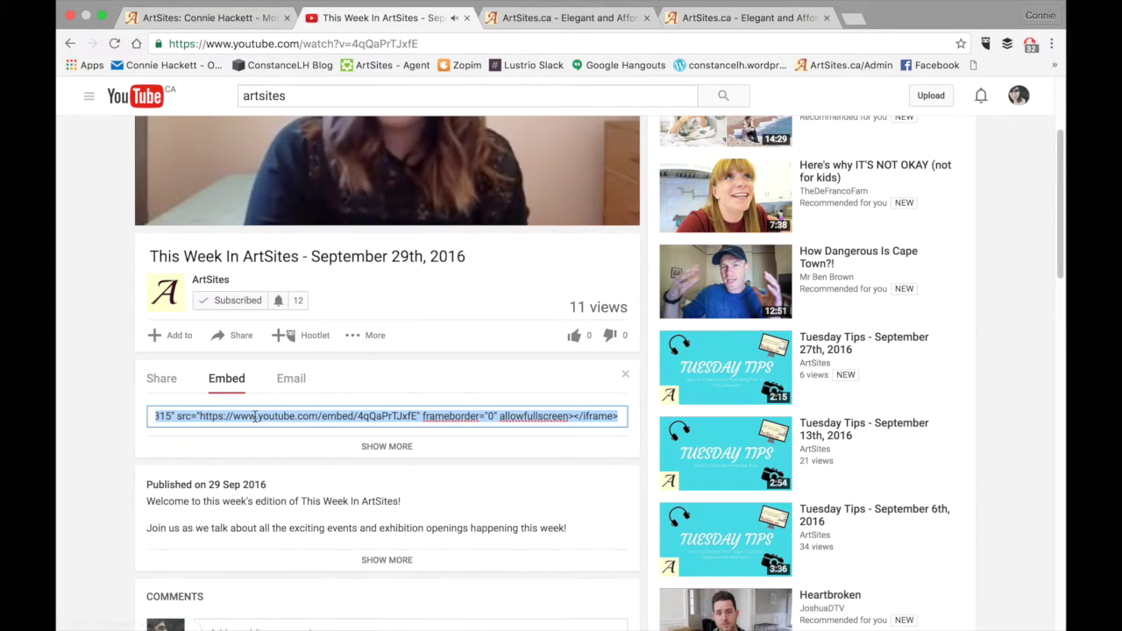
pyautogui.rightClick(255, 422)
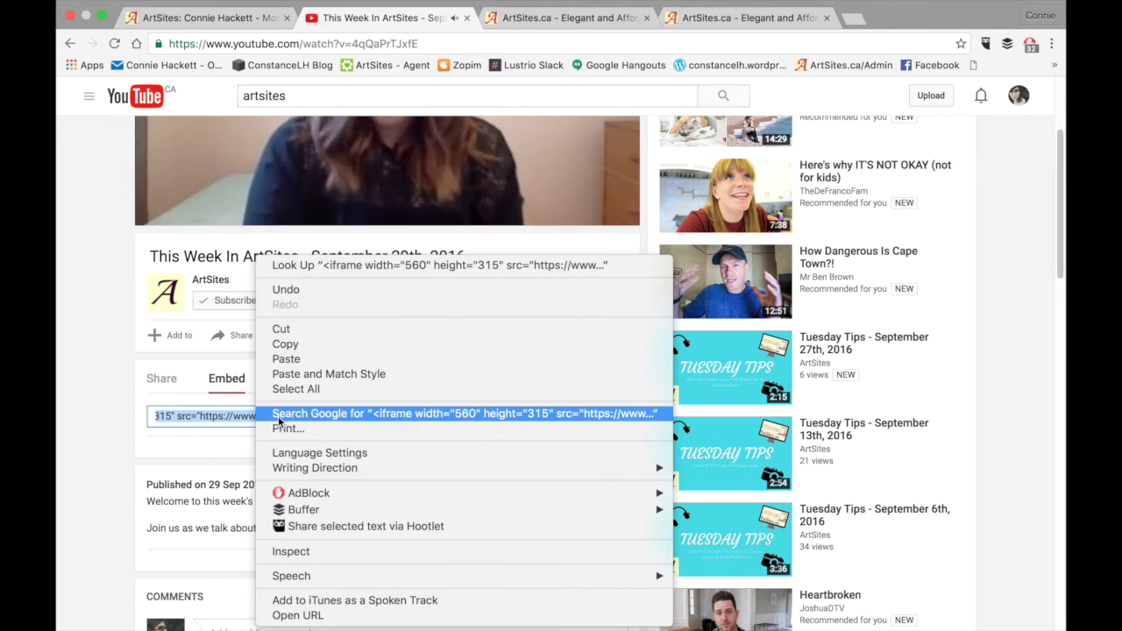
pyautogui.click(295, 345)
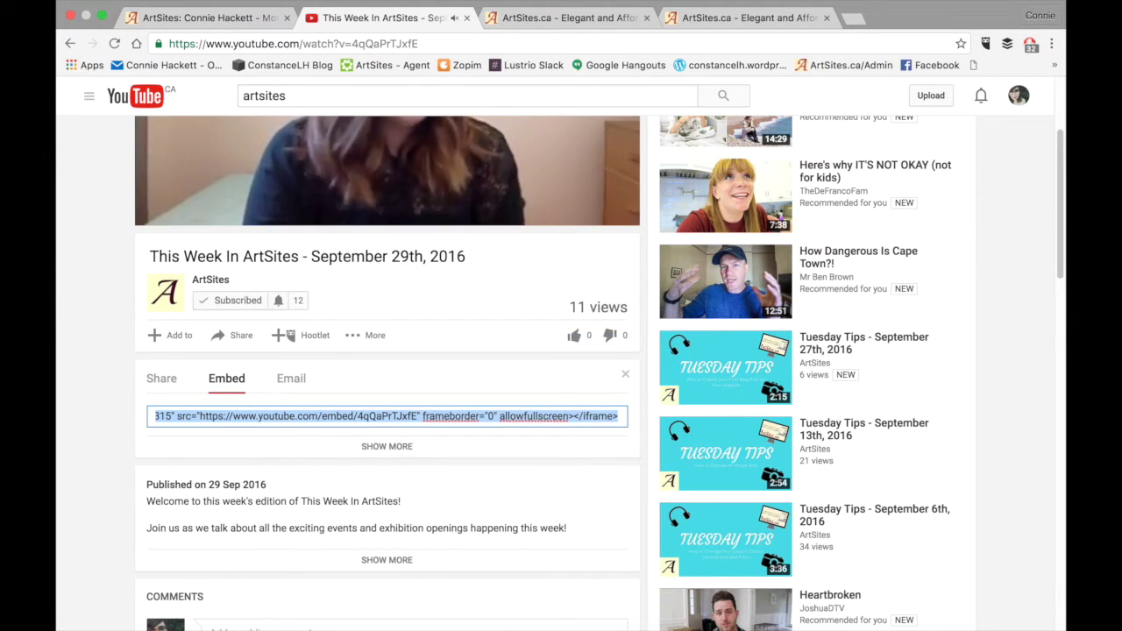
pyautogui.click(221, 23)
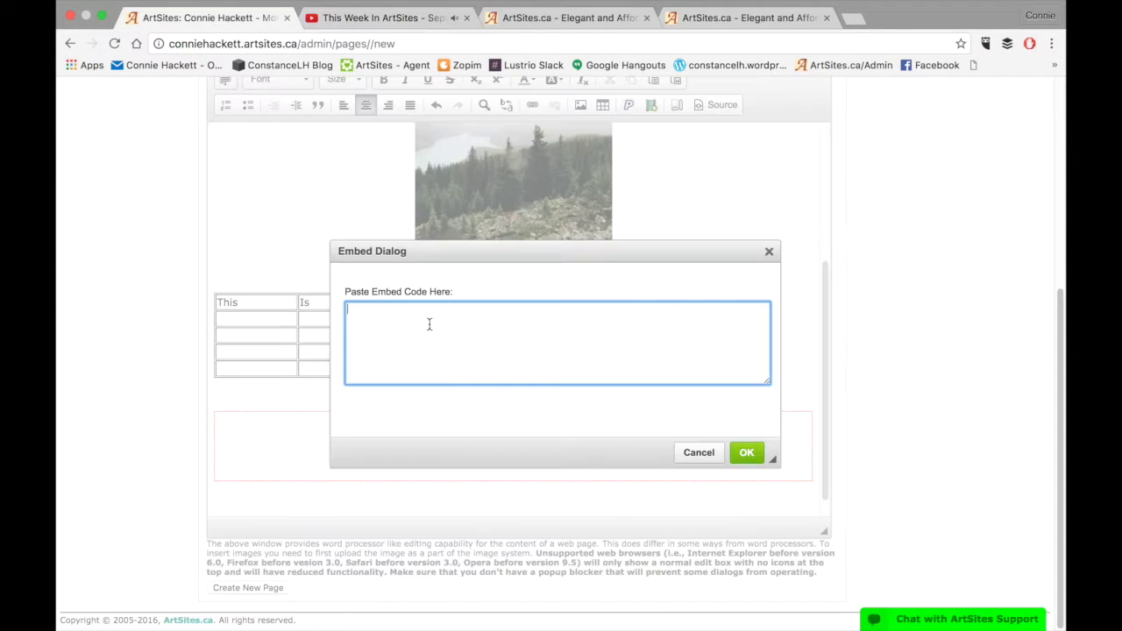
# Paste the YouTube iframe code into the Embed Dialog and insert the video below the Buy Now button
pyautogui.rightClick(390, 324)
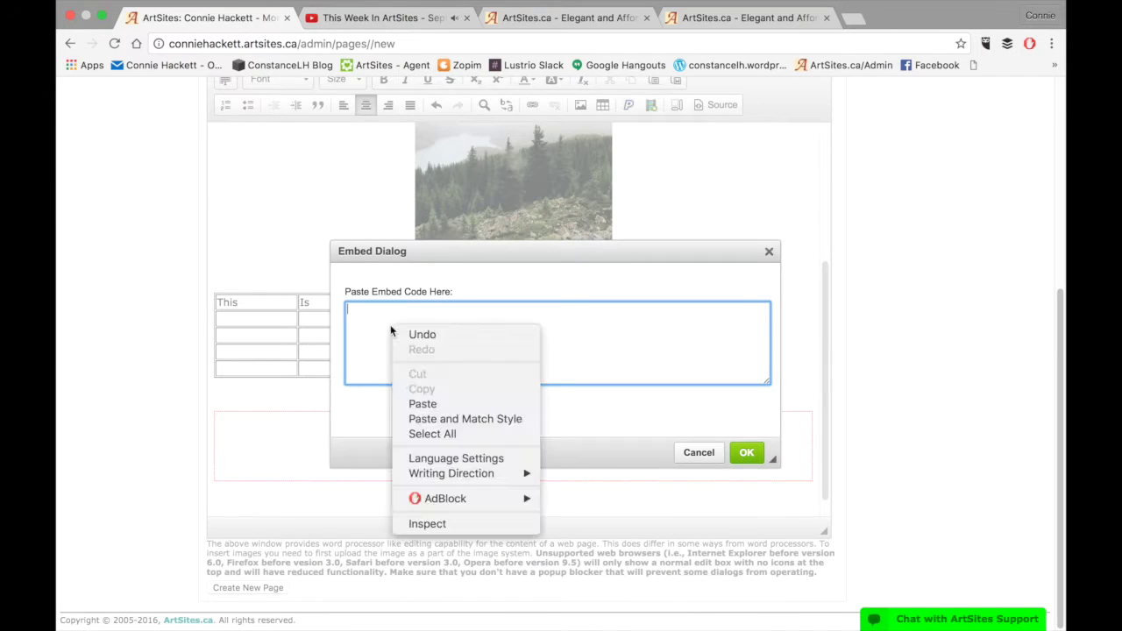
pyautogui.click(421, 404)
pyautogui.click(746, 452)
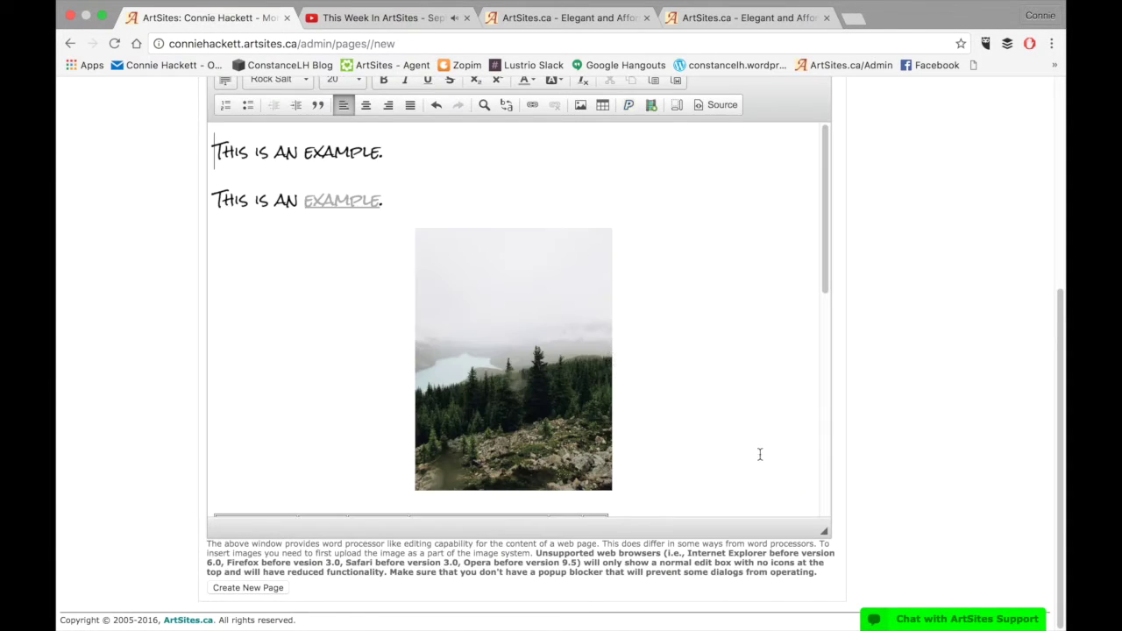
pyautogui.scroll(-5, 613, 358)
pyautogui.scroll(-3, 615, 359)
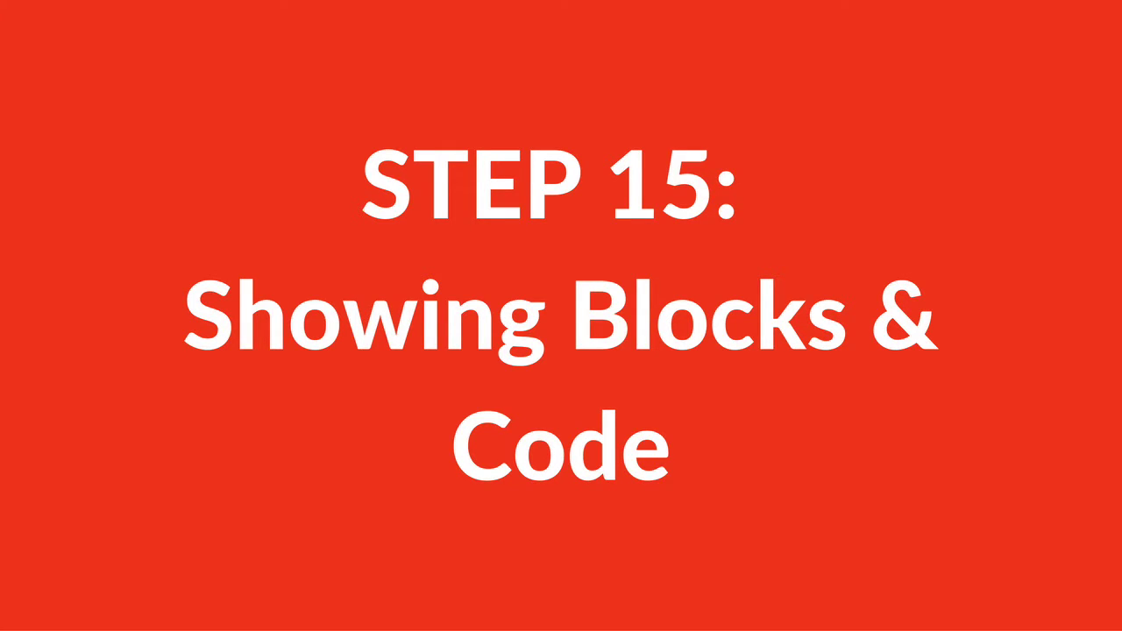
pyautogui.scroll(-3, 545, 334)
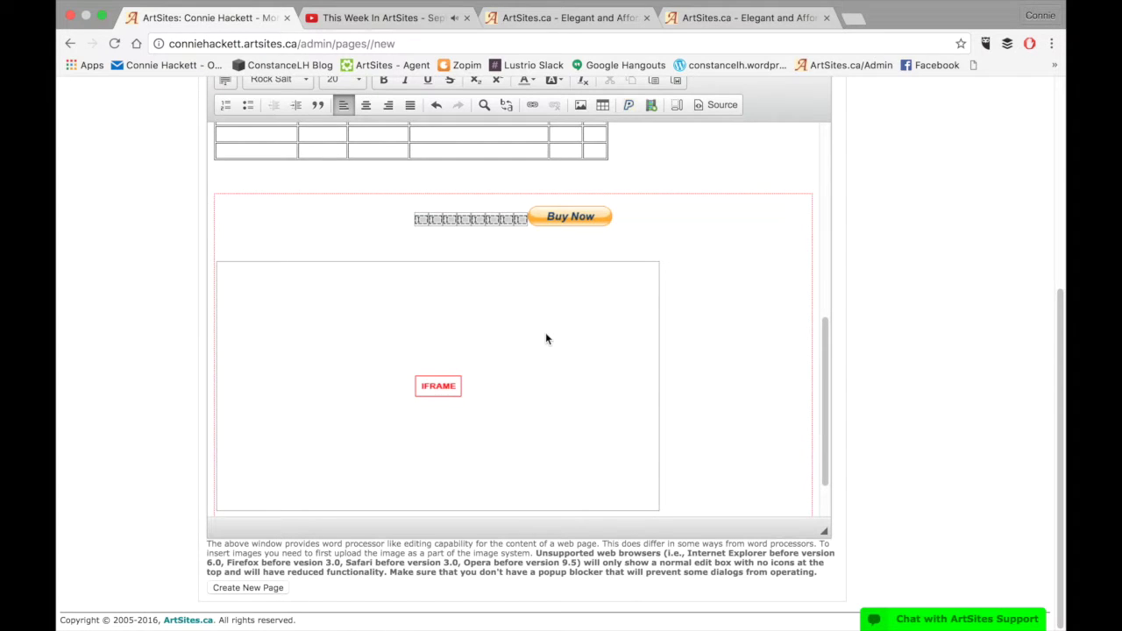
pyautogui.scroll(-2, 589, 355)
pyautogui.click(689, 459)
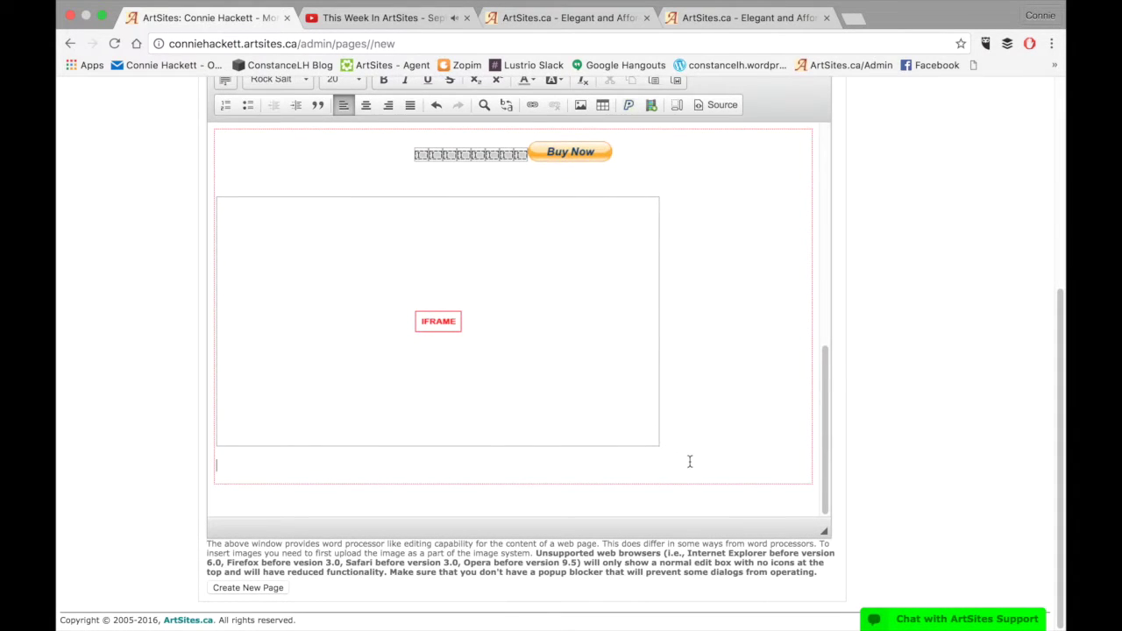
pyautogui.click(676, 106)
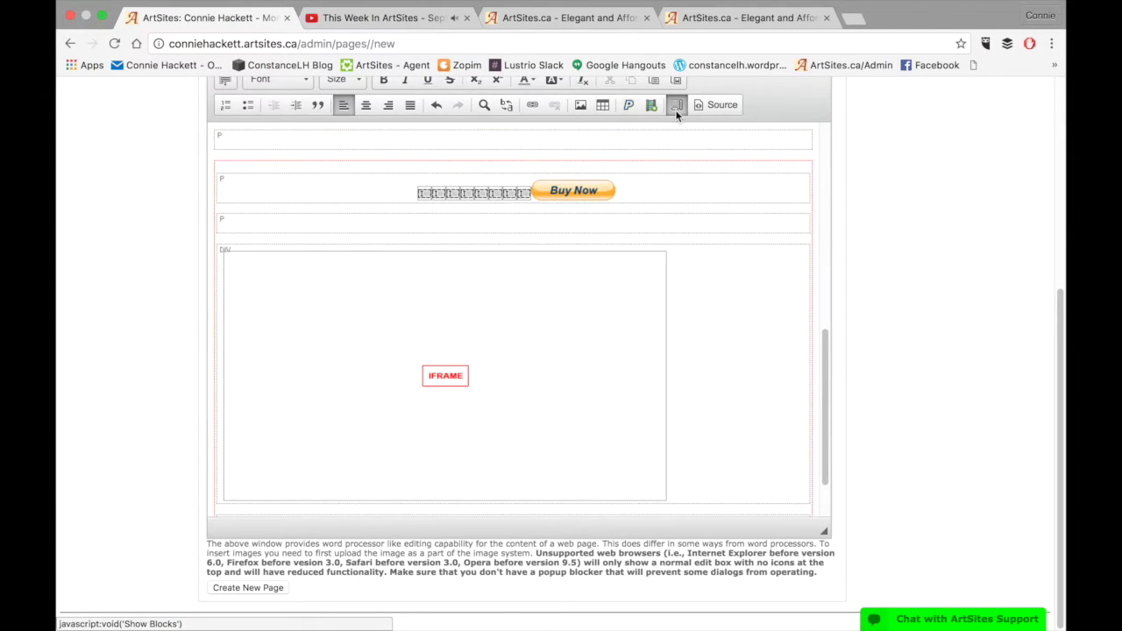
pyautogui.scroll(10, 686, 218)
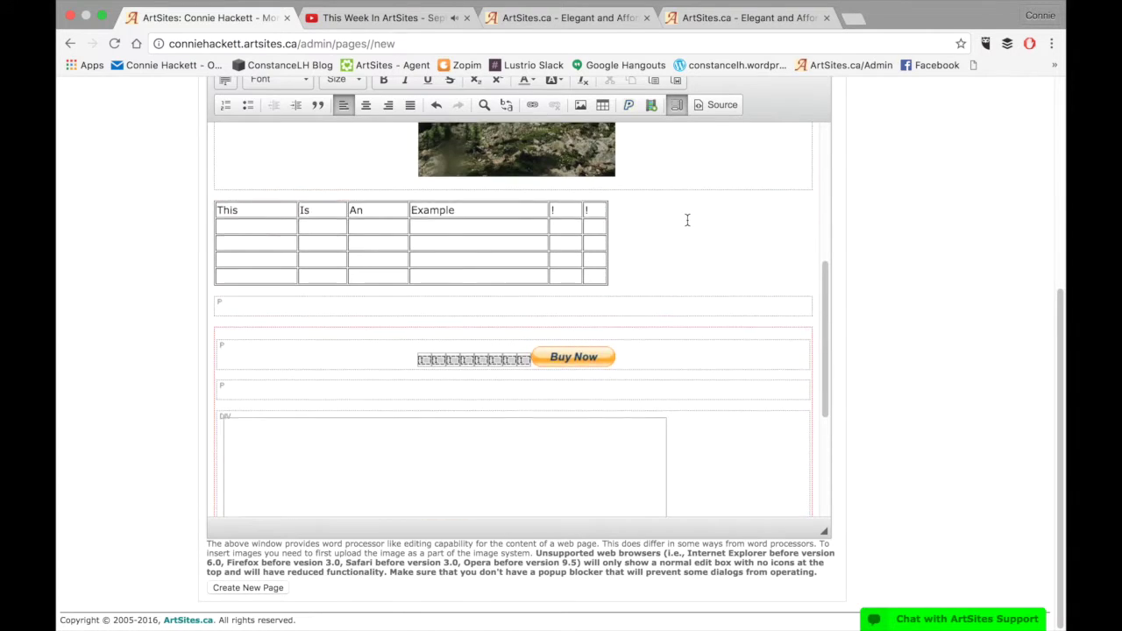
pyautogui.scroll(2, 687, 219)
pyautogui.scroll(-5, 686, 219)
pyautogui.scroll(-5, 687, 220)
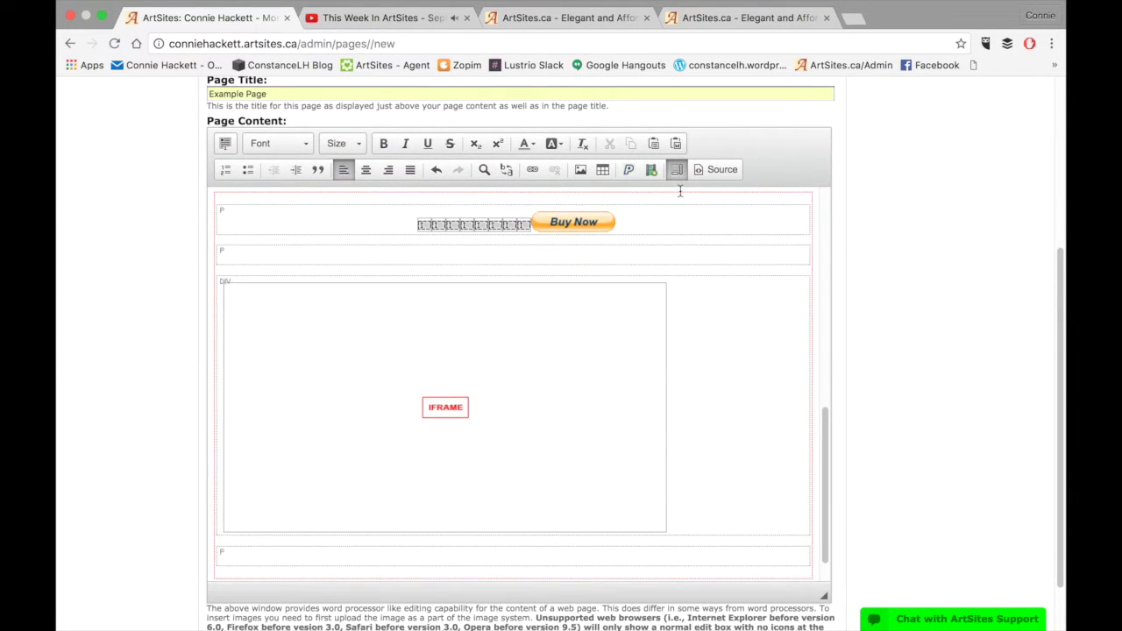
pyautogui.click(677, 171)
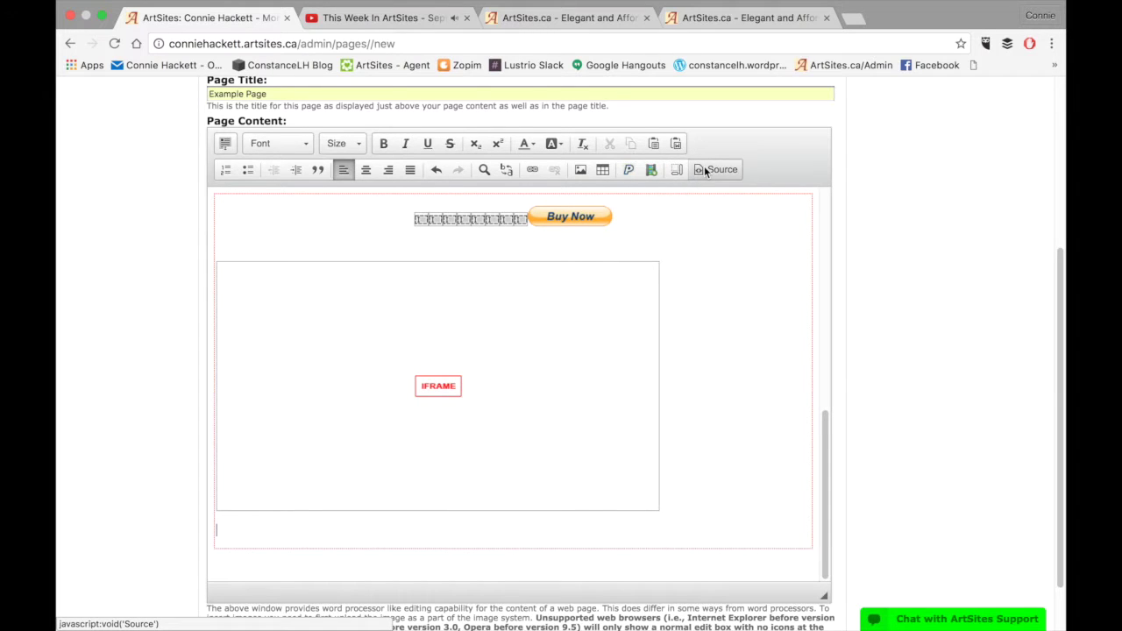
# Review the page's HTML source, then return to the formatted editor
pyautogui.click(704, 167)
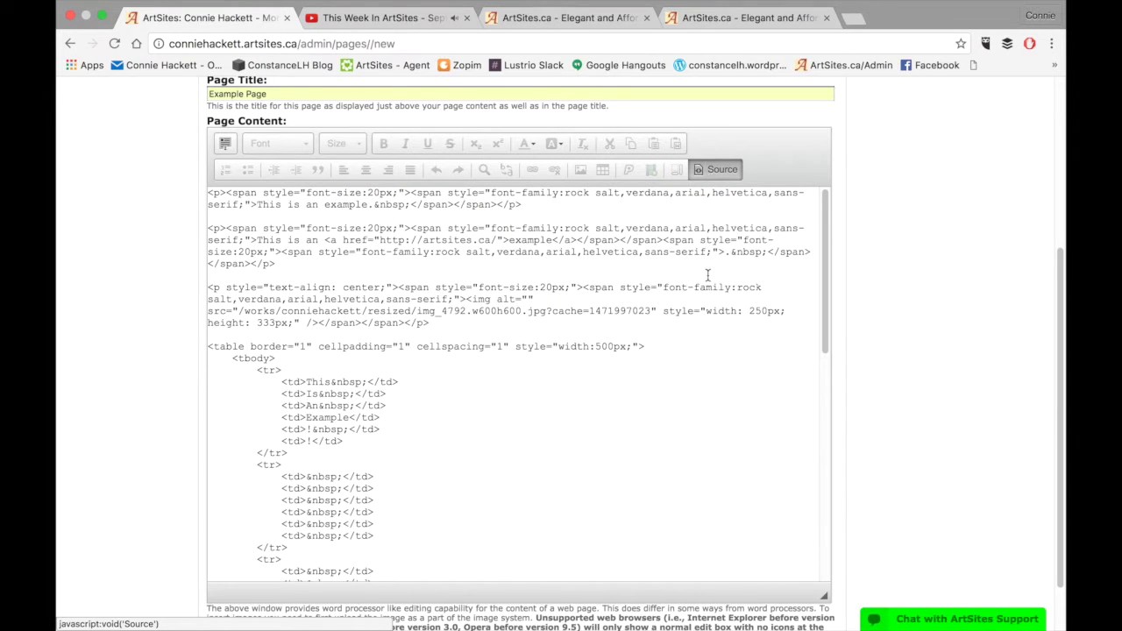
pyautogui.scroll(-5, 706, 325)
pyautogui.scroll(5, 707, 325)
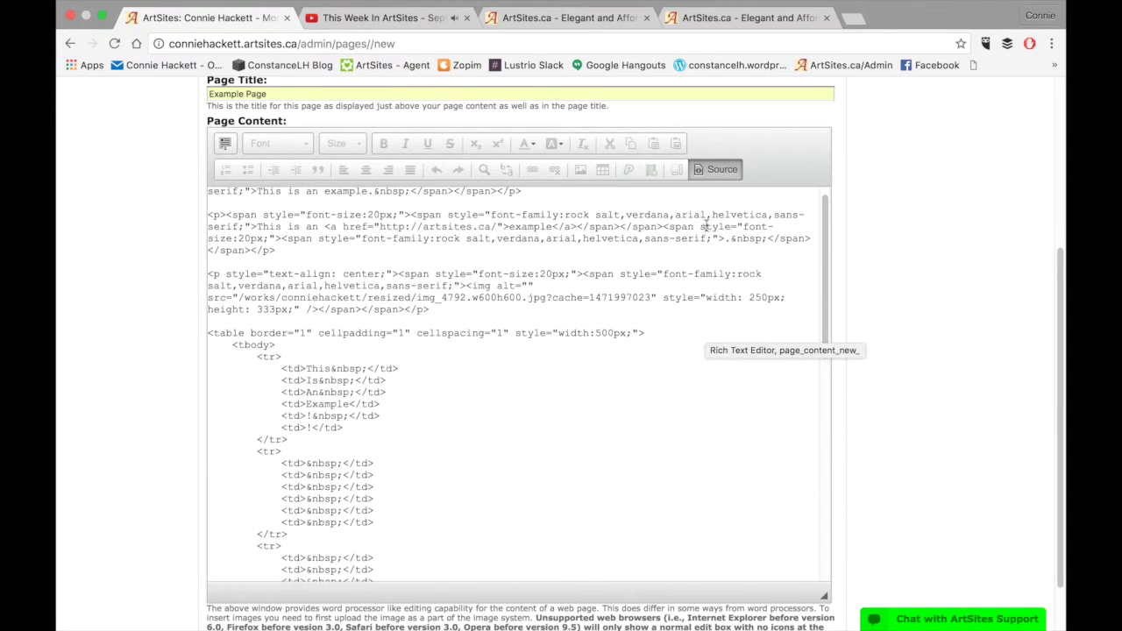
pyautogui.click(707, 171)
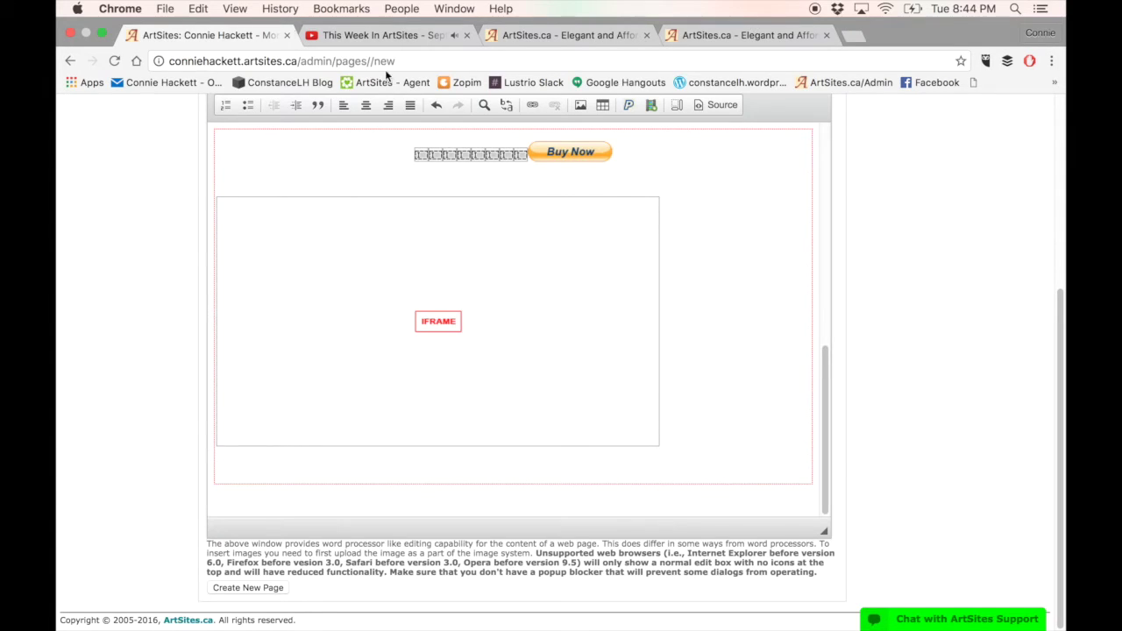
# Save the content as the new Example Page
pyautogui.scroll(3, 579, 272)
pyautogui.scroll(-3, 692, 249)
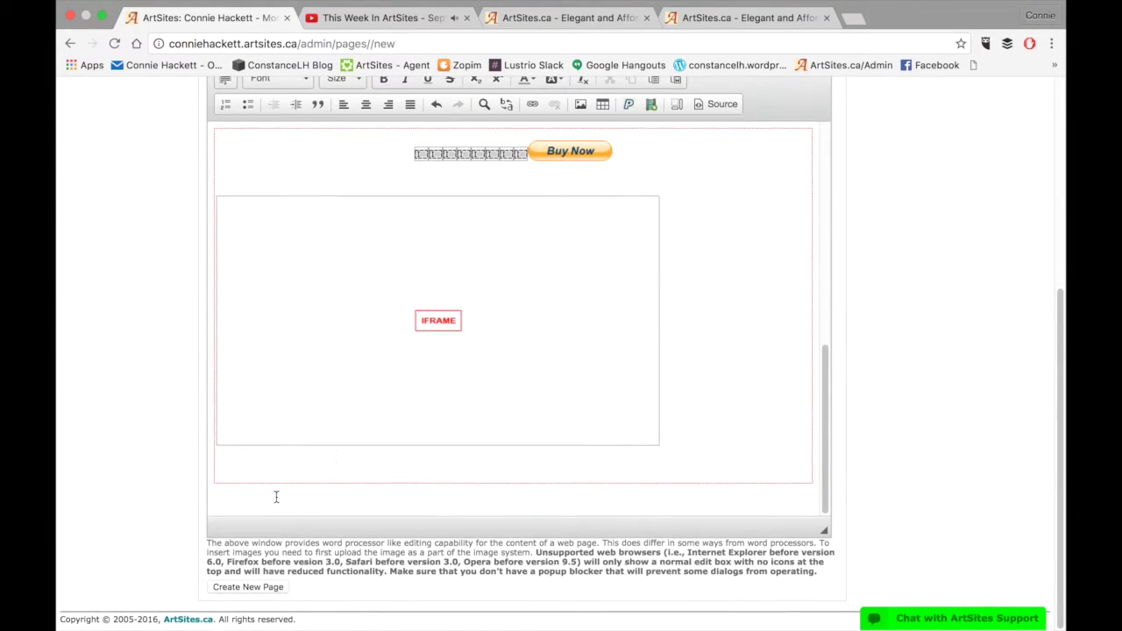
pyautogui.click(245, 589)
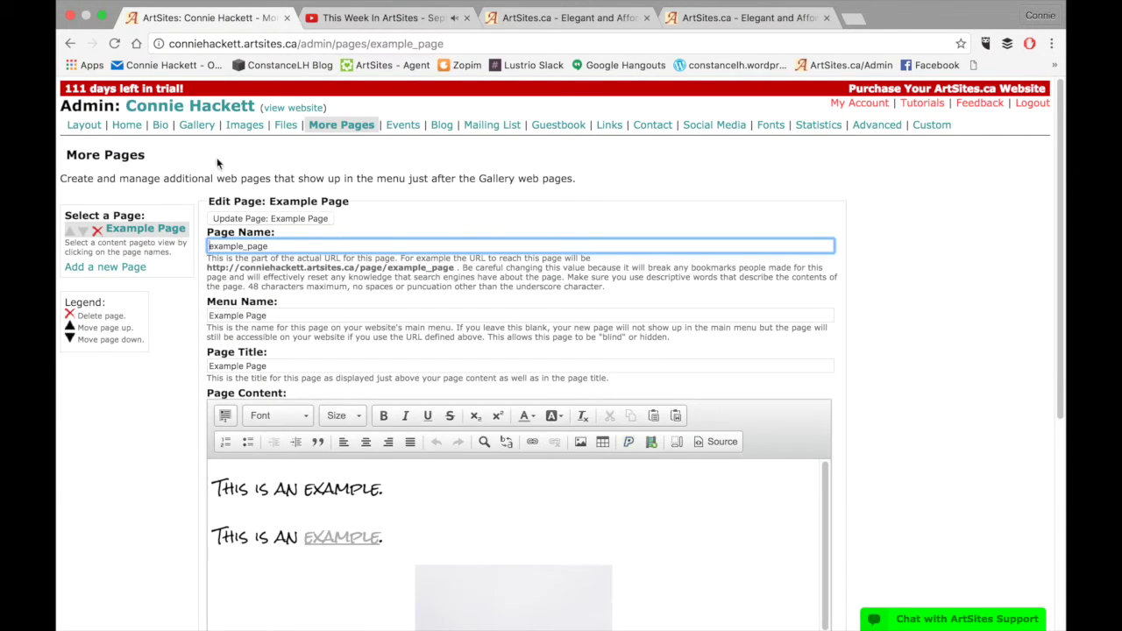
# Open the Example Page on the live site and test the example link
pyautogui.click(279, 109)
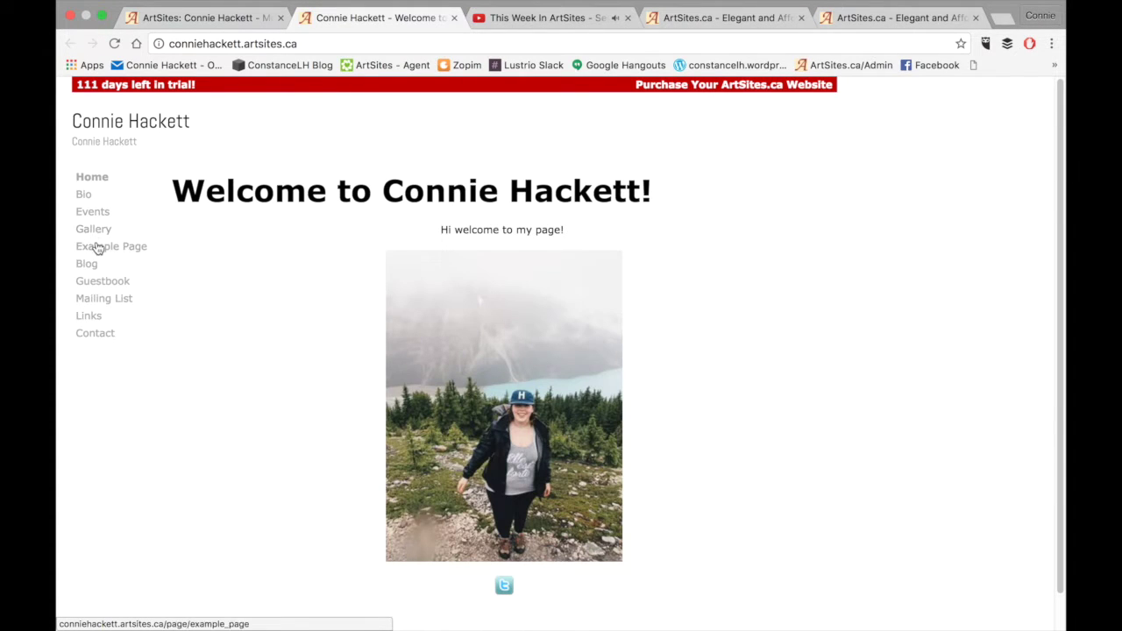
pyautogui.click(99, 250)
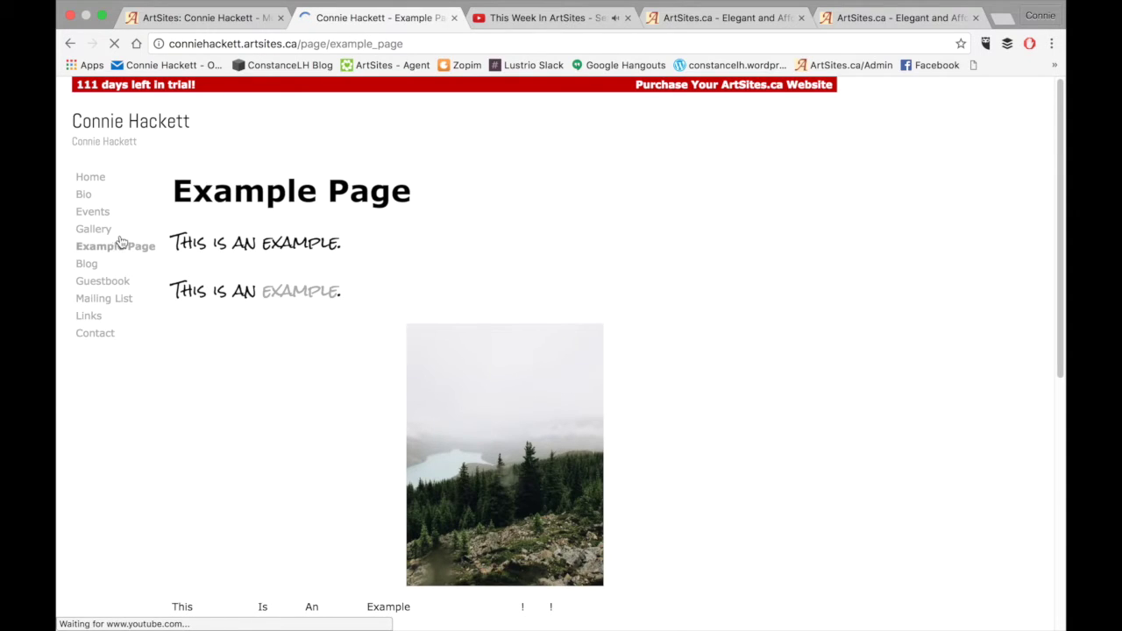
pyautogui.click(301, 292)
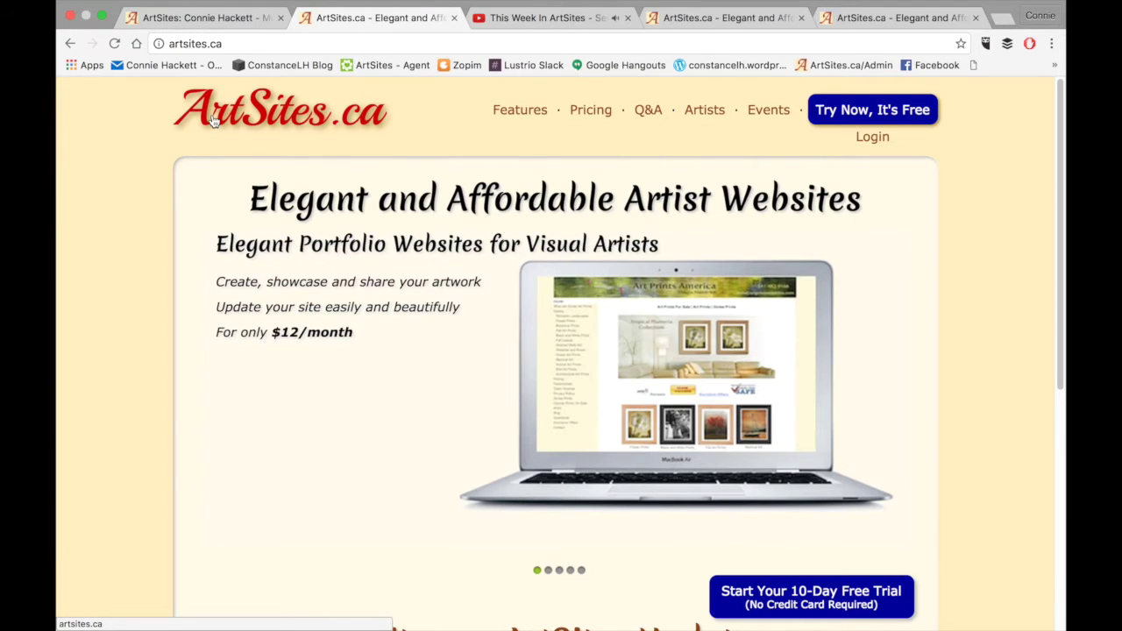
pyautogui.click(69, 43)
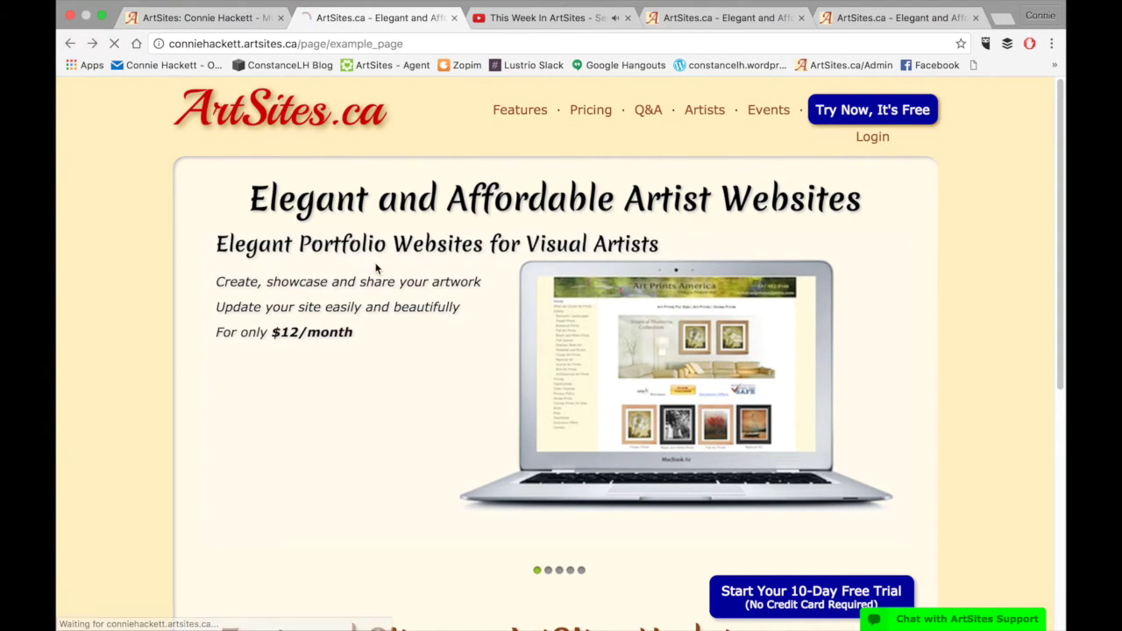
# Scroll down the live page to check the Buy Now button and embedded video
pyautogui.scroll(-5, 526, 330)
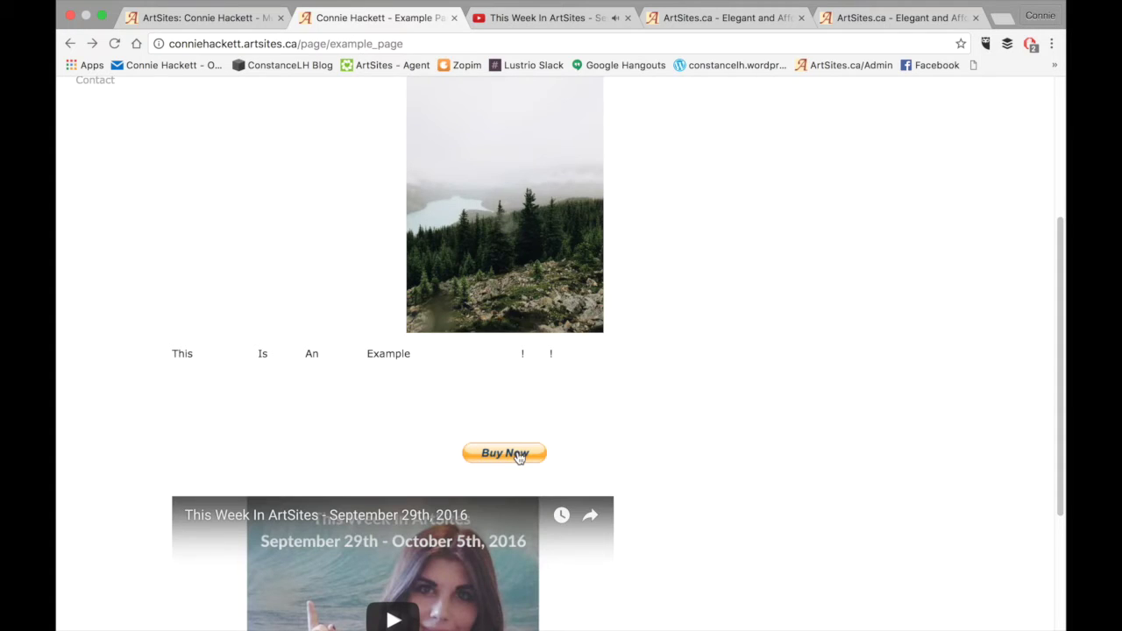
pyautogui.scroll(-3, 518, 457)
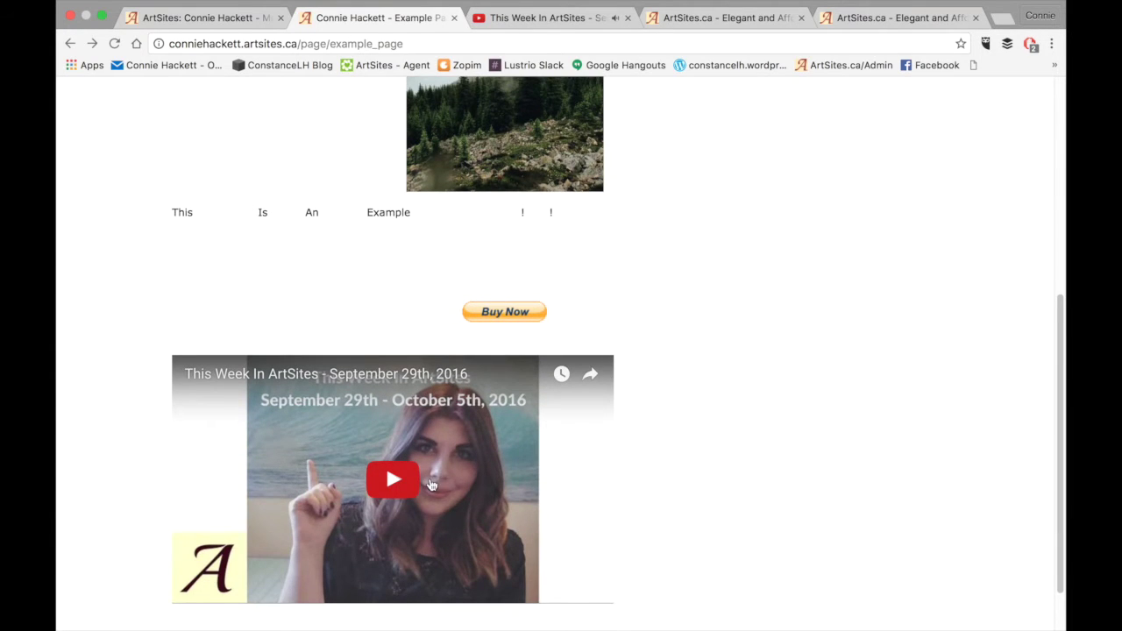
pyautogui.scroll(-2, 431, 485)
pyautogui.scroll(3, 432, 478)
pyautogui.hscroll(-5, 432, 473)
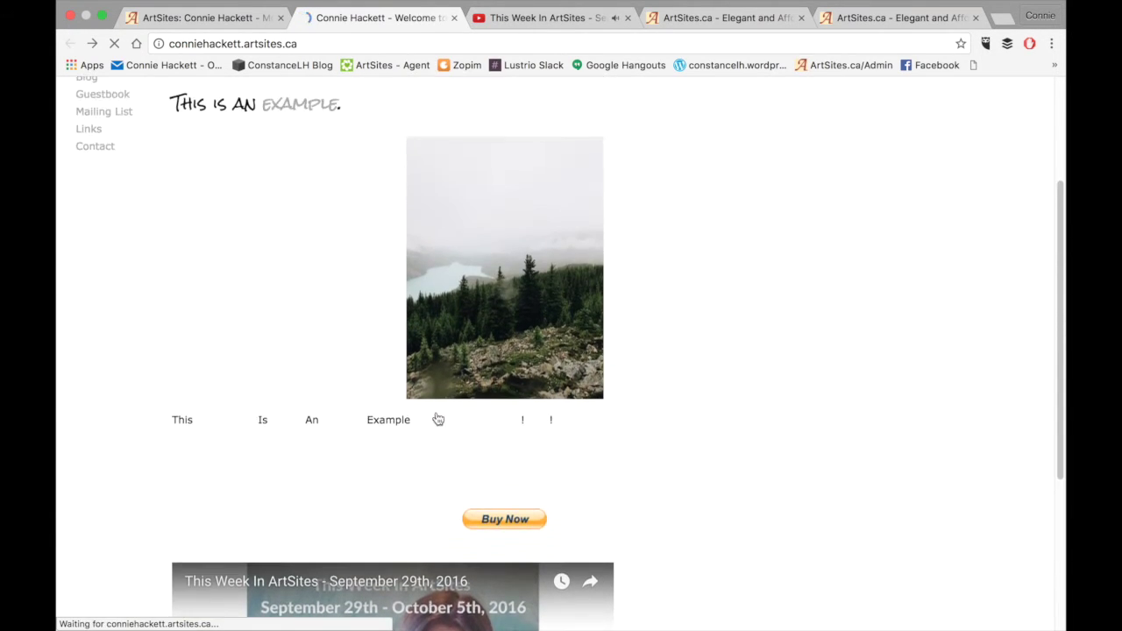